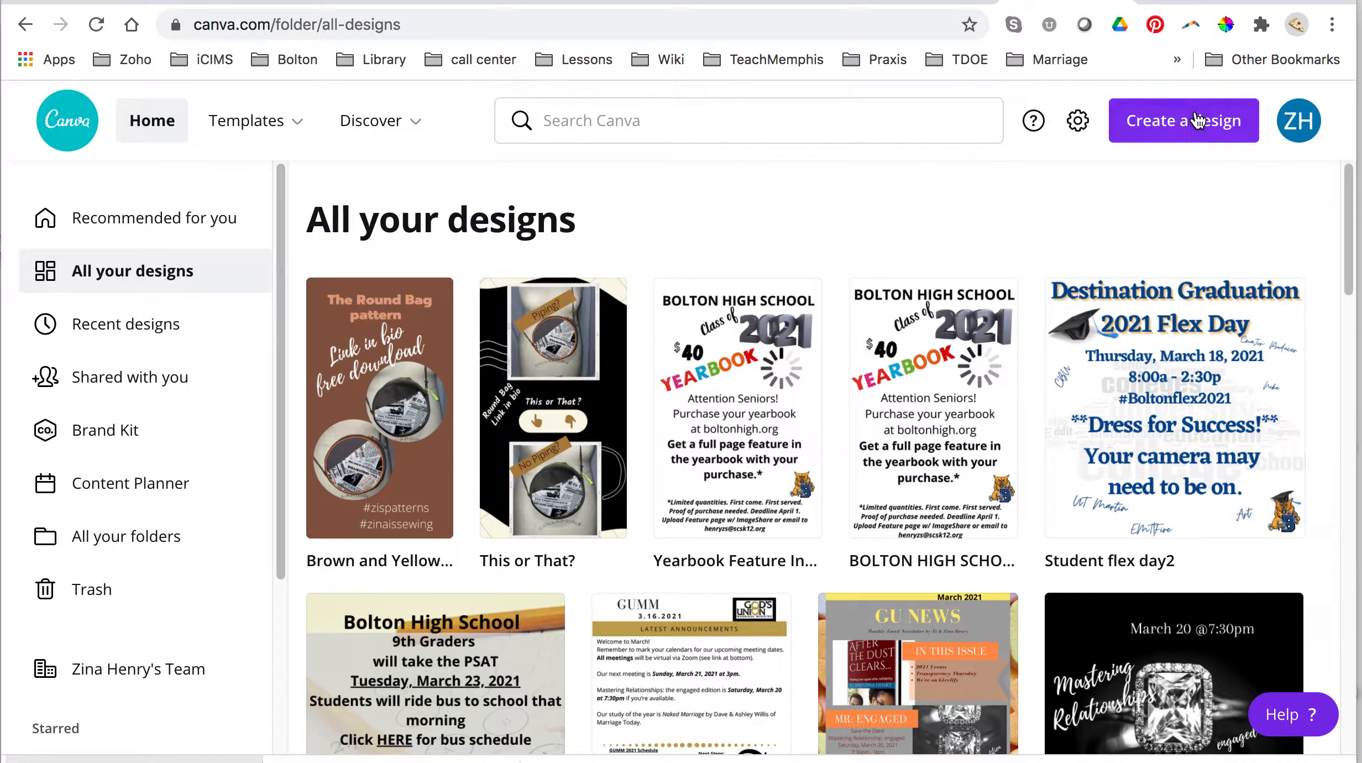
# Create a blank Flyer (8.5 × 5.5 in) from the available design types, and return to the home page
pyautogui.click(1198, 135)
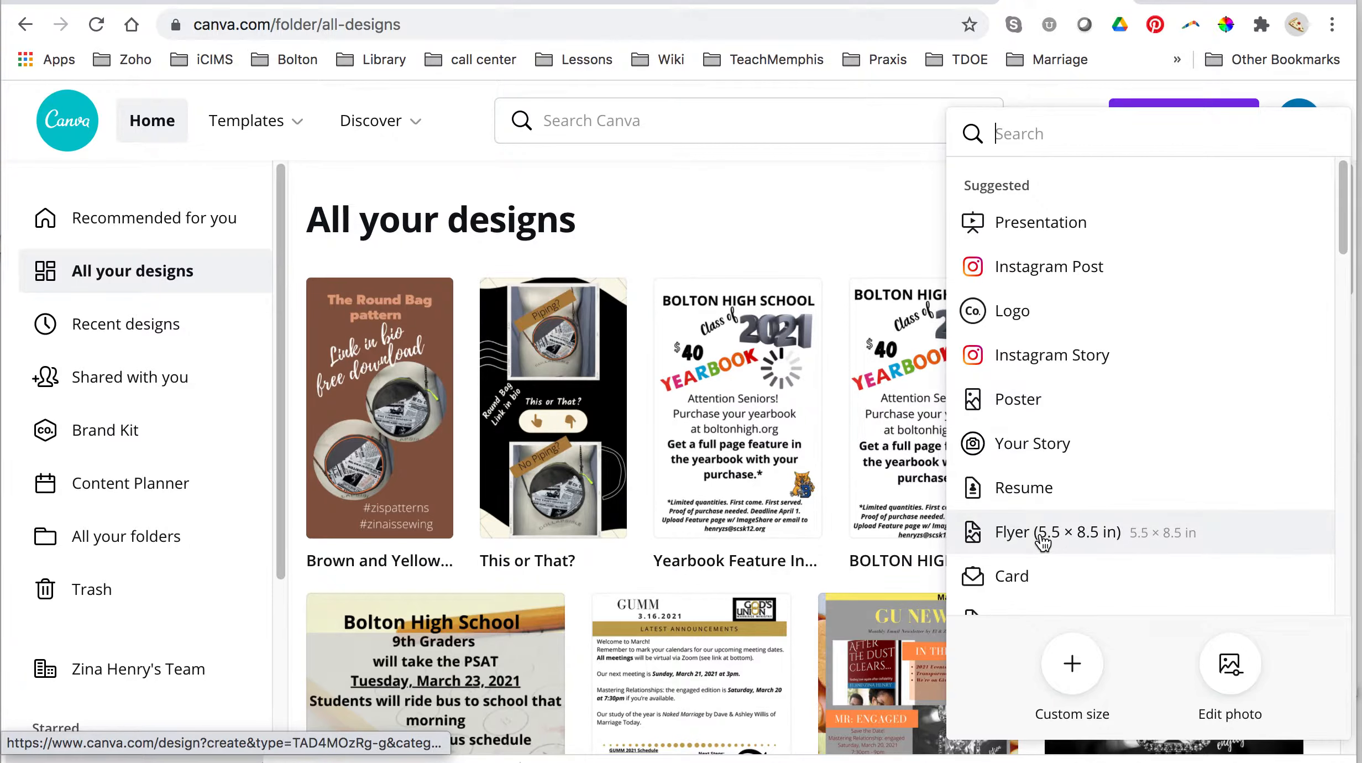
pyautogui.scroll(-2, 1090, 450)
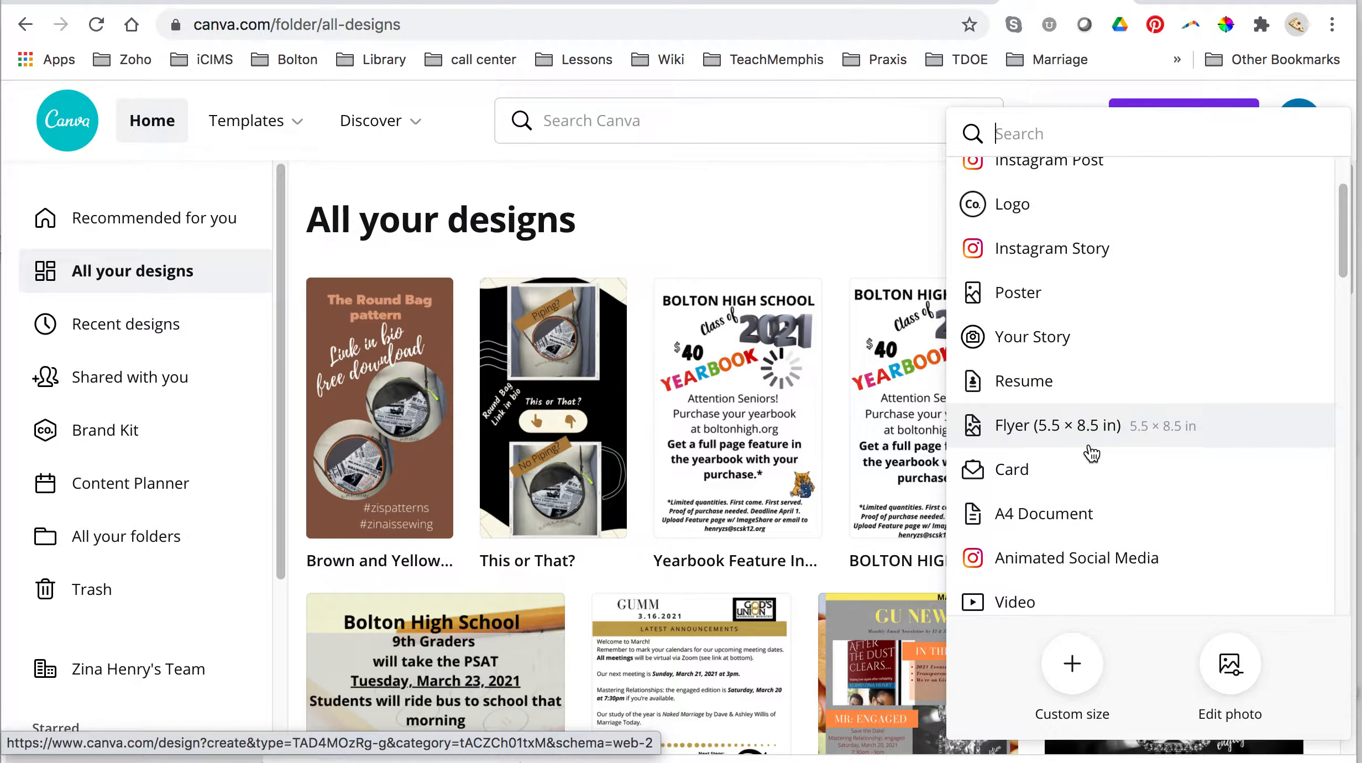
pyautogui.scroll(-1, 1095, 470)
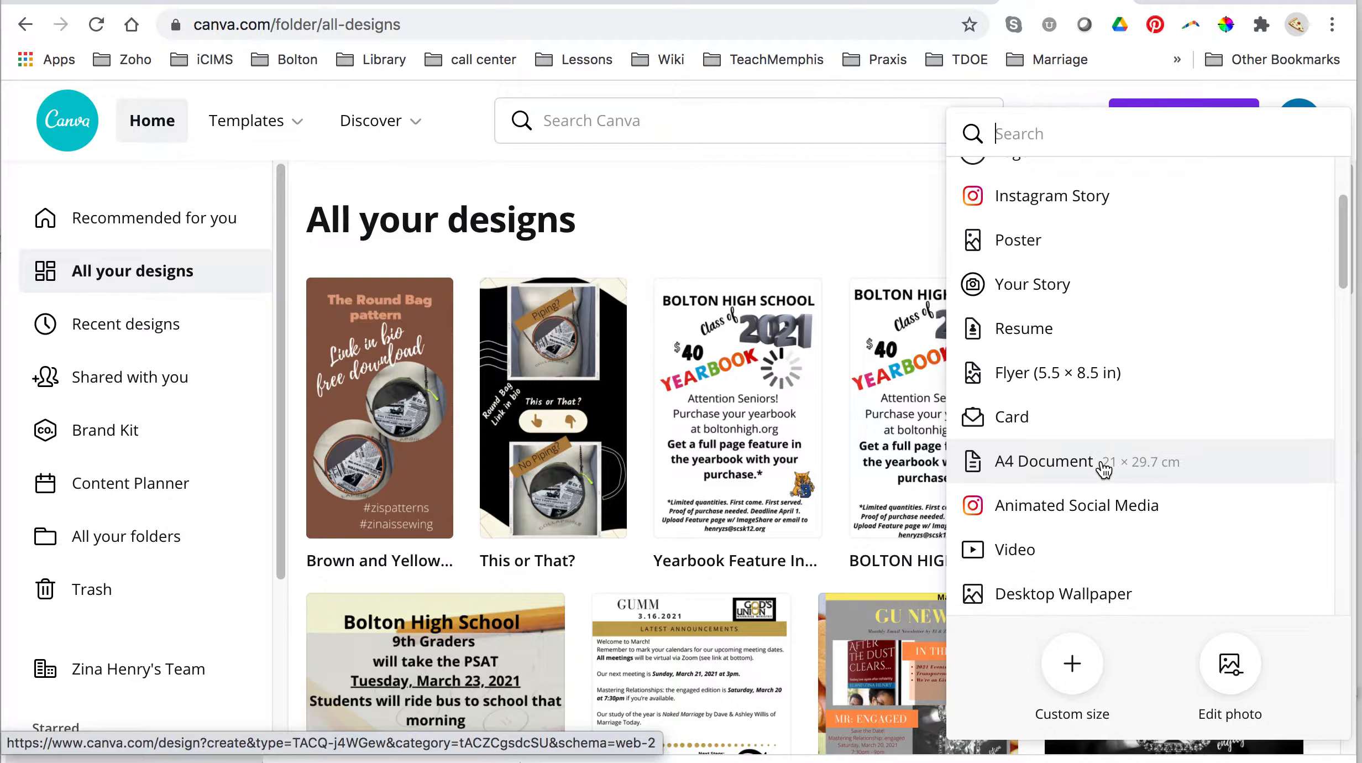
pyautogui.scroll(-7, 1104, 468)
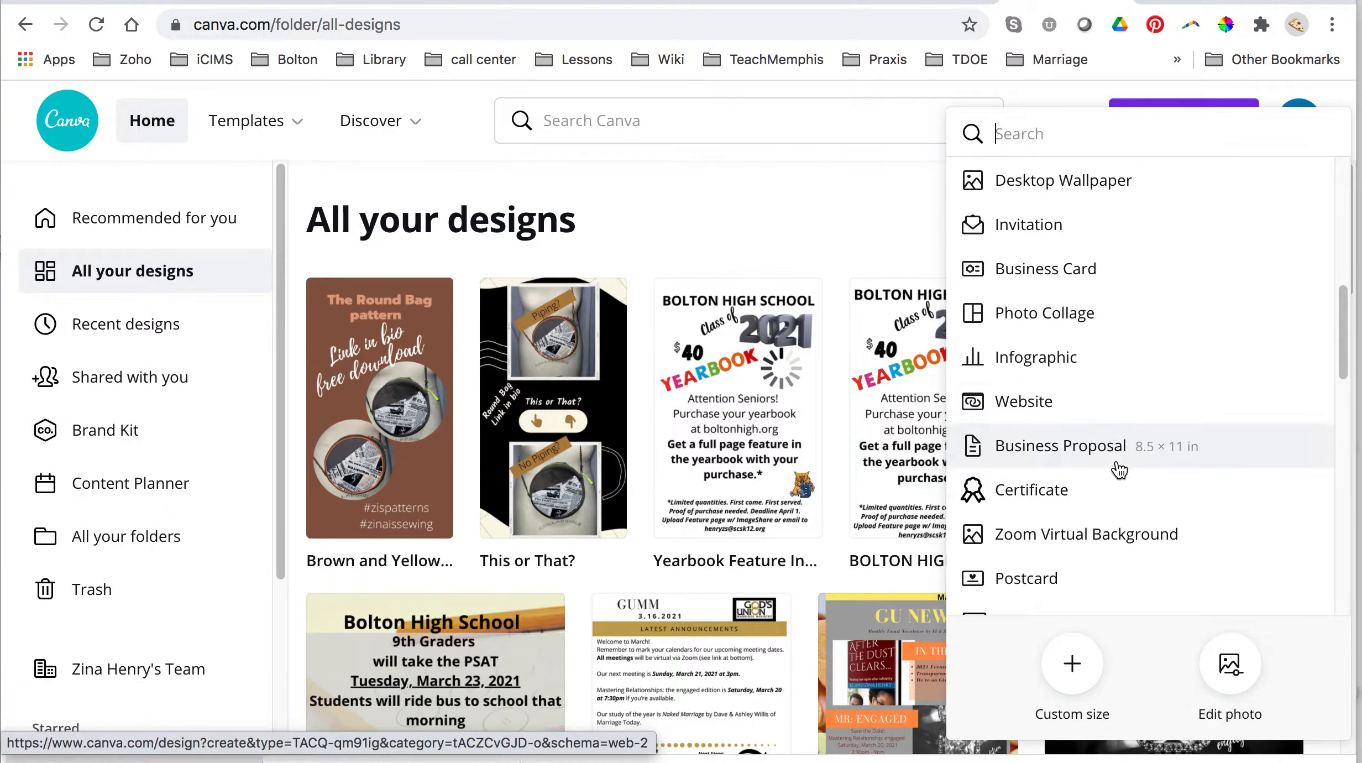
pyautogui.scroll(-8, 1118, 470)
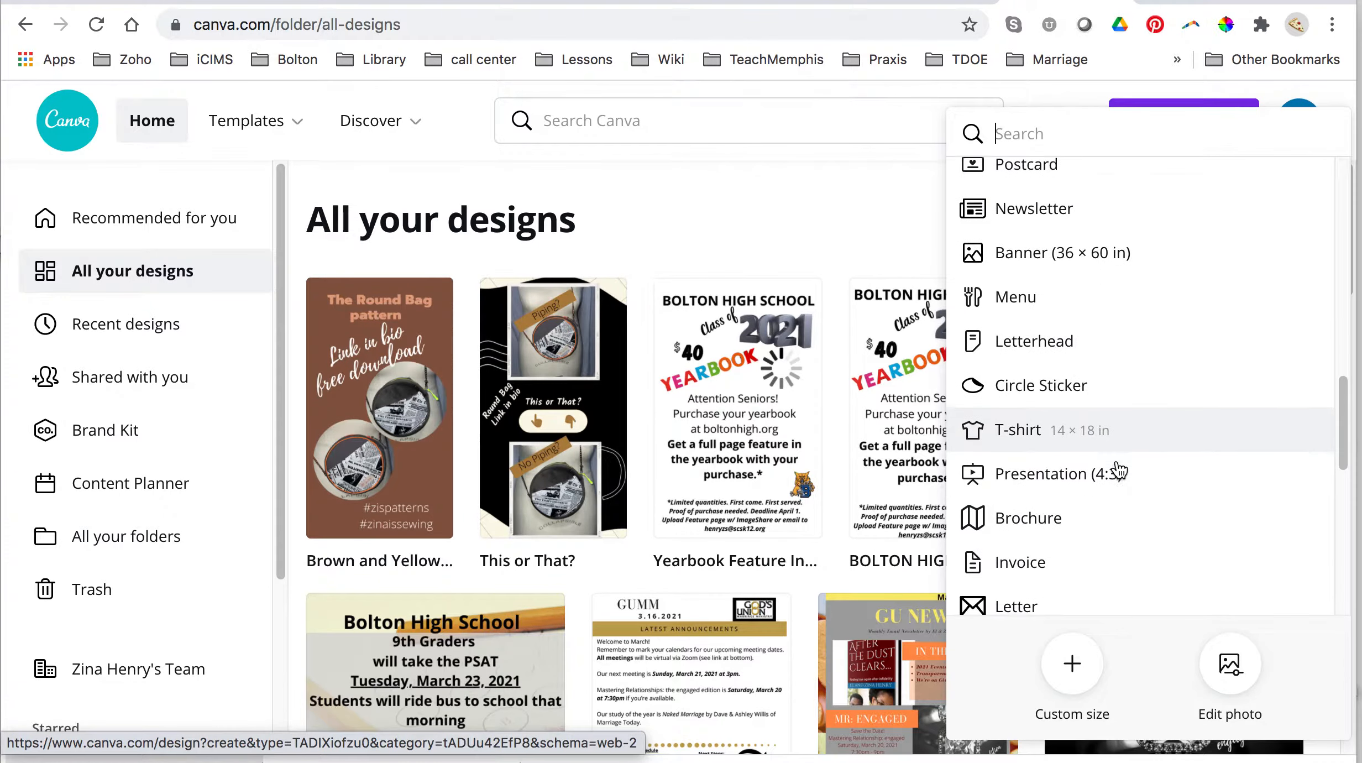
pyautogui.scroll(-4, 1119, 470)
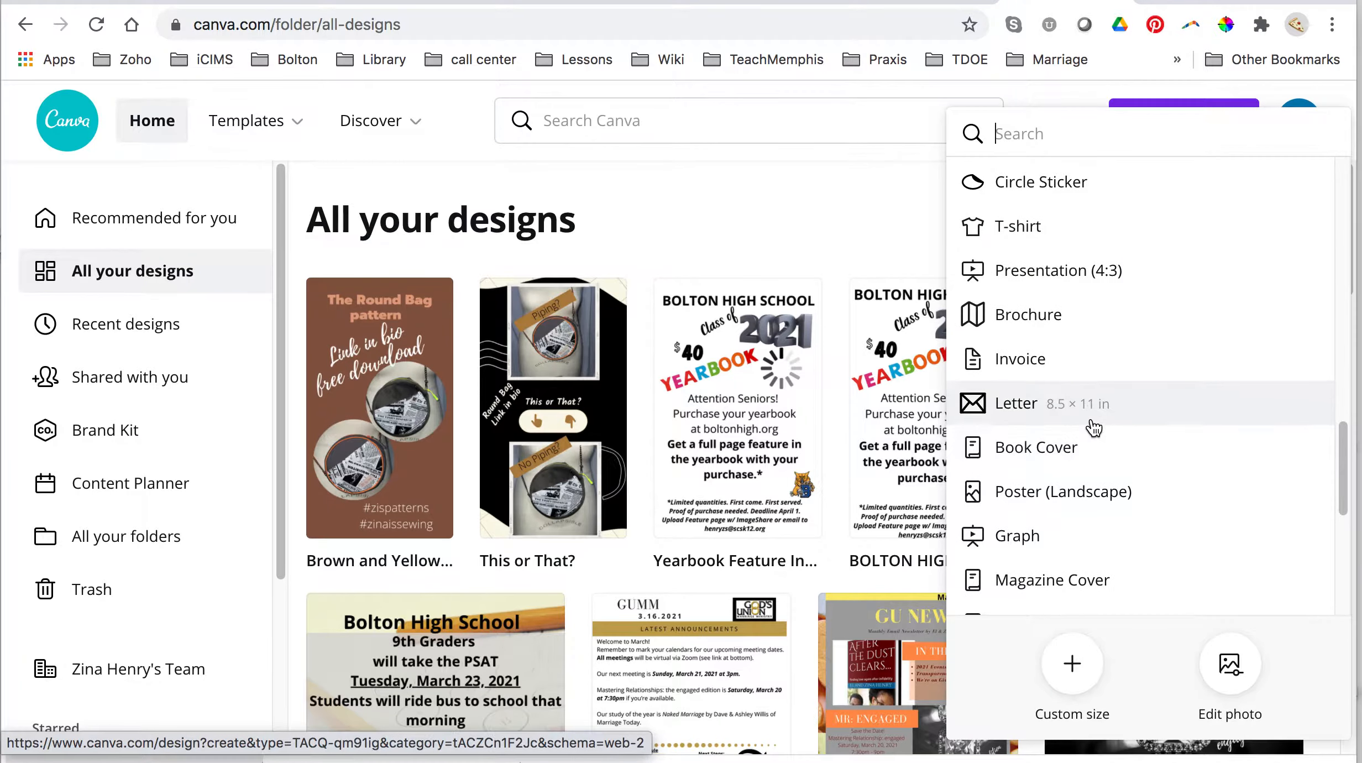
pyautogui.scroll(-4, 1093, 427)
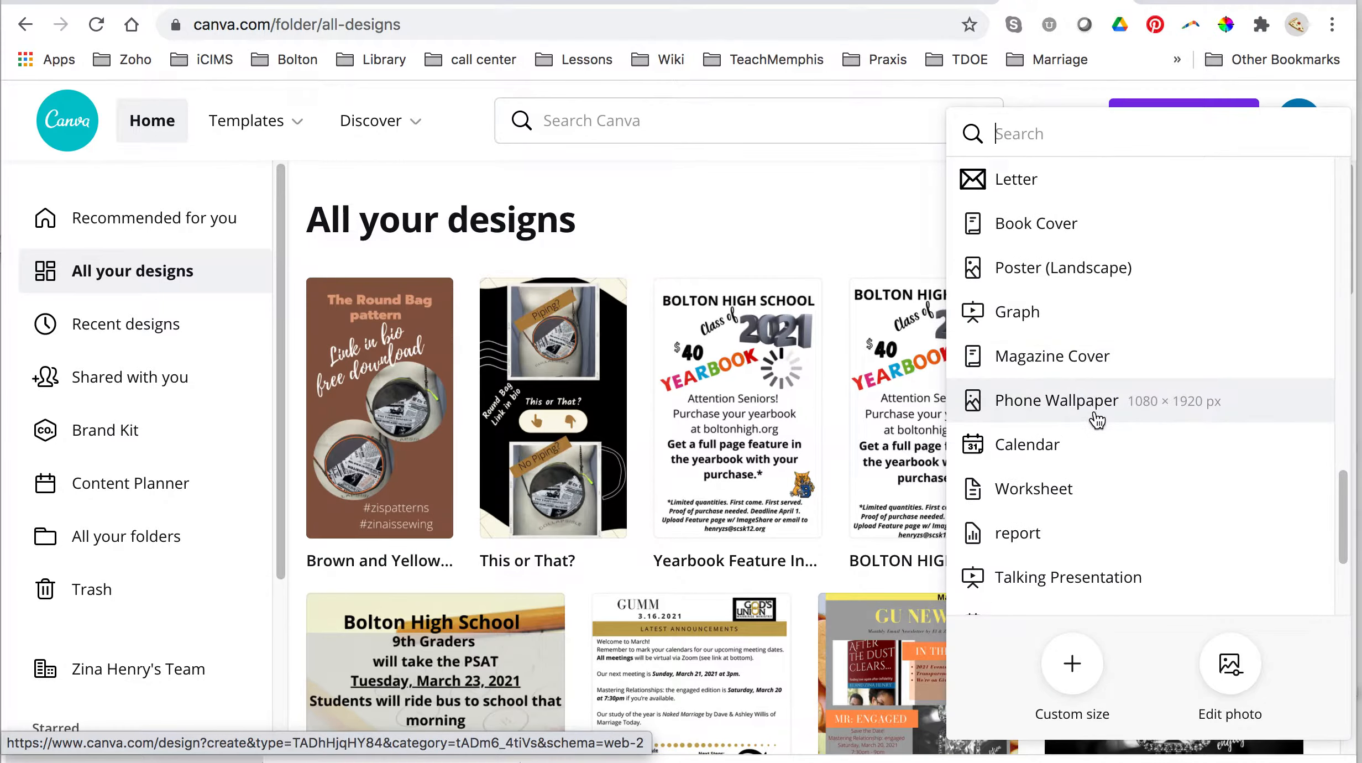
pyautogui.scroll(-1, 1093, 416)
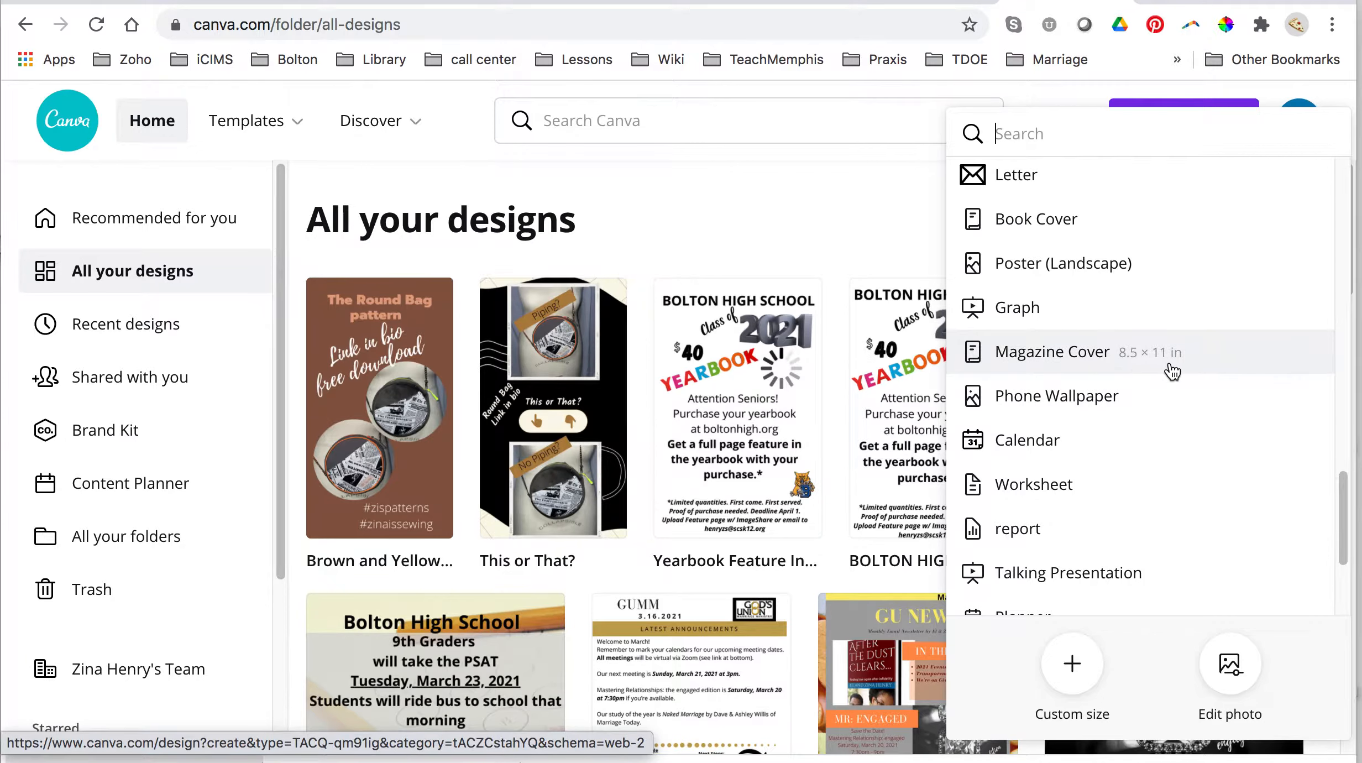
pyautogui.scroll(-1, 1131, 429)
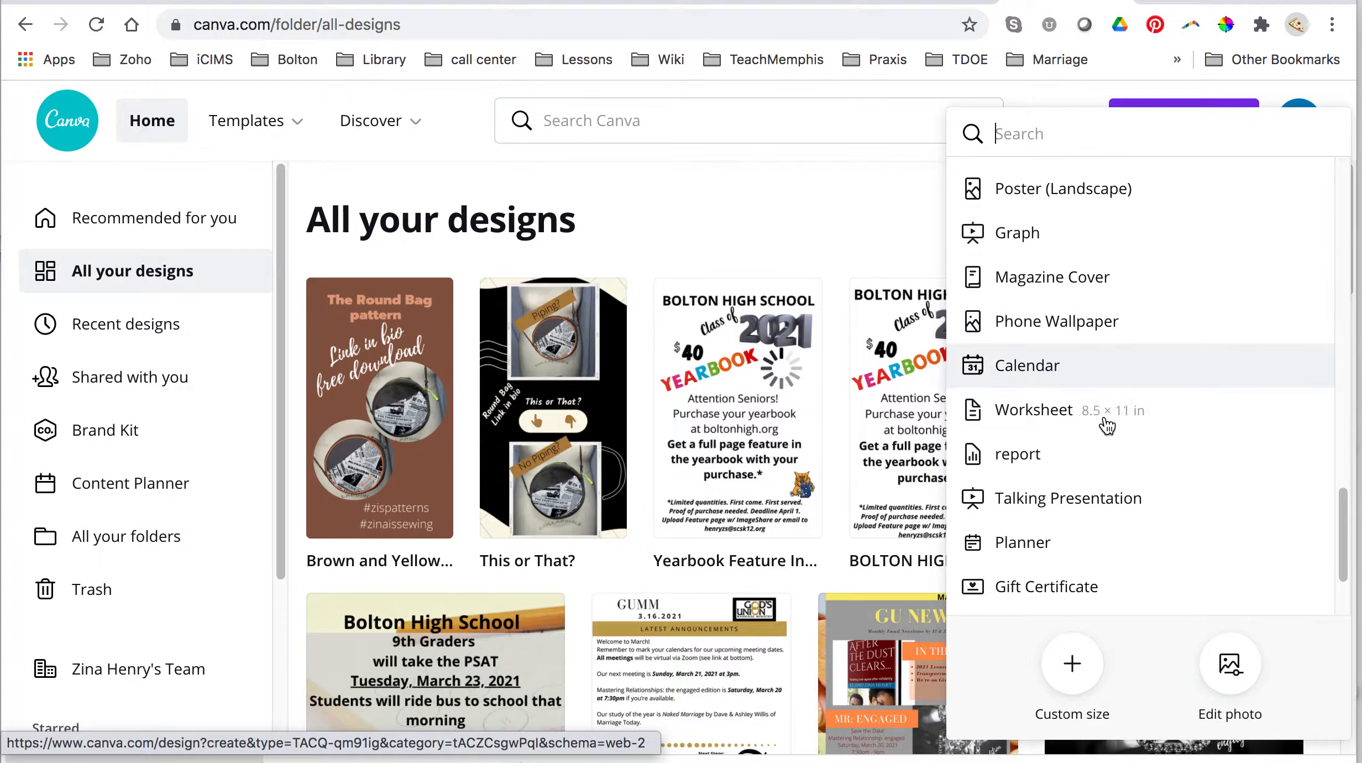
pyautogui.scroll(-2, 1135, 424)
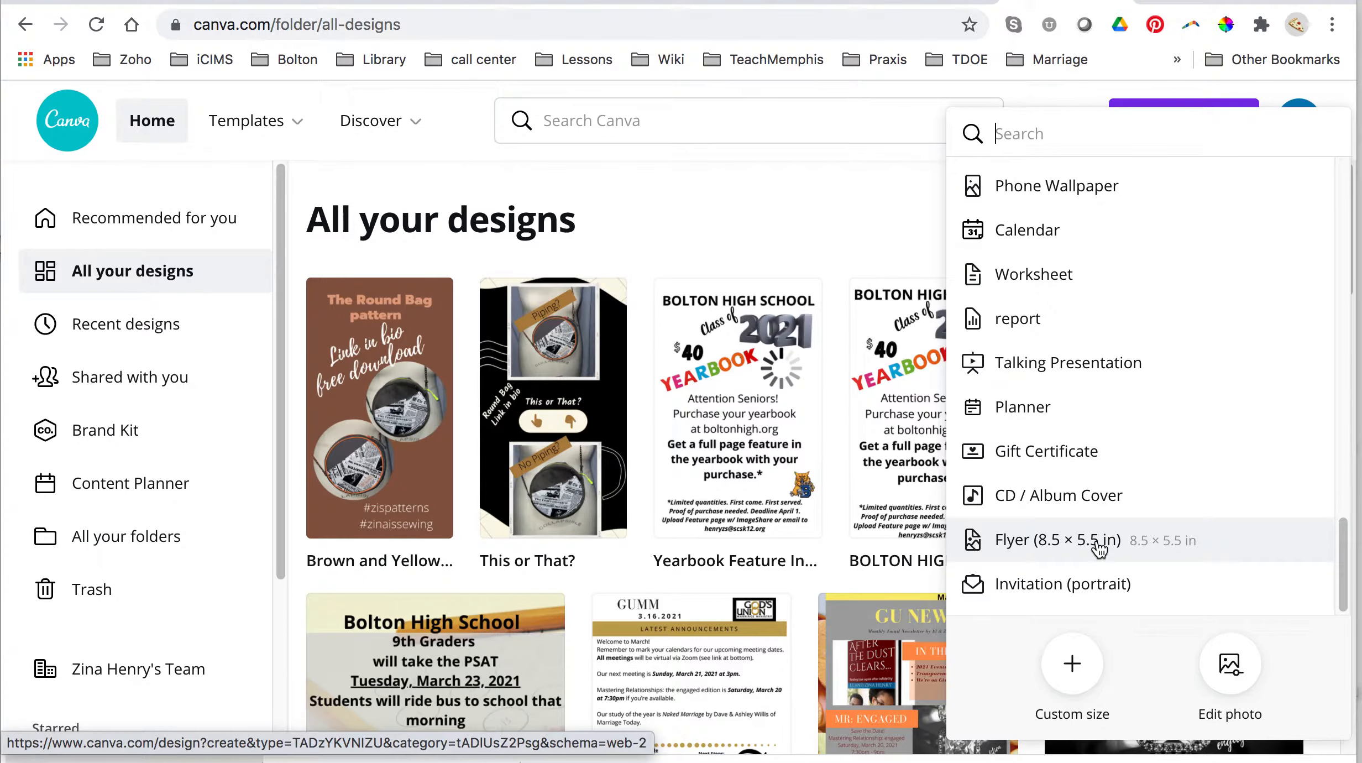
pyautogui.click(1049, 543)
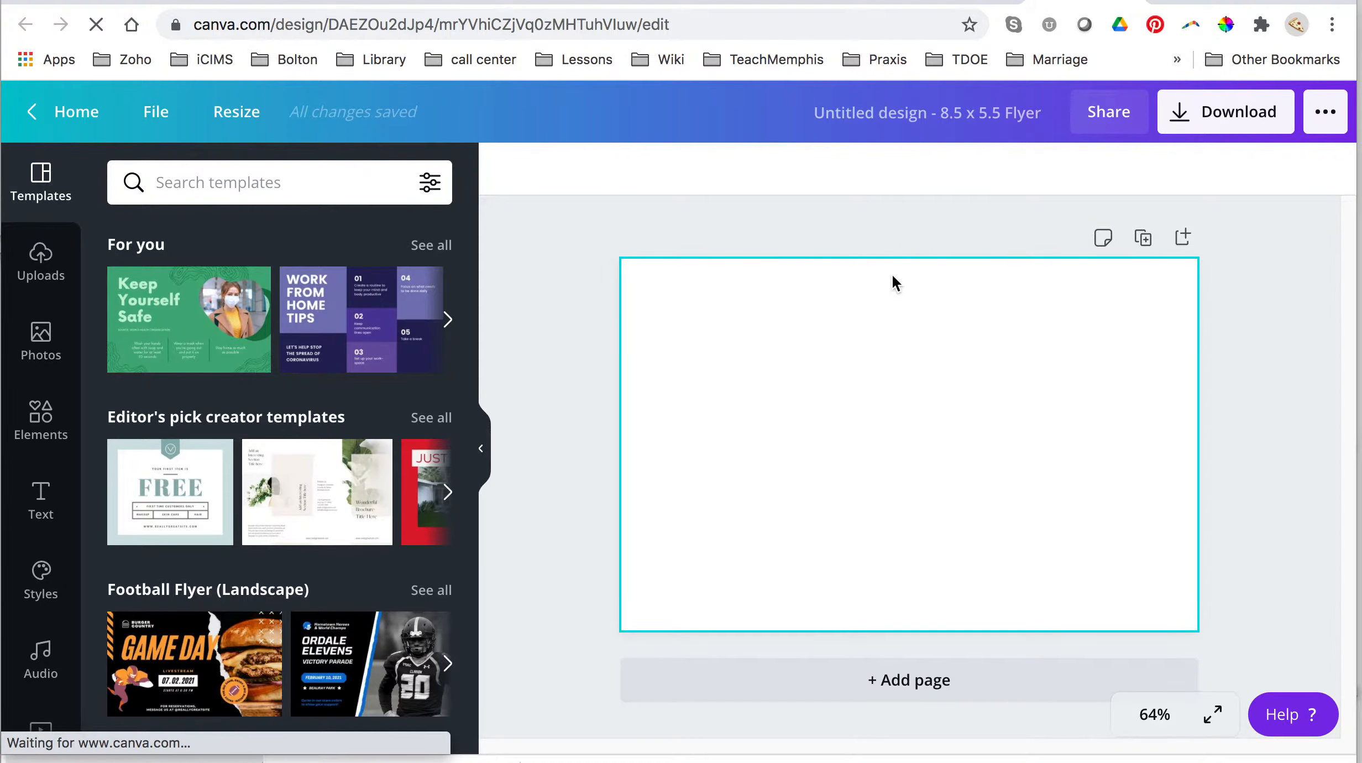
pyautogui.click(36, 114)
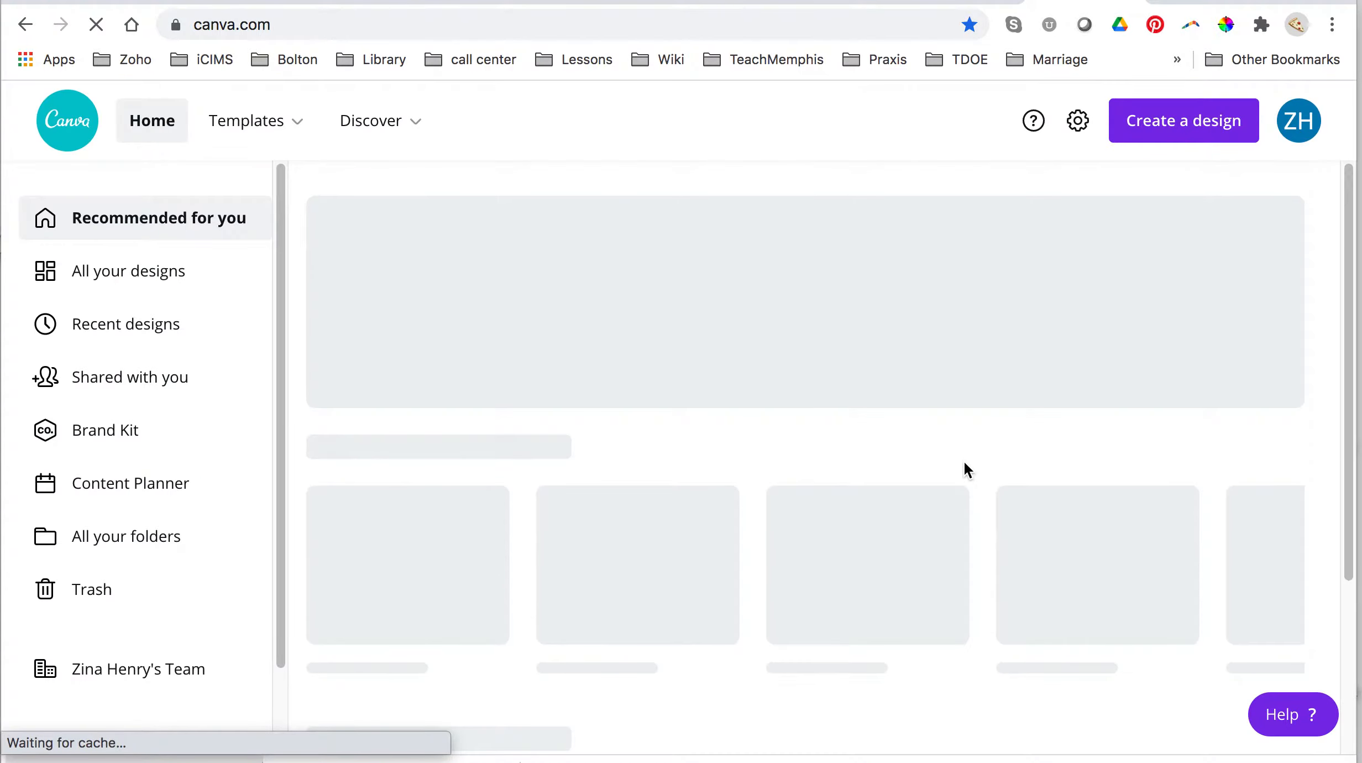
# Search the design types for "flyer" and create a blank design with the standard Flyer type
pyautogui.click(1168, 133)
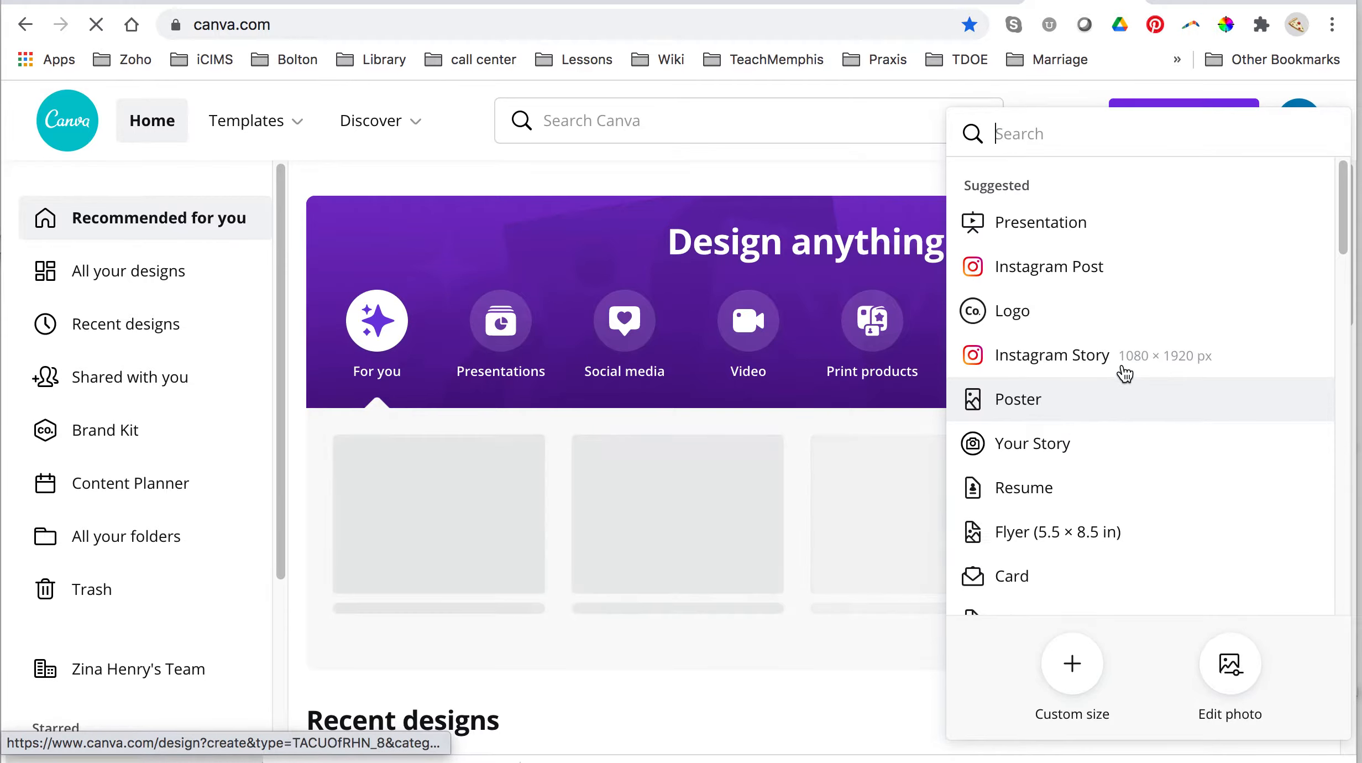
pyautogui.scroll(-5, 1125, 381)
pyautogui.scroll(6, 1122, 385)
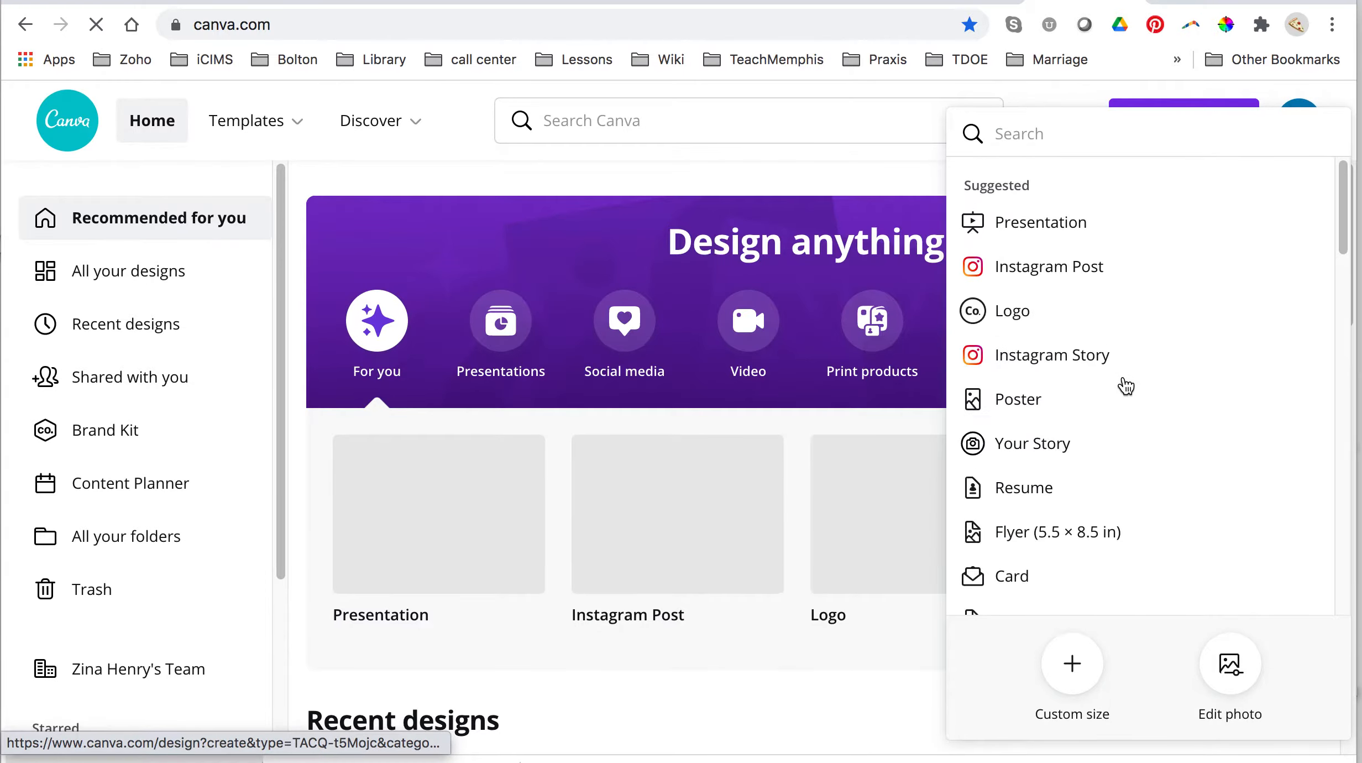
pyautogui.scroll(-3, 1134, 390)
pyautogui.scroll(-10, 1136, 387)
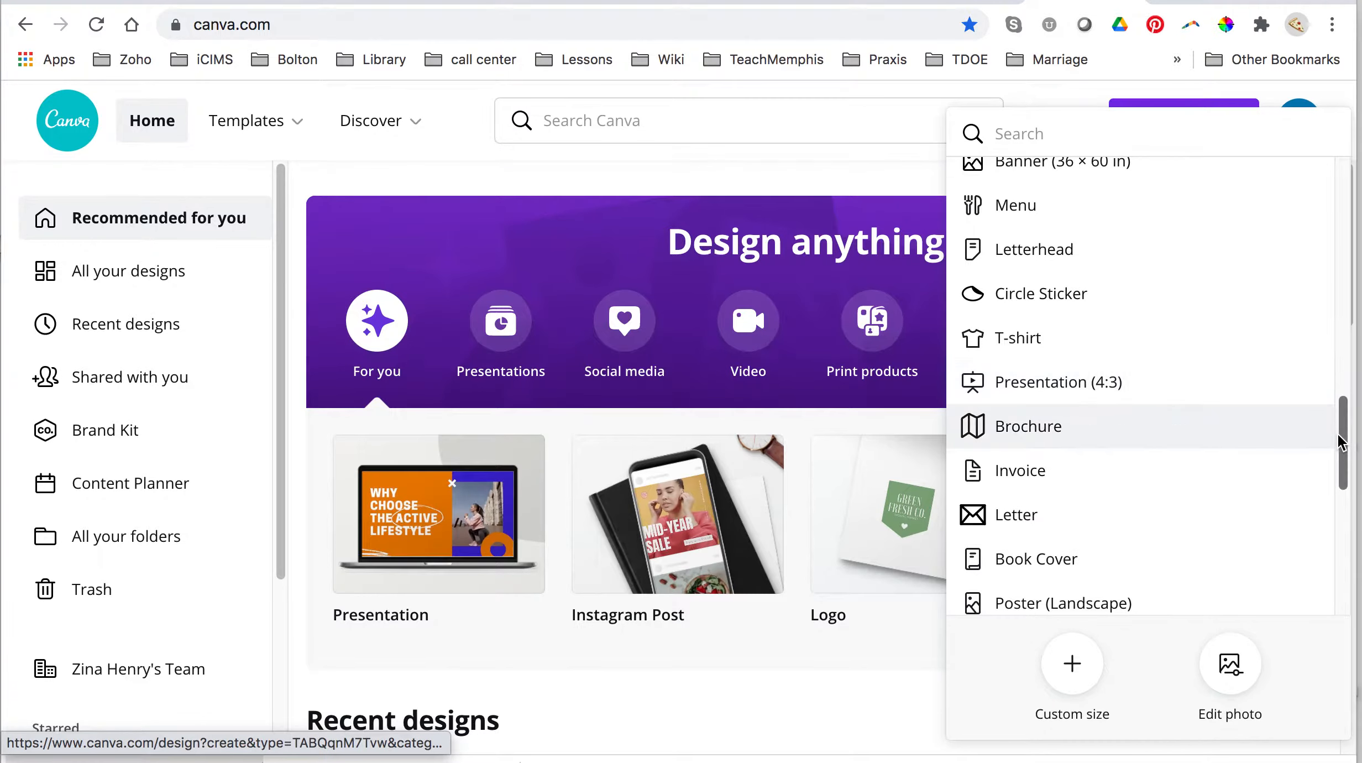
pyautogui.moveTo(1340, 434); pyautogui.dragTo(1340, 185)
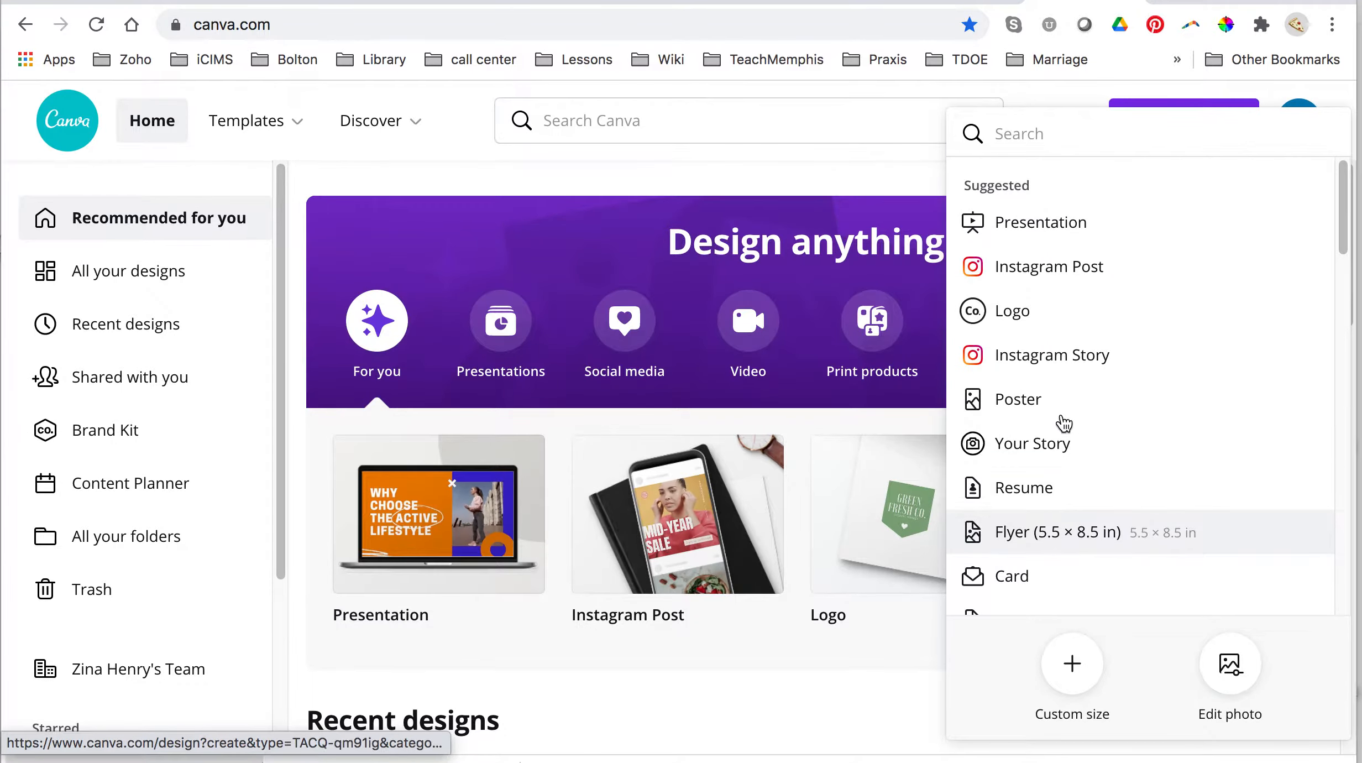
pyautogui.click(1059, 132)
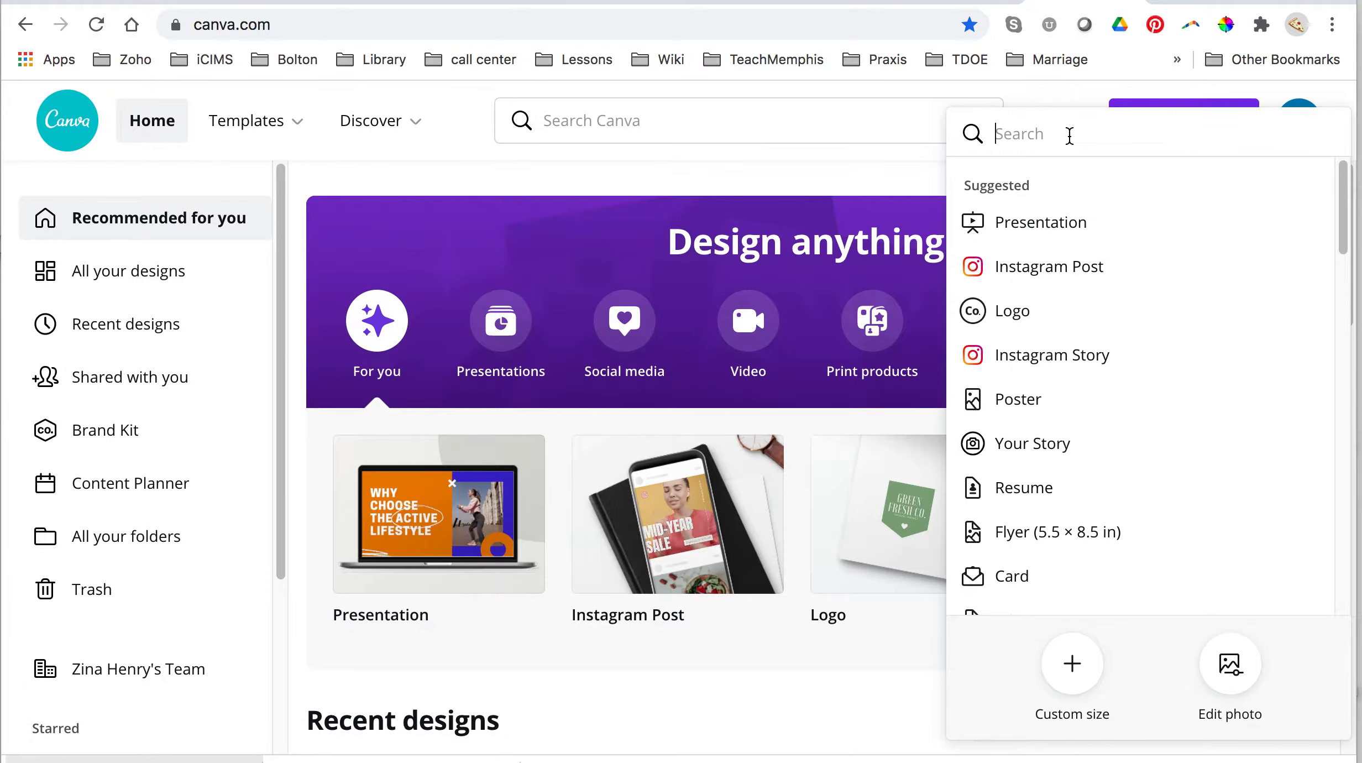
pyautogui.write('flyer')
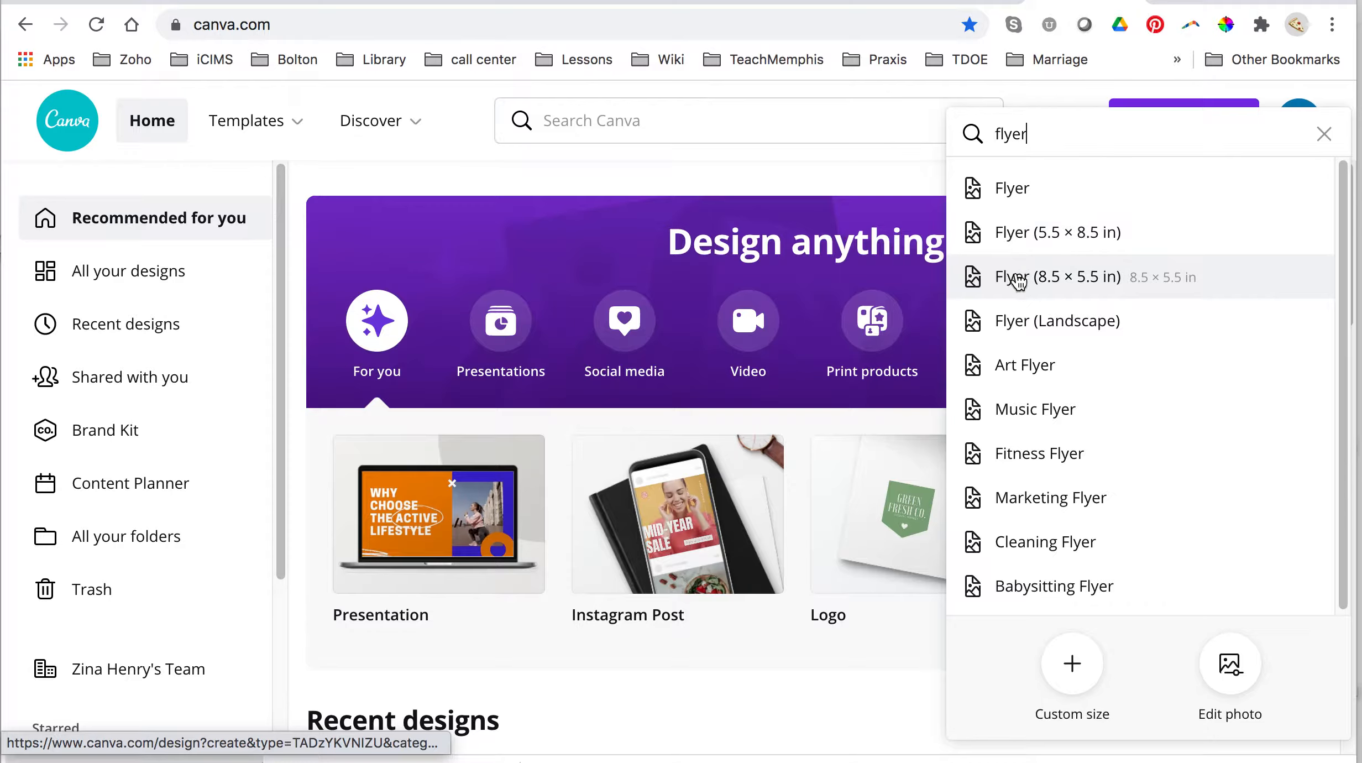
pyautogui.click(1017, 192)
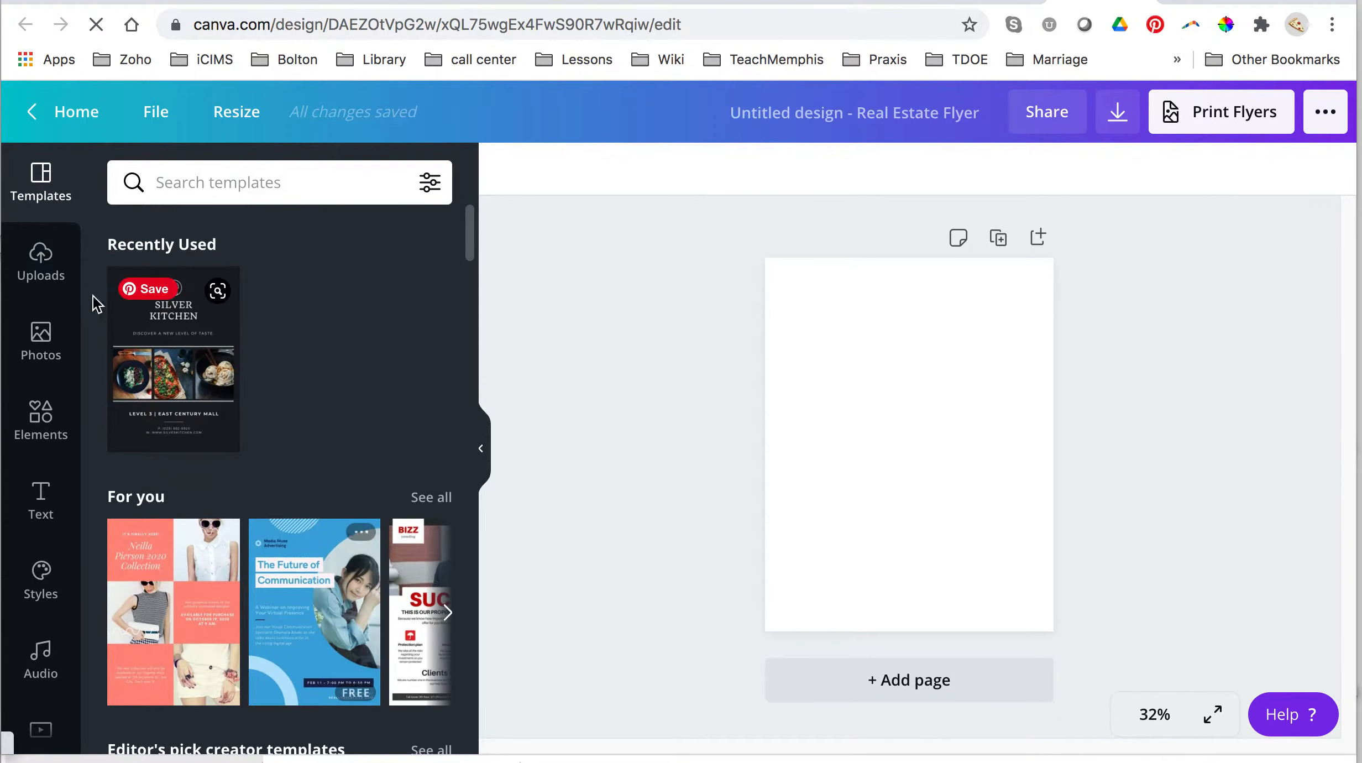
# Look at the uploaded images and the sources offered for uploading media, and return to the uploads
pyautogui.click(39, 273)
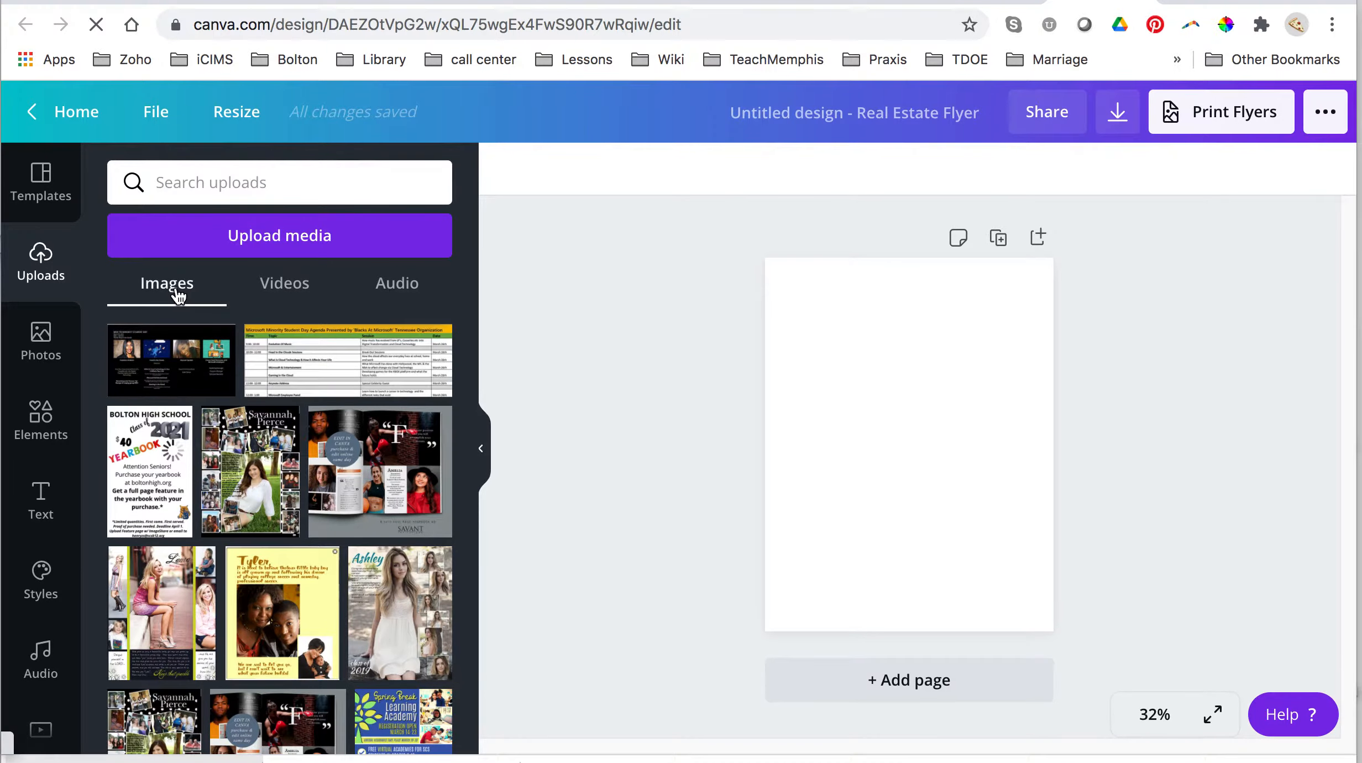
pyautogui.click(260, 231)
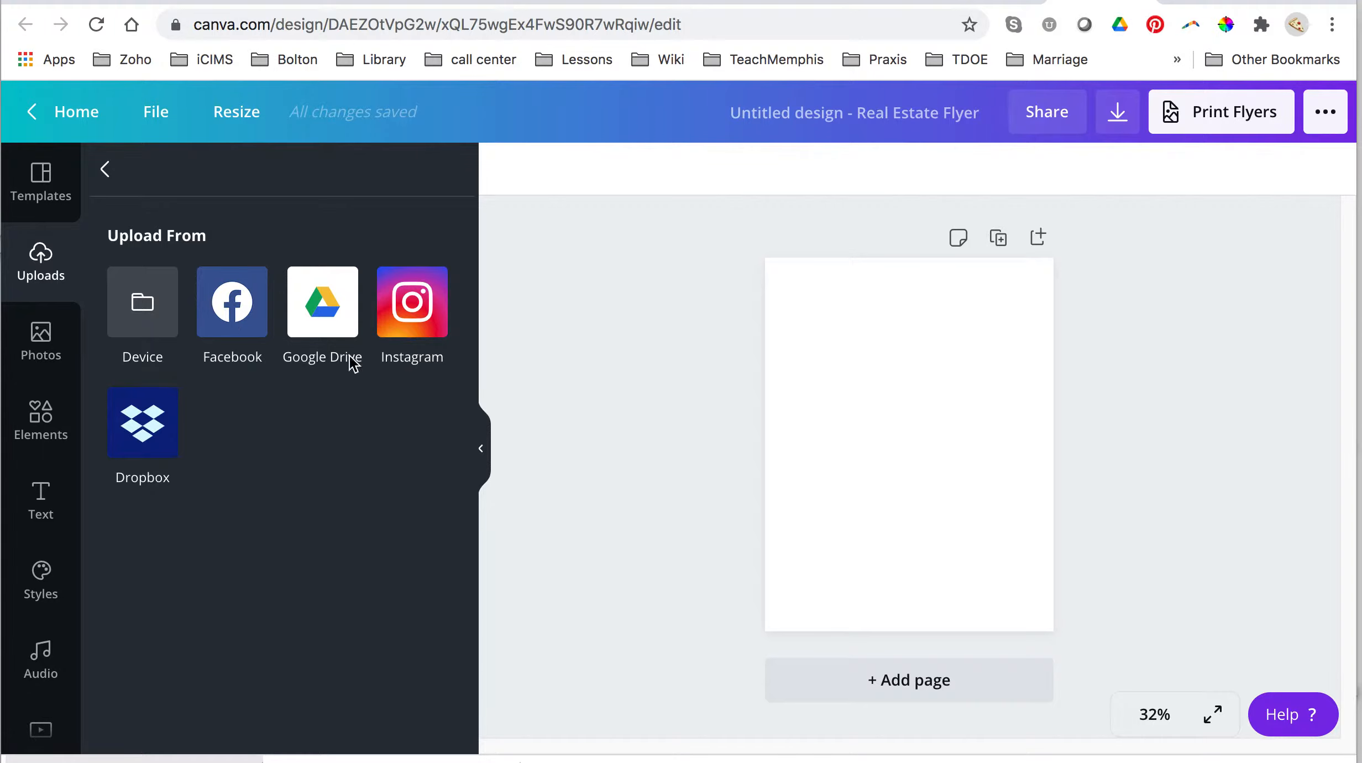
pyautogui.click(107, 169)
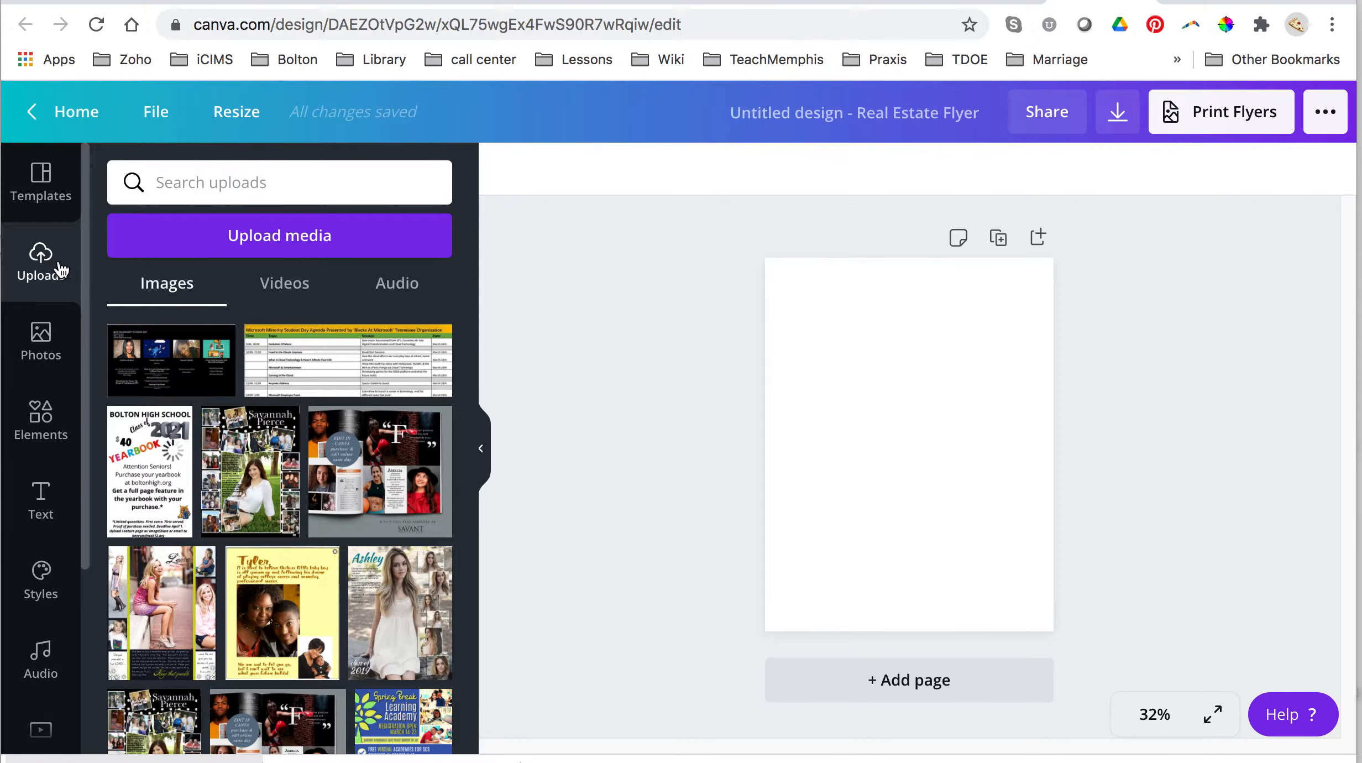
# Browse the recently used and trending stock photos
pyautogui.click(50, 347)
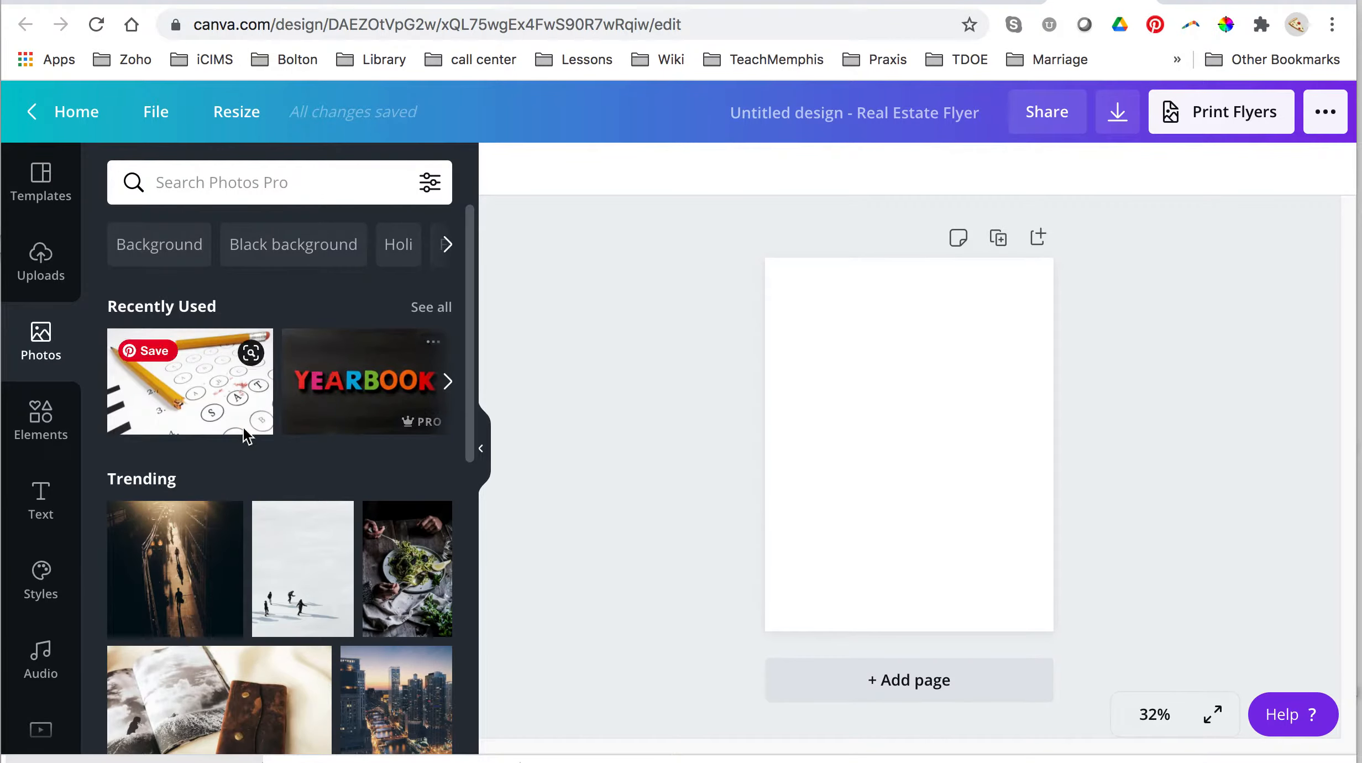
pyautogui.scroll(-2, 353, 580)
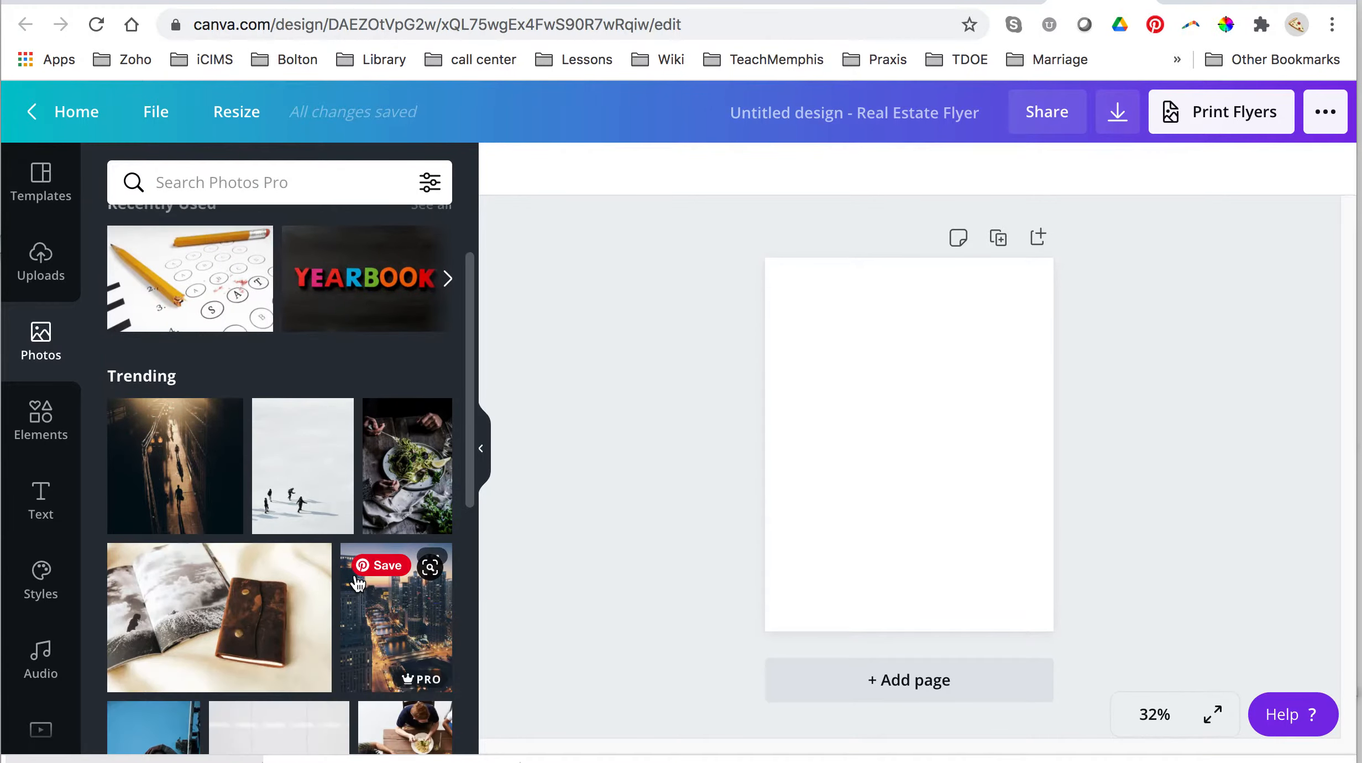
pyautogui.scroll(-5, 356, 582)
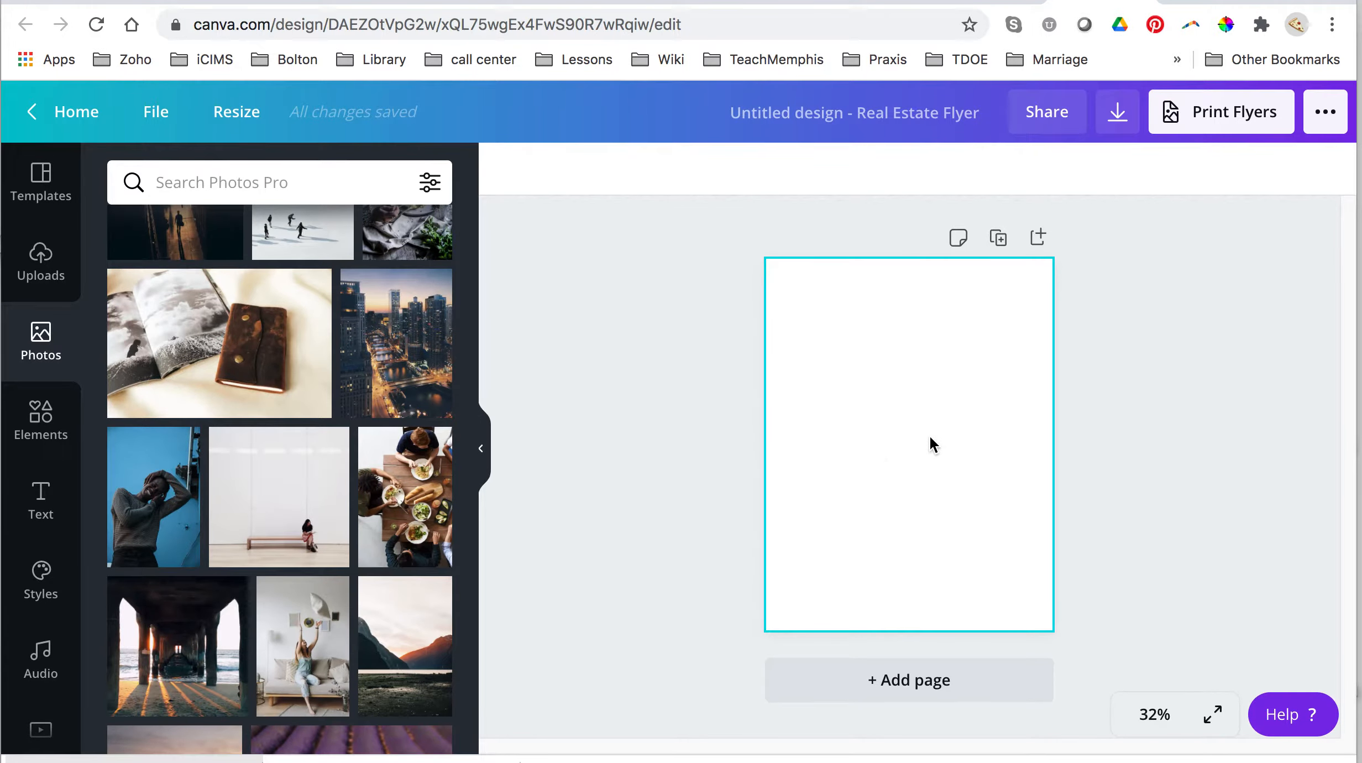
pyautogui.scroll(5, 282, 459)
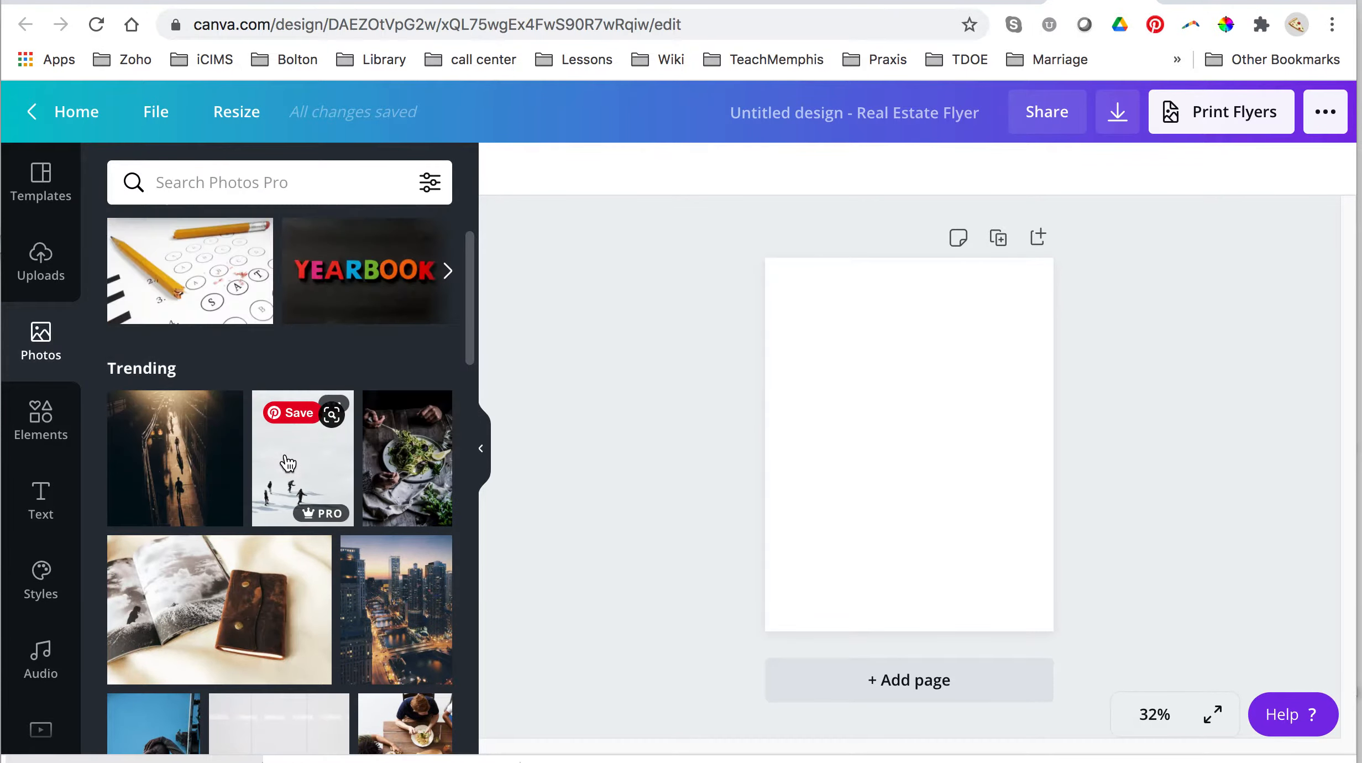
# Browse the design elements, including lines, shapes, frames, stickers and charts
pyautogui.click(32, 433)
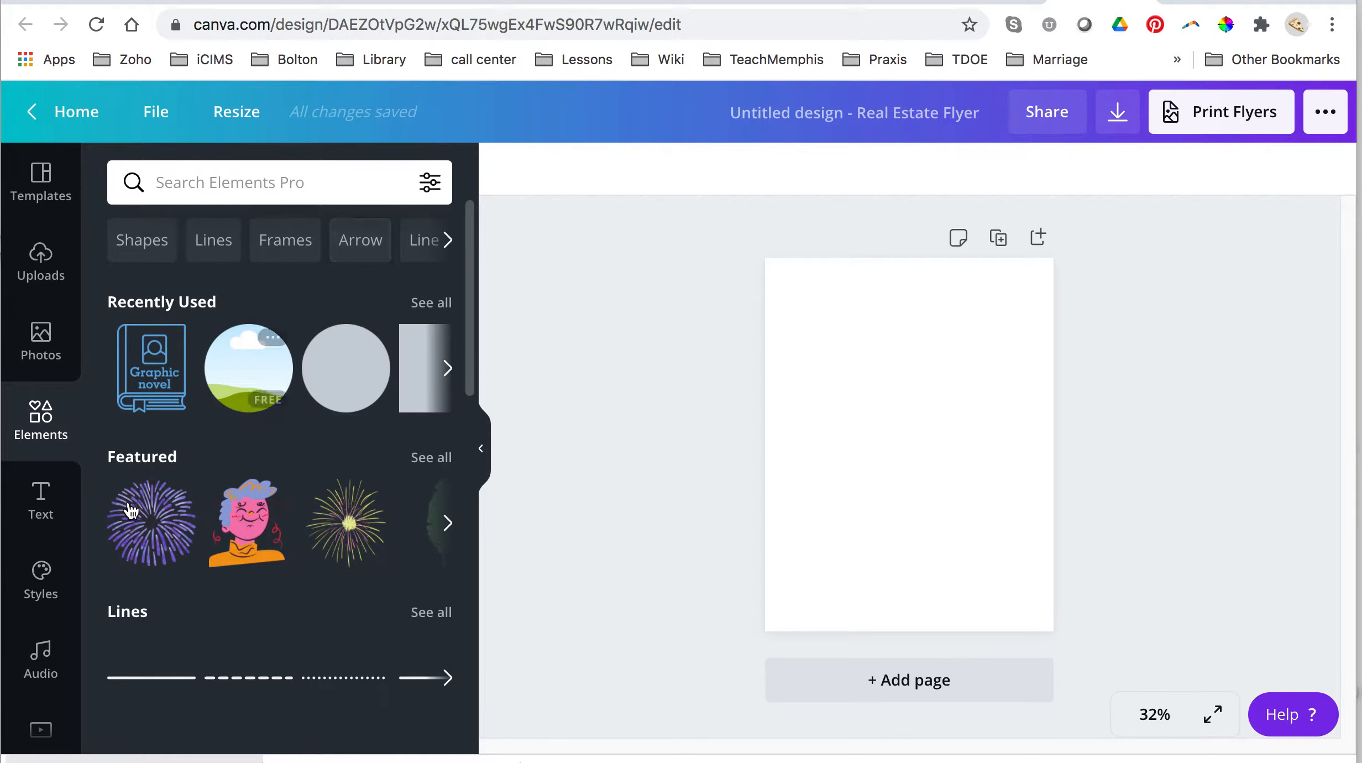
pyautogui.scroll(-8, 193, 437)
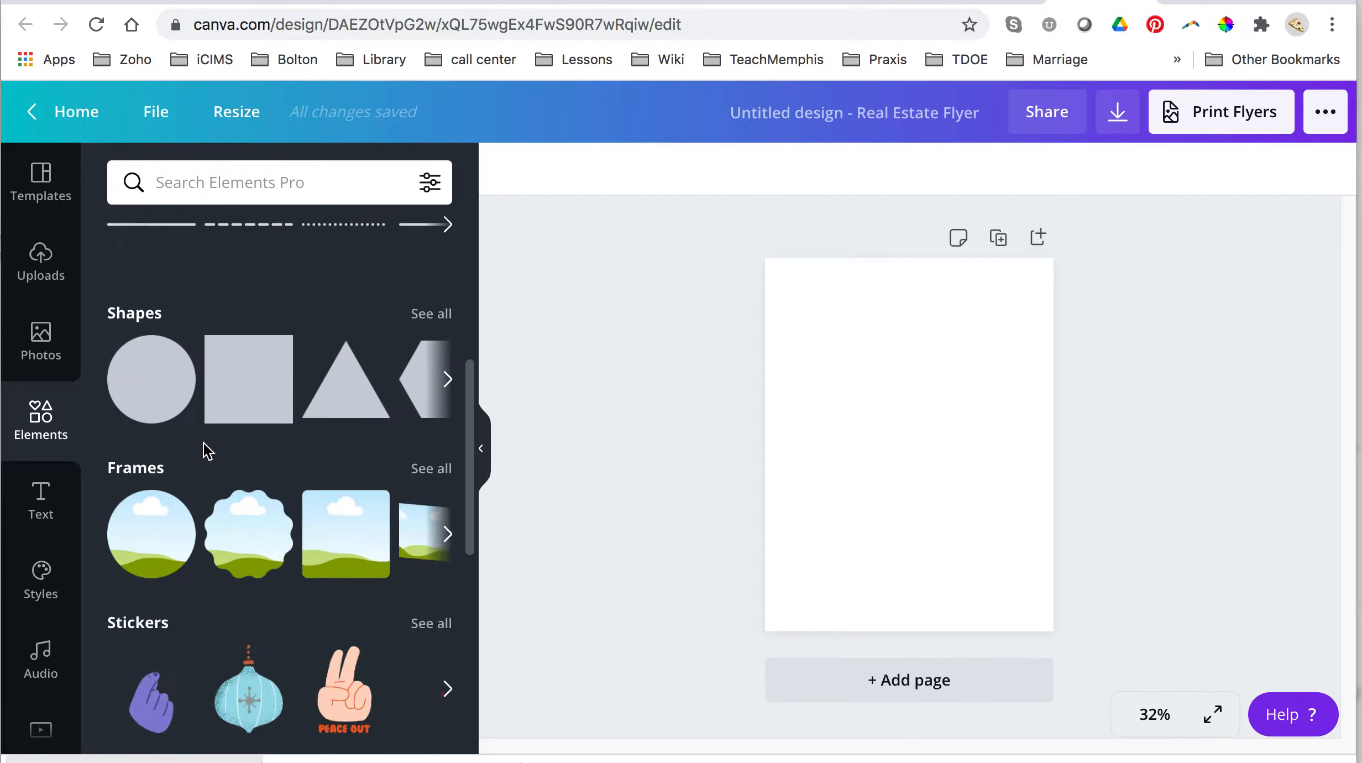
pyautogui.scroll(-7, 208, 450)
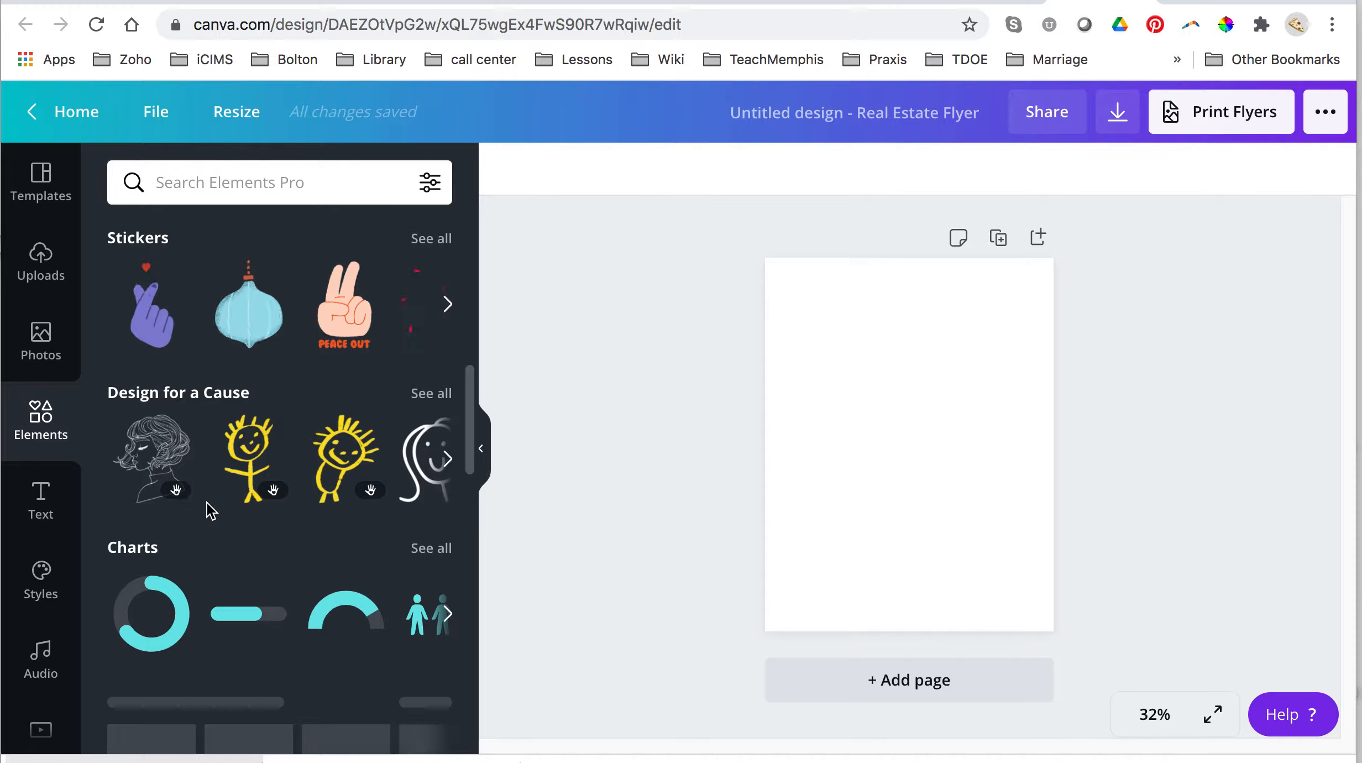
pyautogui.scroll(-2, 325, 419)
pyautogui.scroll(2, 328, 372)
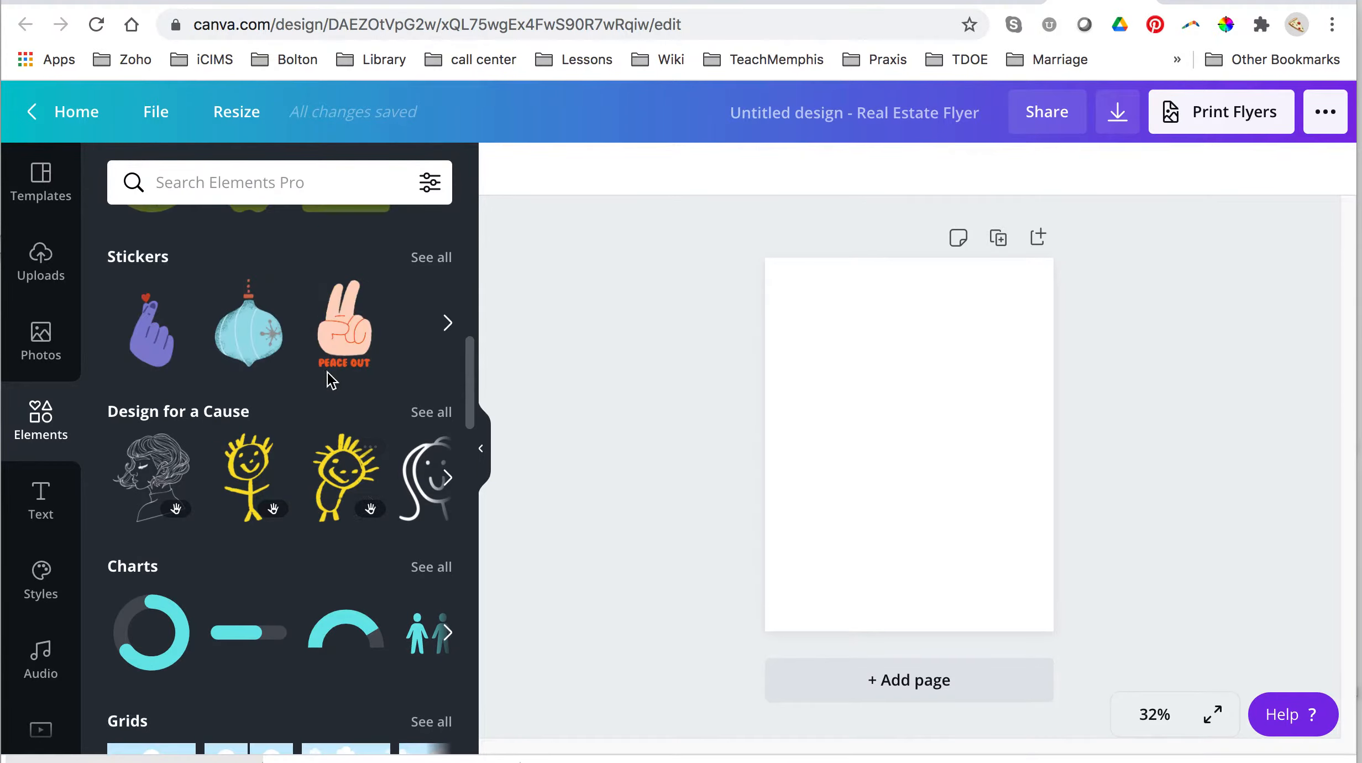
pyautogui.scroll(1, 332, 373)
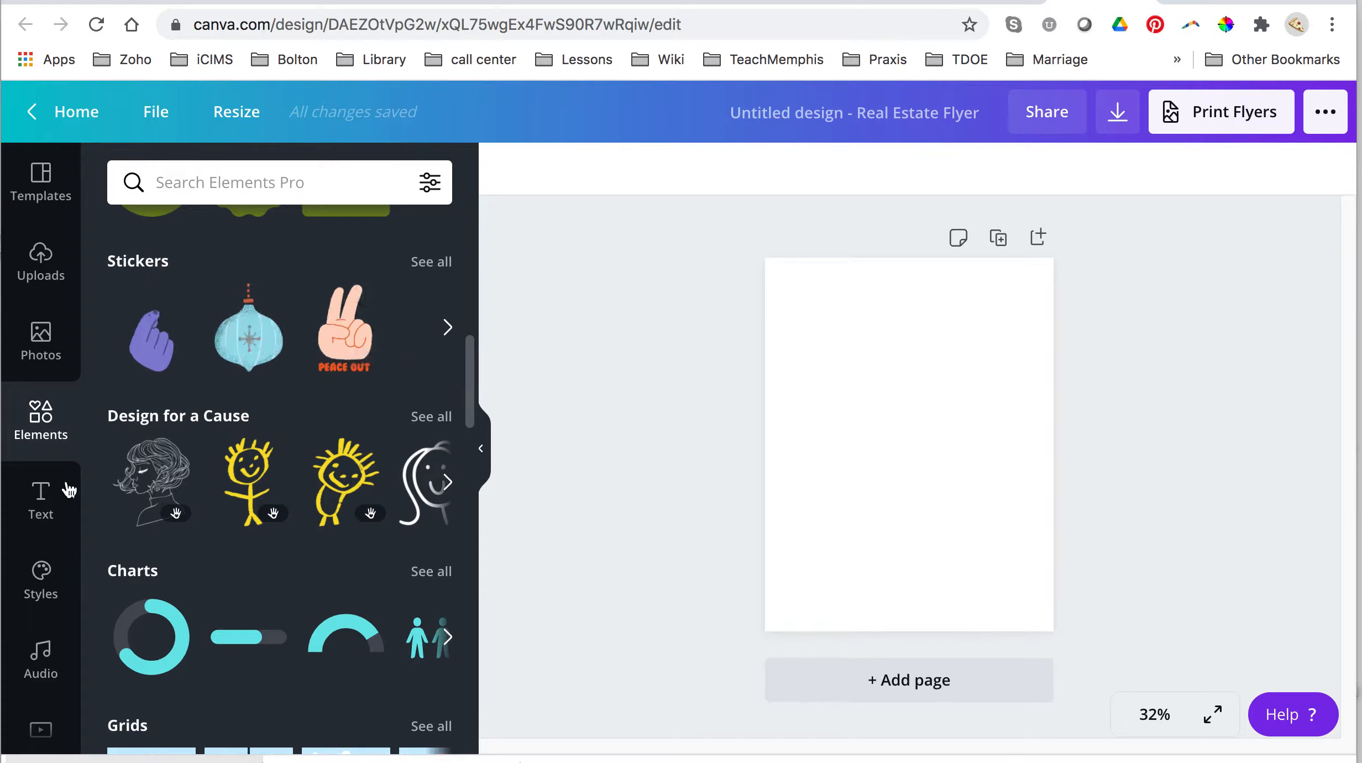
# Review the colour and font styles available for the flyer, and open the audio library
pyautogui.click(41, 496)
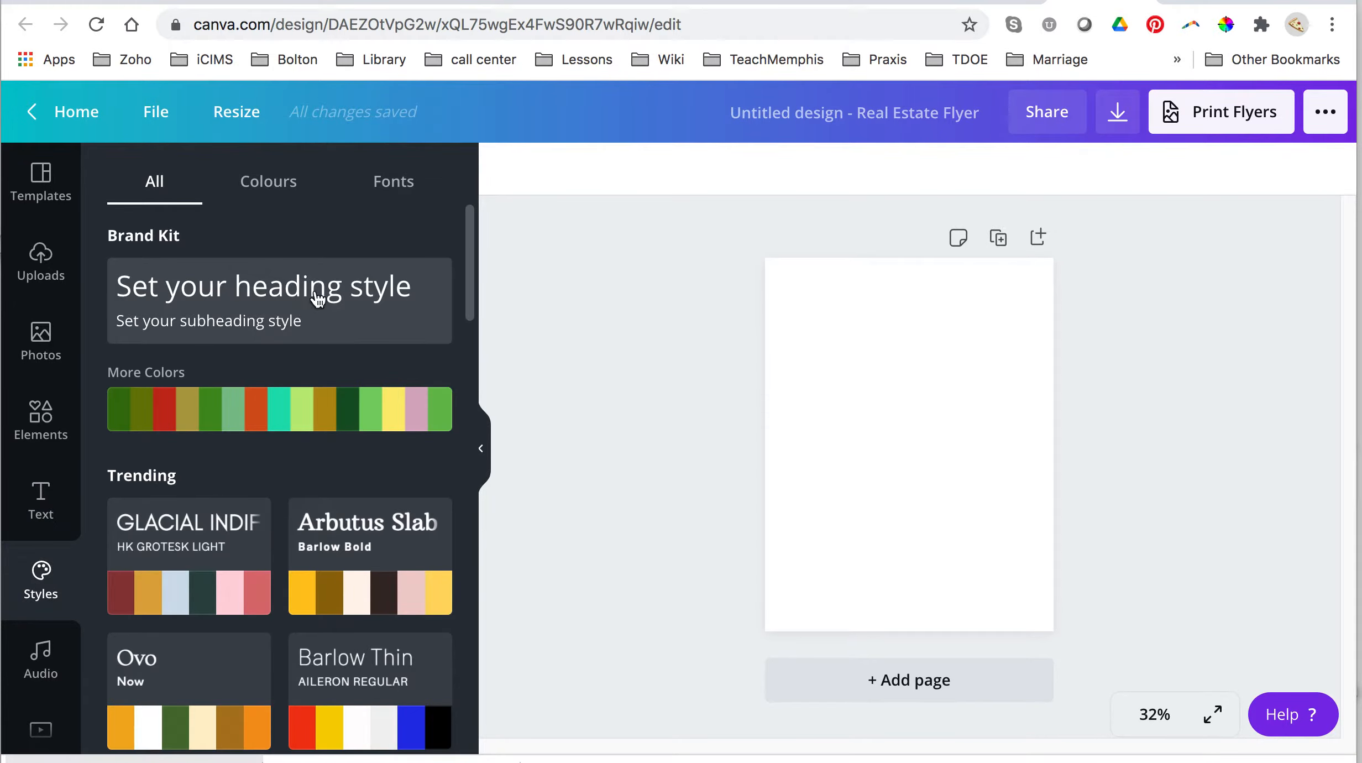
pyautogui.click(266, 182)
pyautogui.click(392, 182)
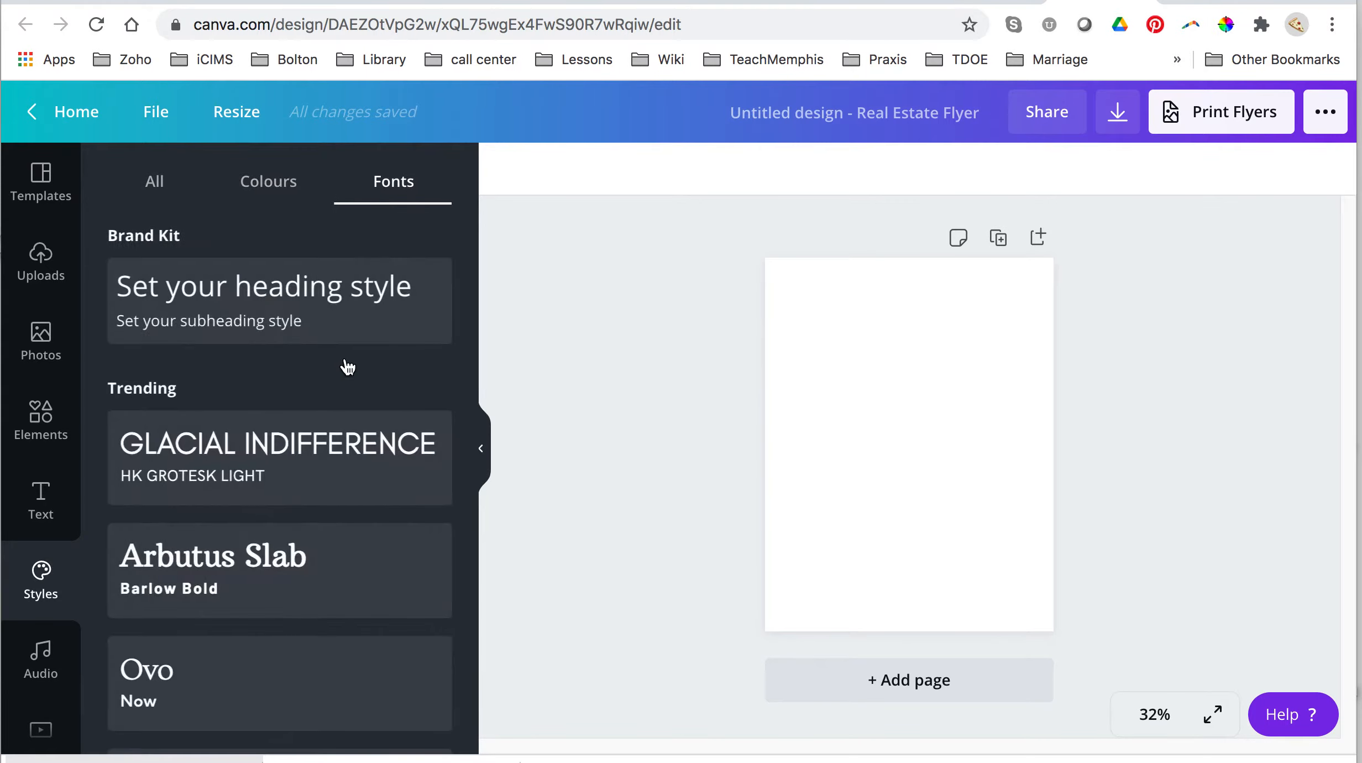
pyautogui.scroll(-3, 52, 558)
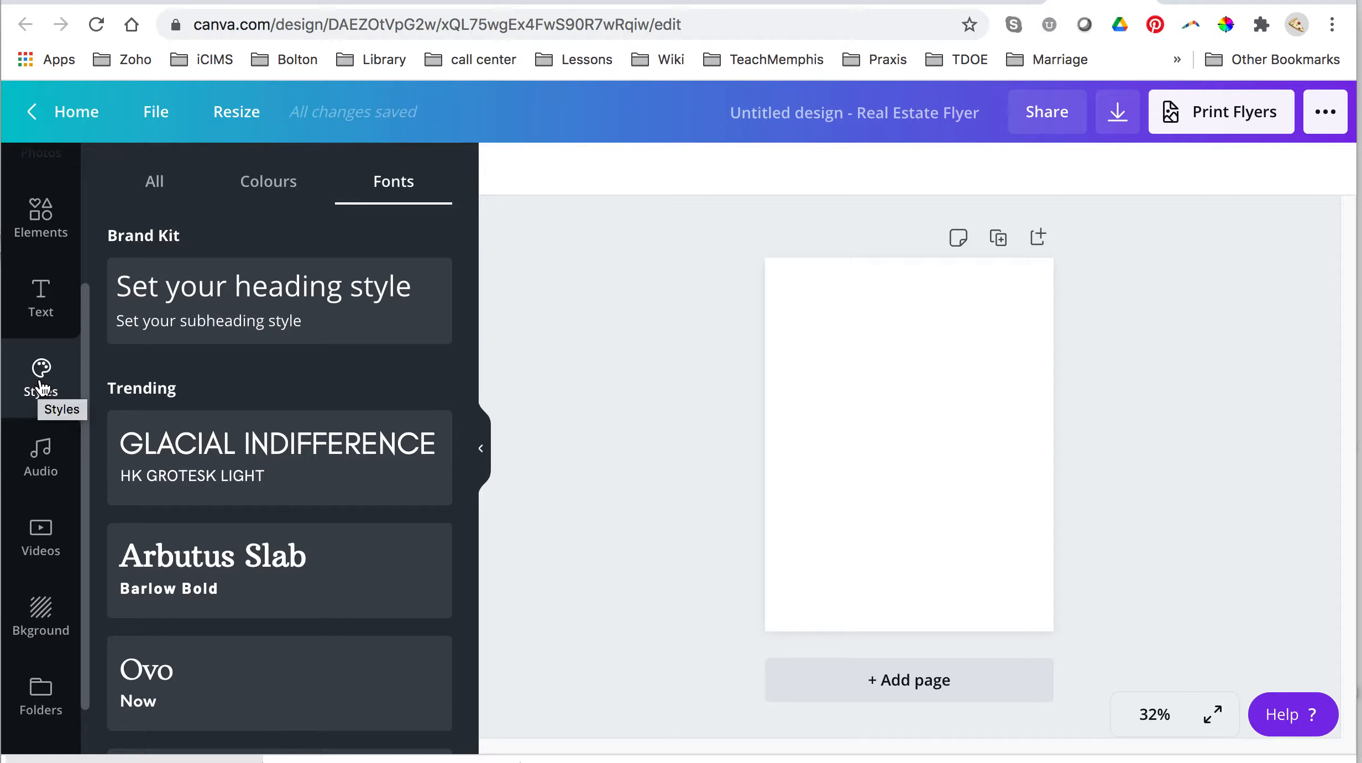
pyautogui.click(45, 470)
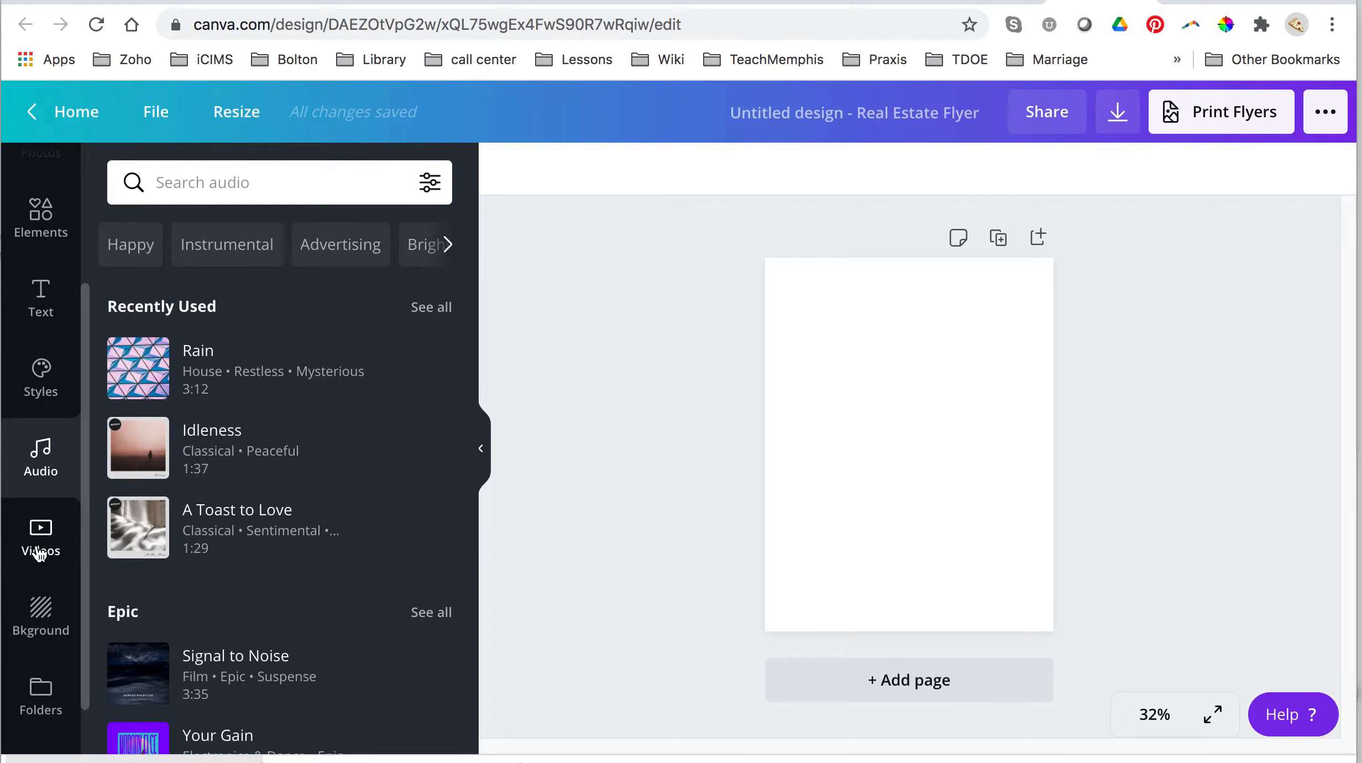
# Try the red roses photo, the desert landscape and the misty tree landscape as the flyer's background
pyautogui.click(42, 612)
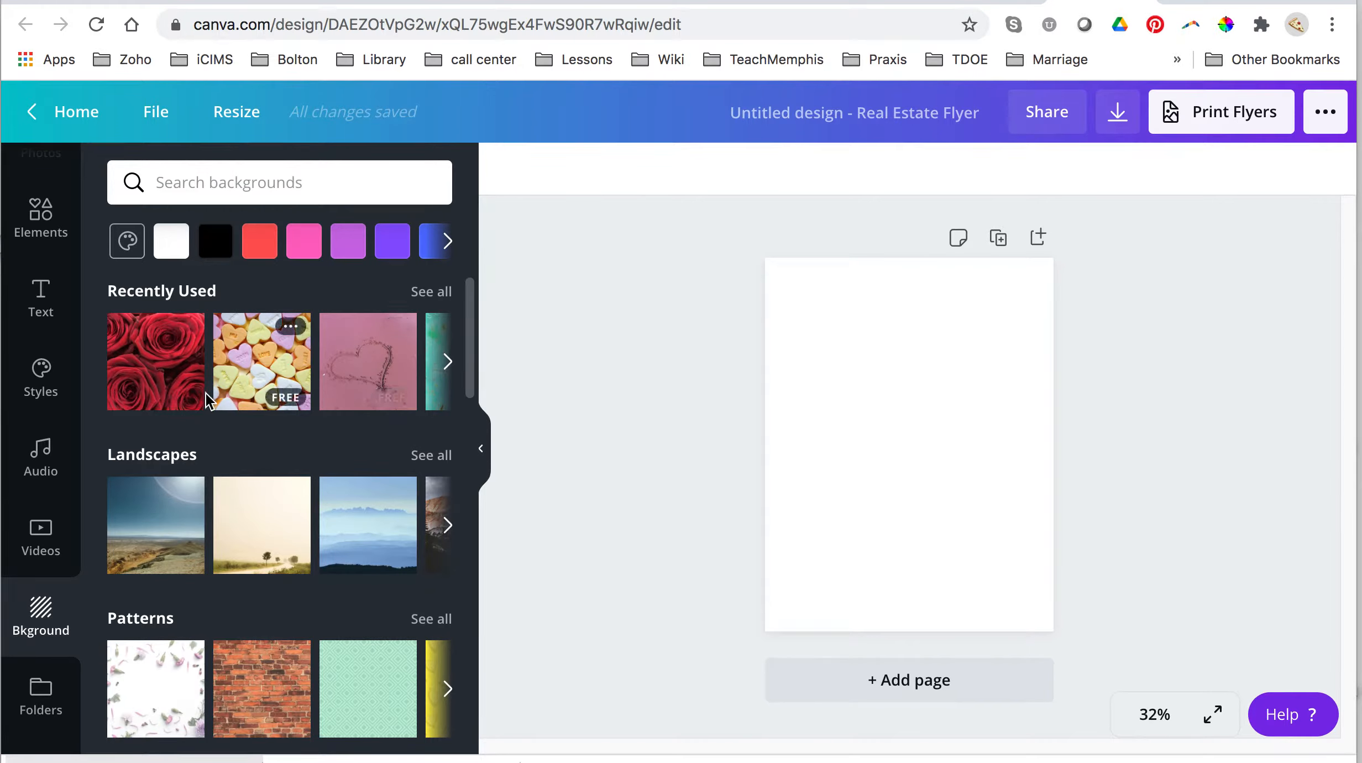
pyautogui.click(160, 381)
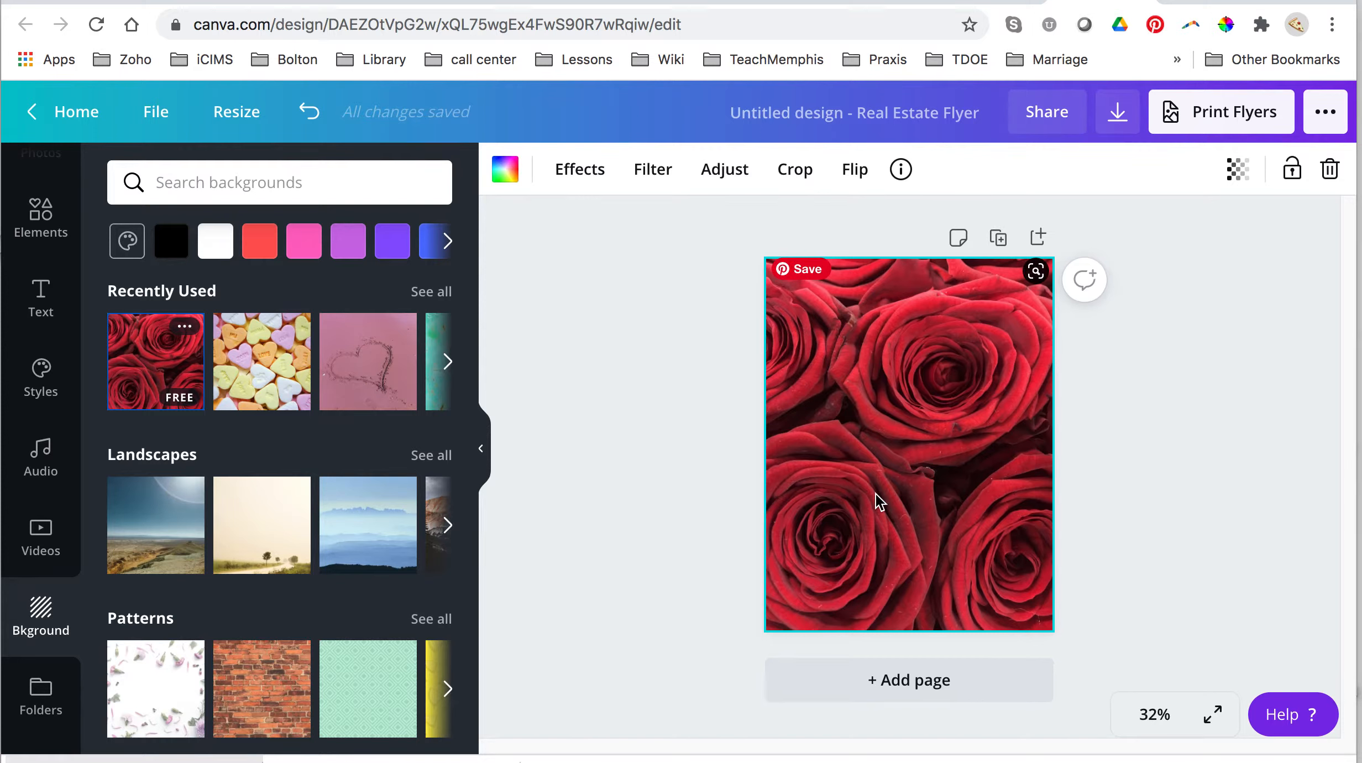
pyautogui.click(188, 531)
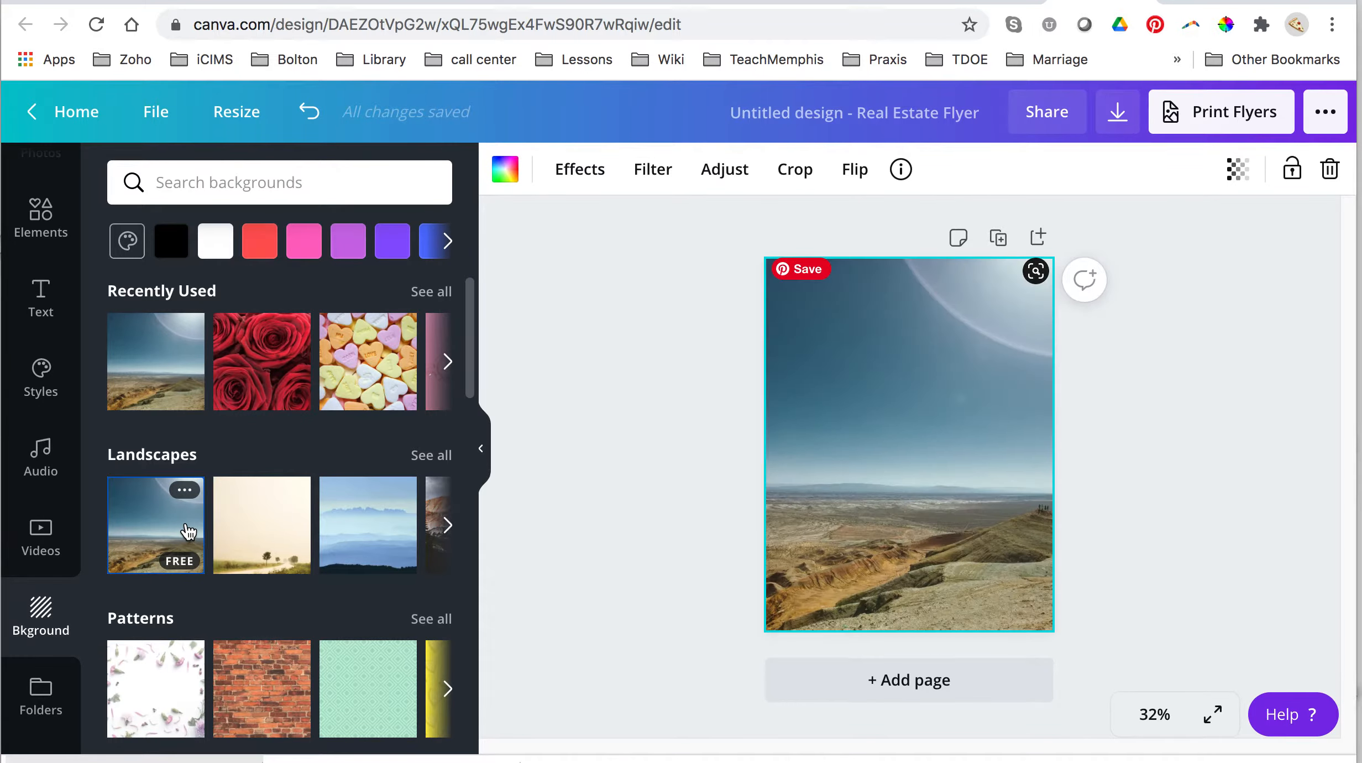
pyautogui.click(235, 531)
pyautogui.scroll(-4, 268, 516)
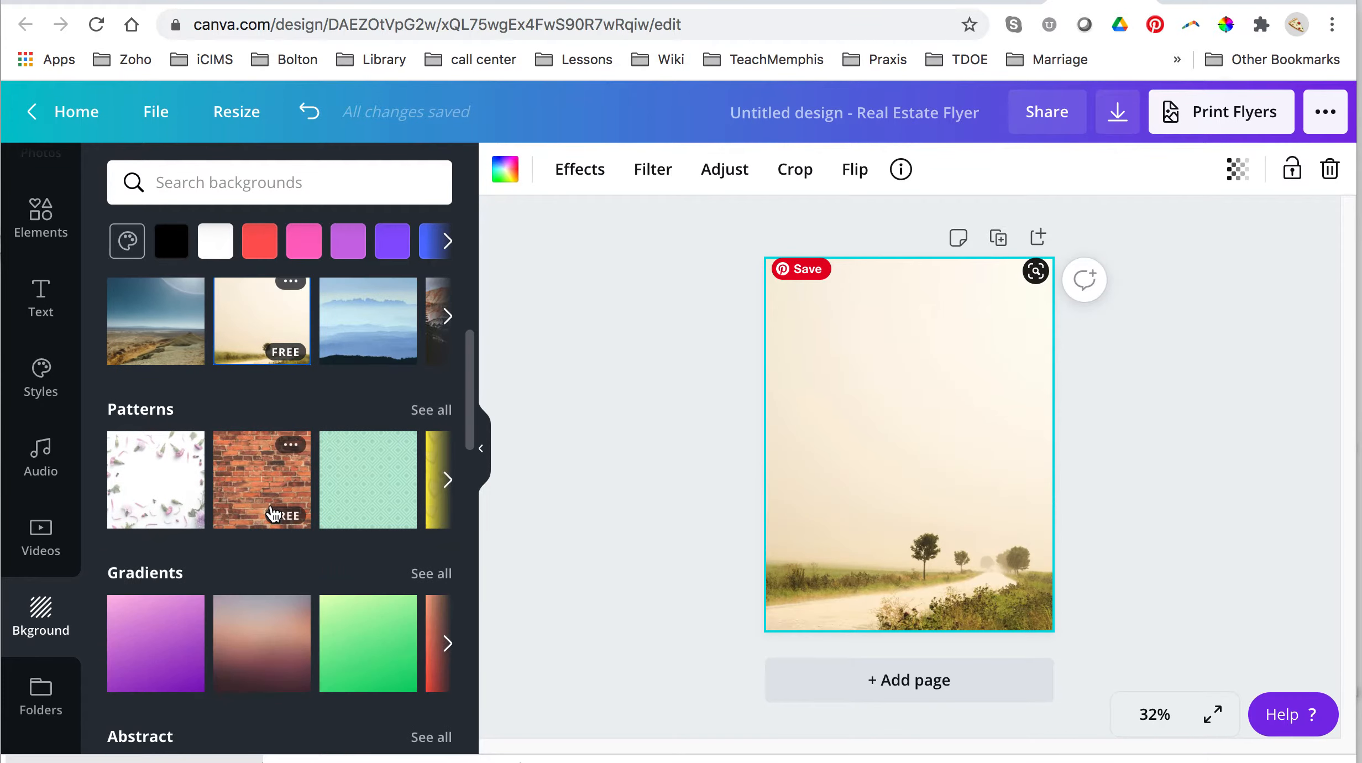
# Try the brick, floral, dotted green and green gradient backgrounds, and apply the dusky peach-to-brown gradient to the flyer
pyautogui.click(272, 513)
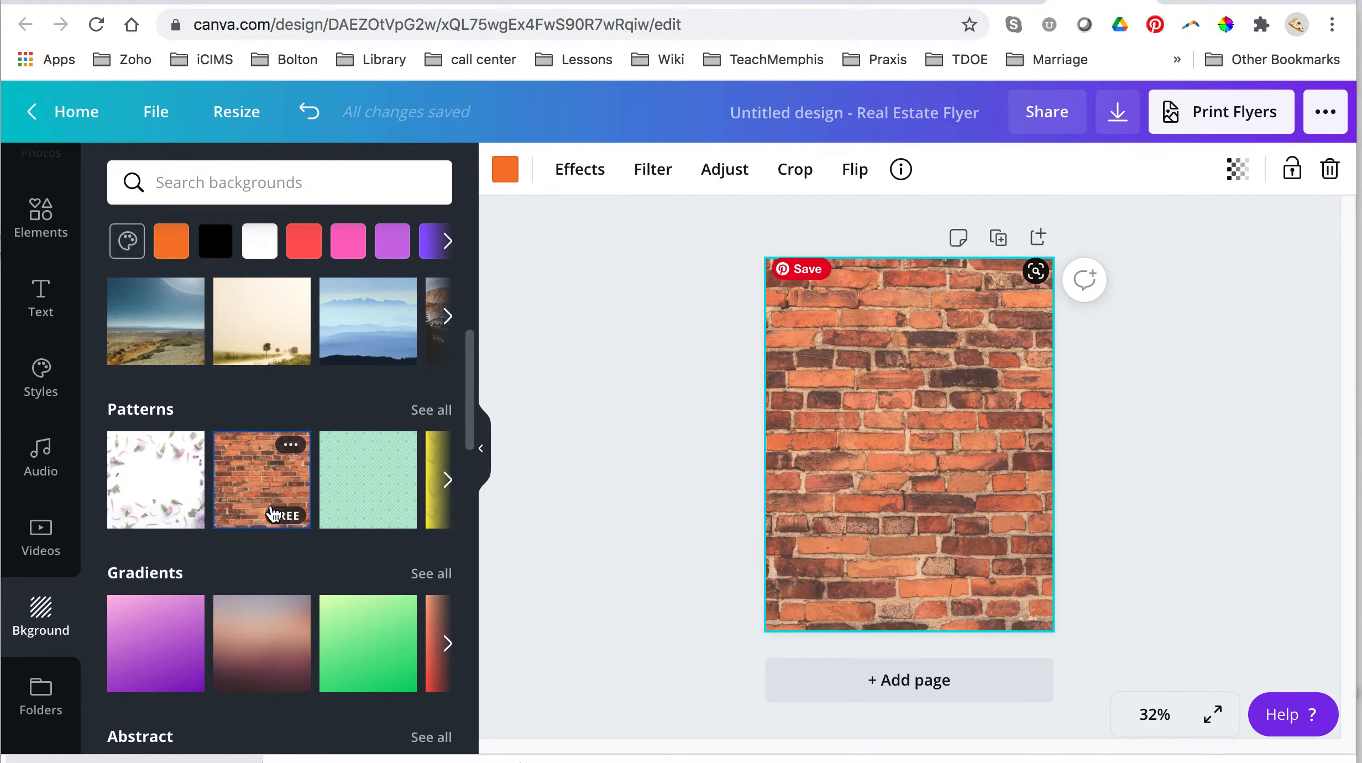
pyautogui.click(149, 486)
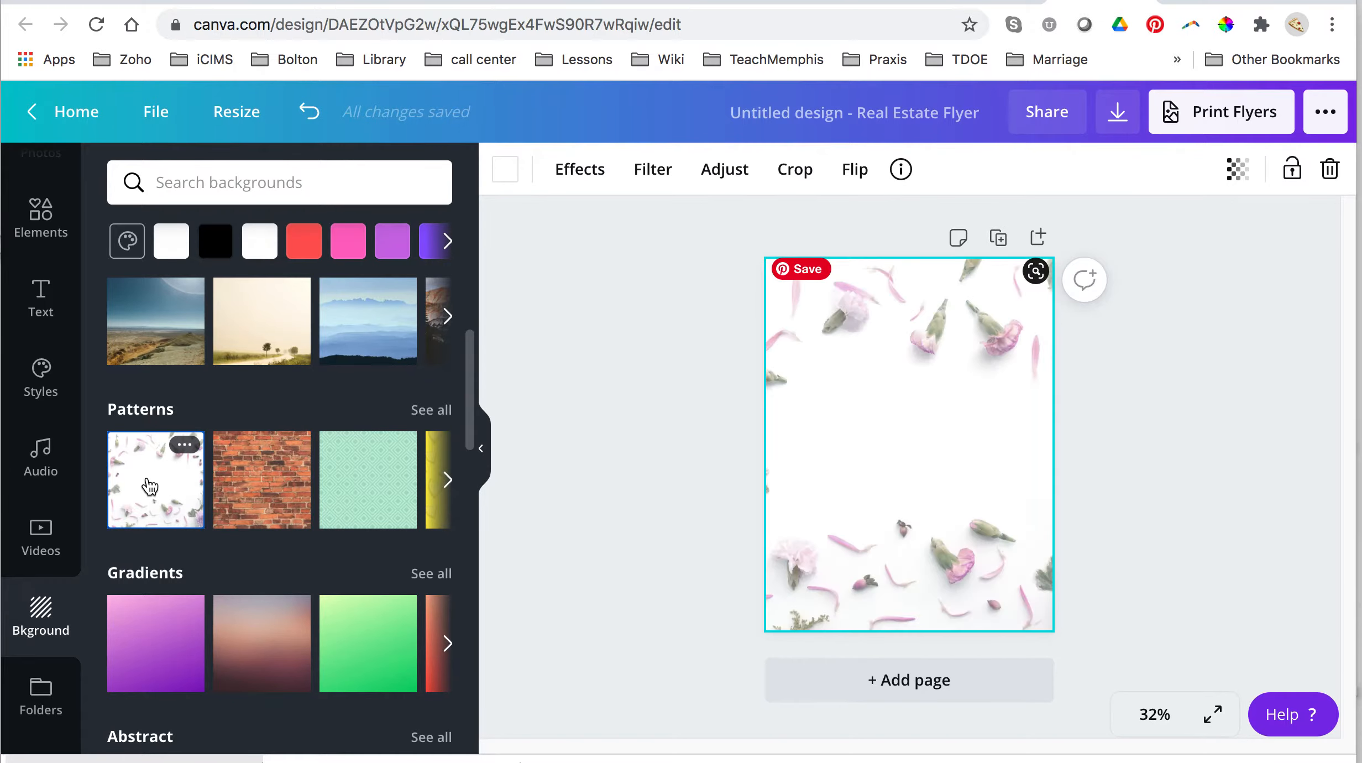
pyautogui.click(358, 517)
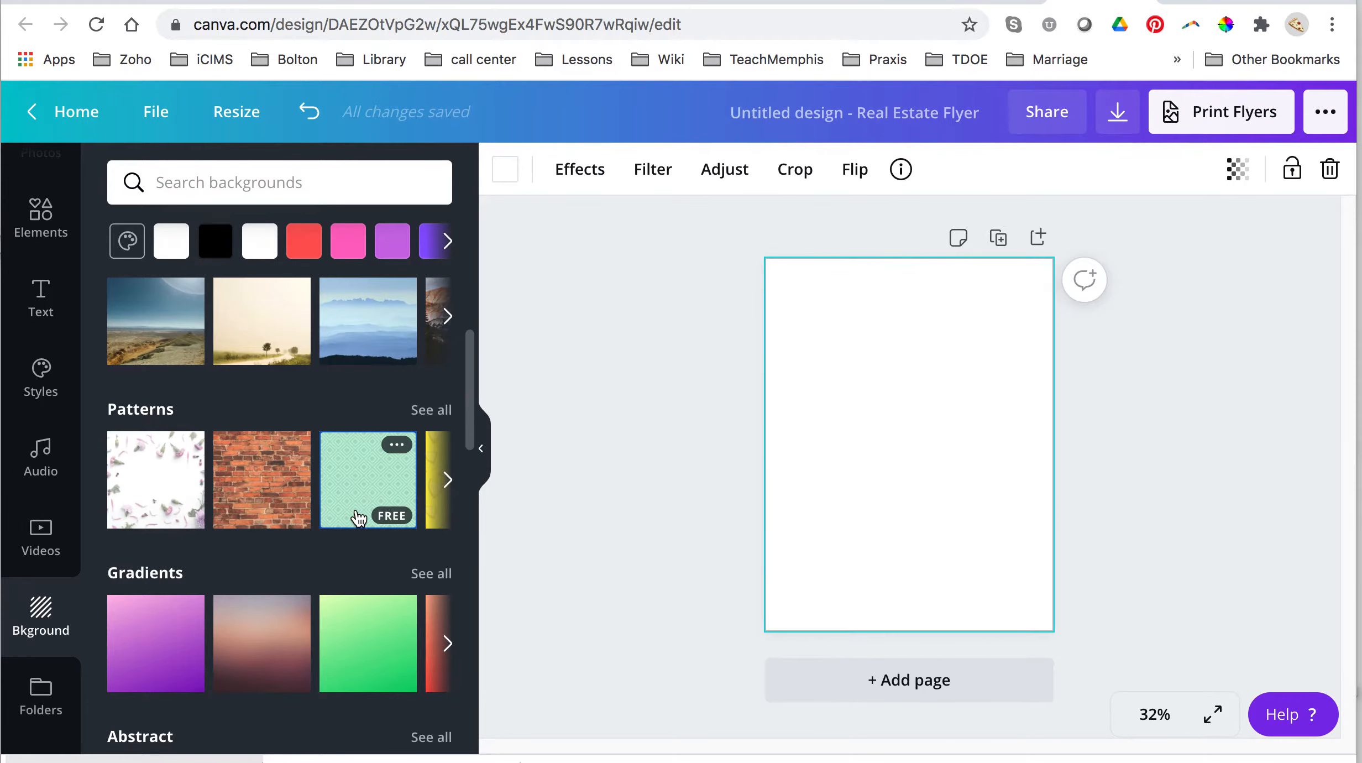
pyautogui.click(345, 651)
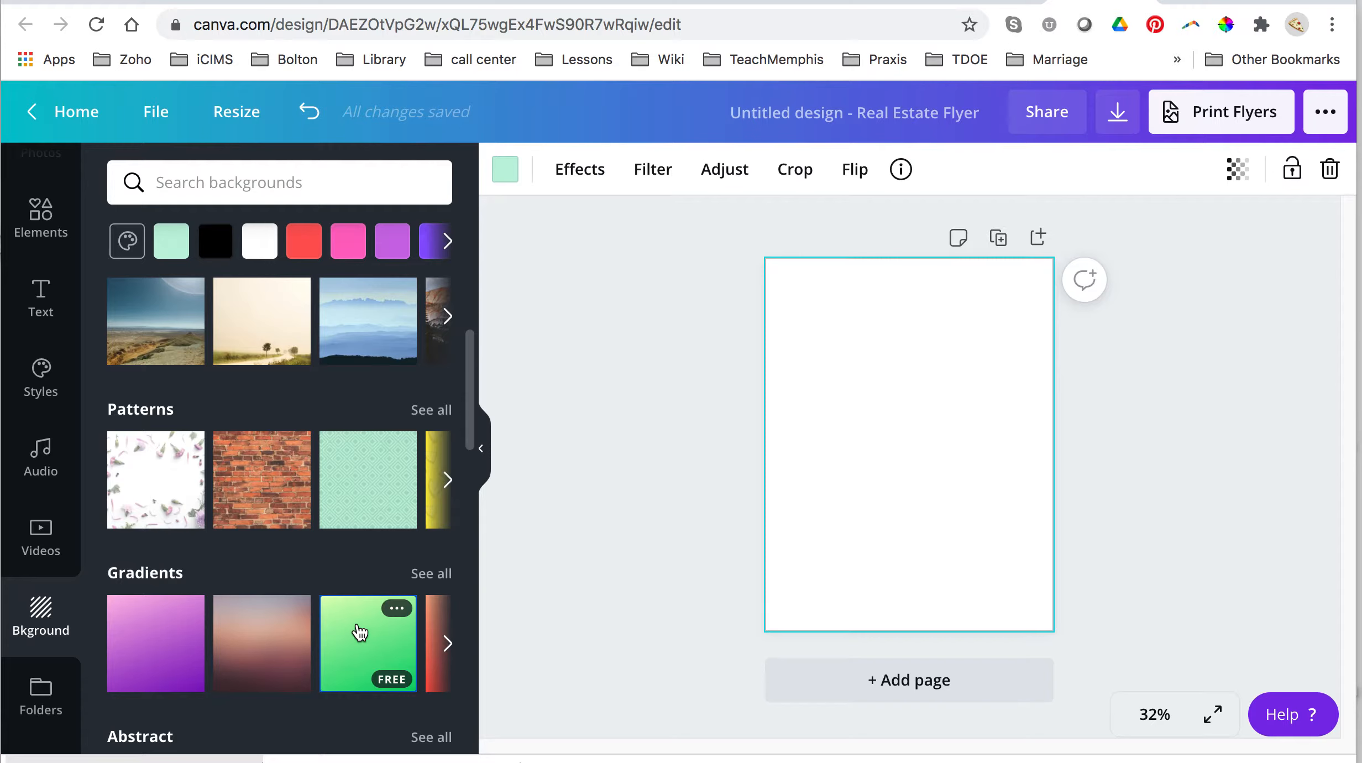
pyautogui.click(235, 656)
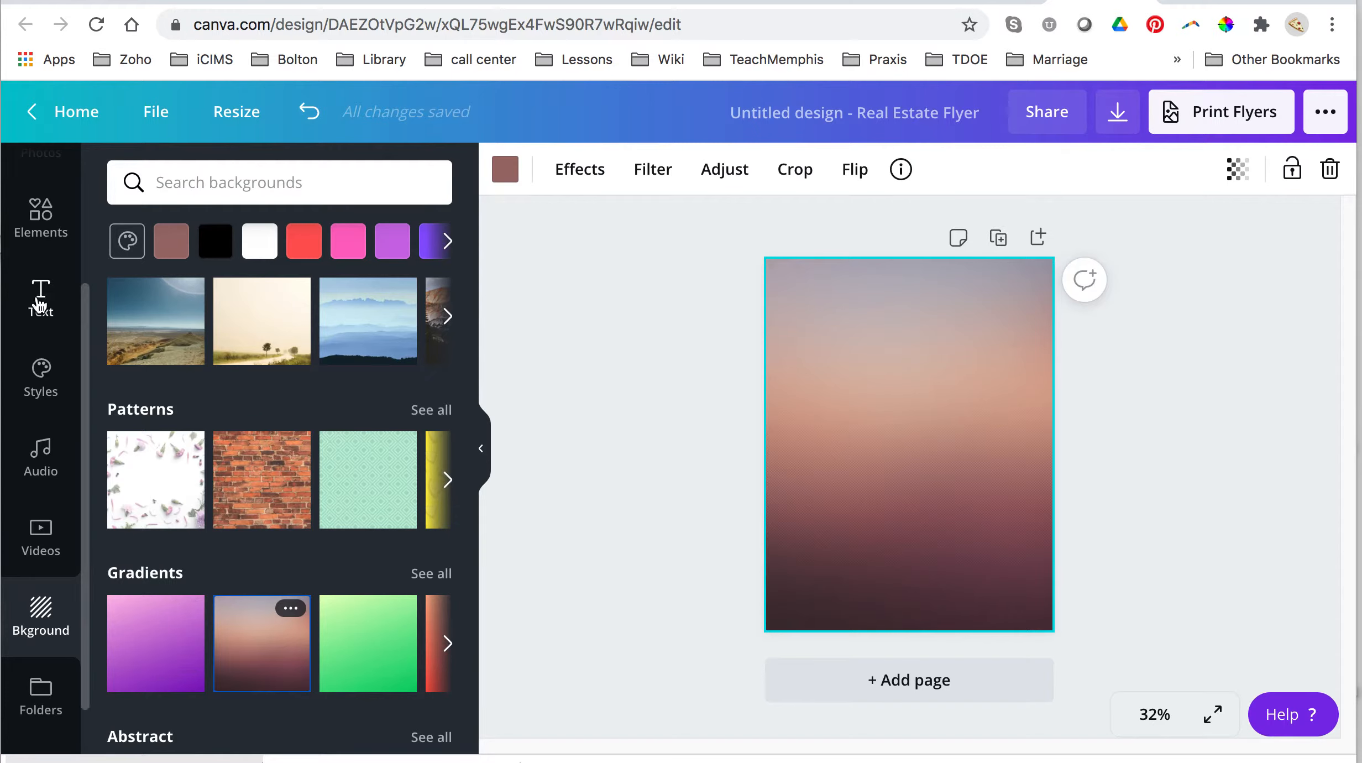
# Add a subheading near the top of the flyer and replace its text with the person's title and surname
pyautogui.click(40, 302)
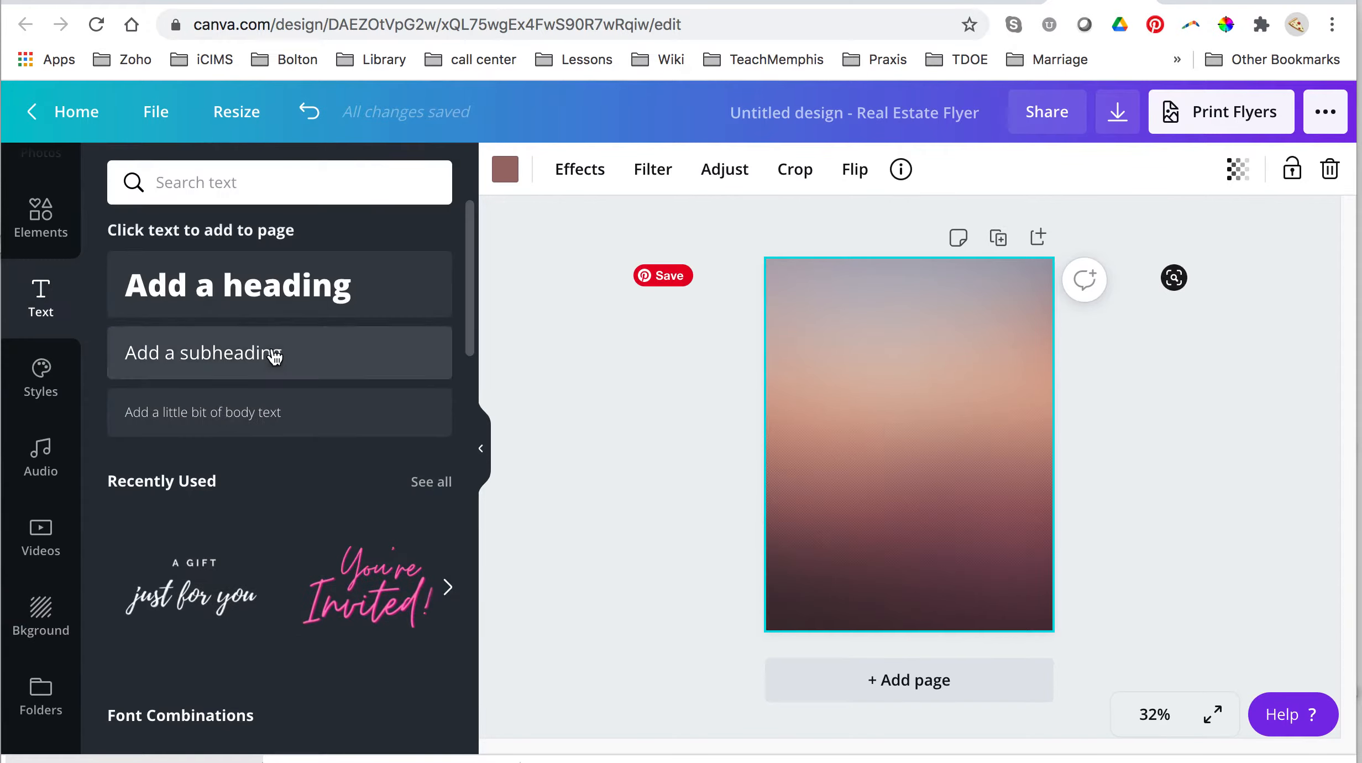
pyautogui.click(196, 353)
pyautogui.moveTo(926, 494); pyautogui.dragTo(913, 355)
pyautogui.write('M')
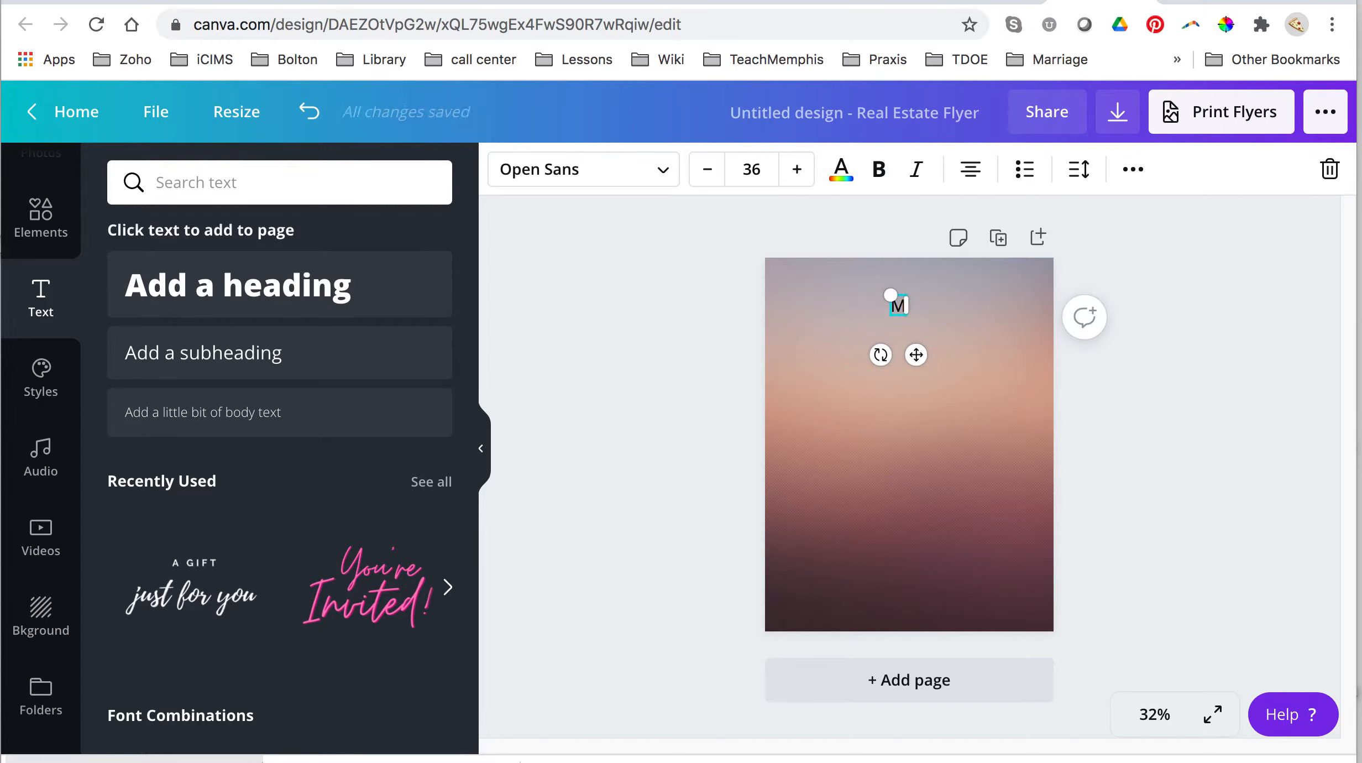
pyautogui.write('rs. Henry')
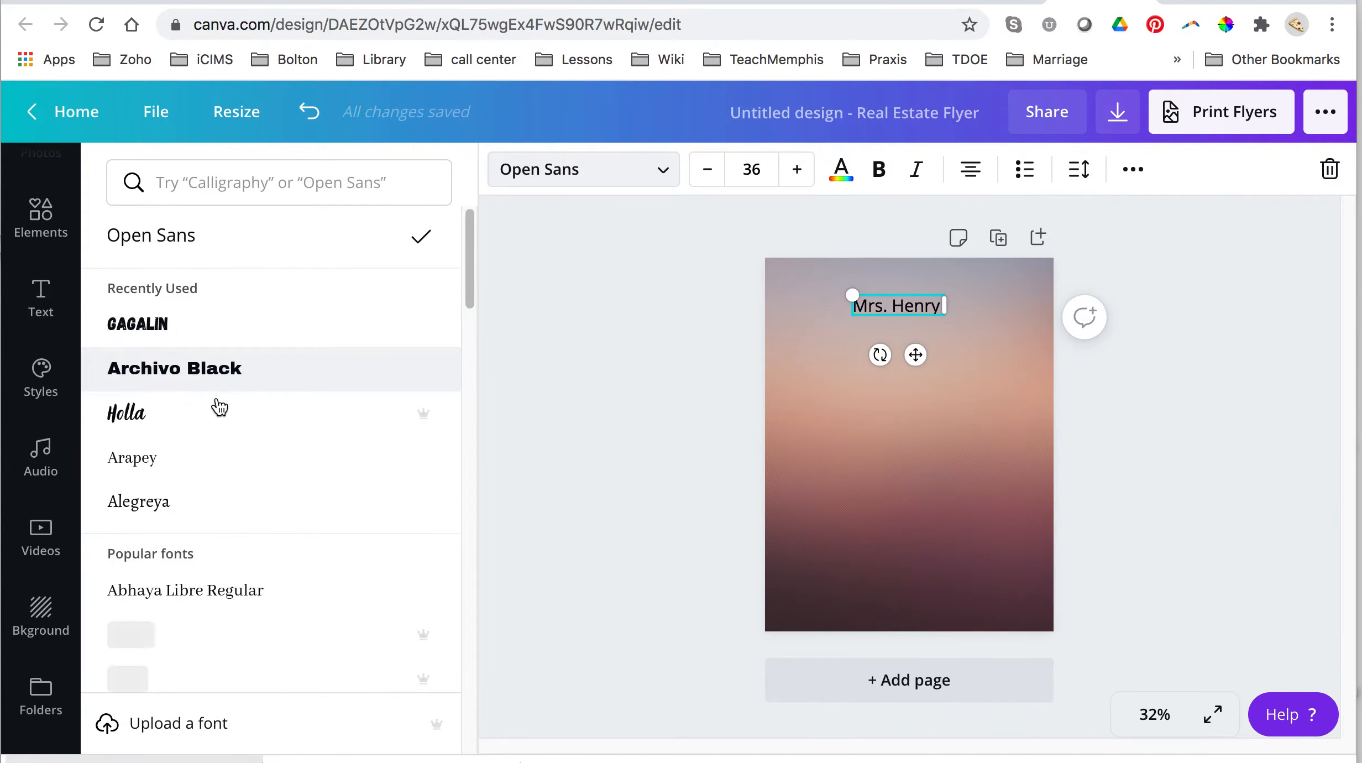
# Set the name text in the Holla font and deselect it
pyautogui.click(191, 411)
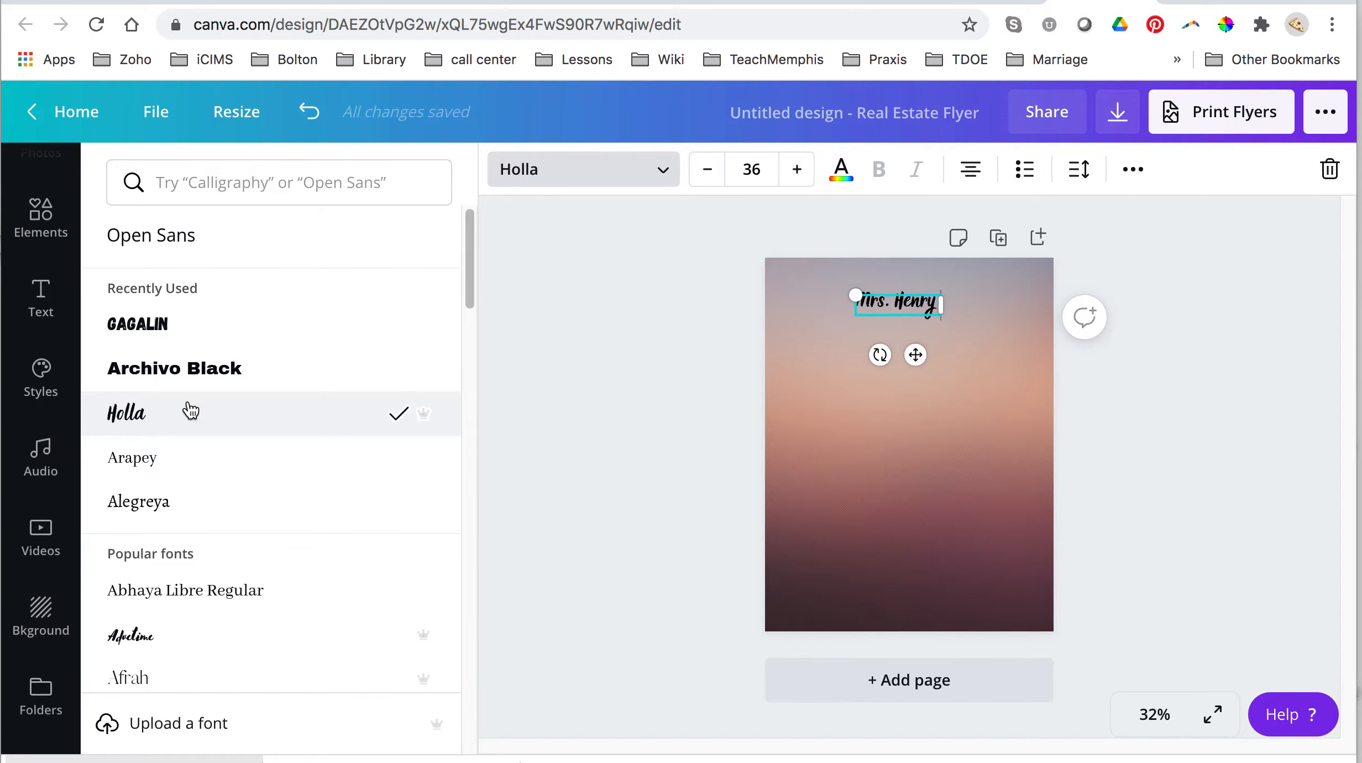
pyautogui.click(964, 407)
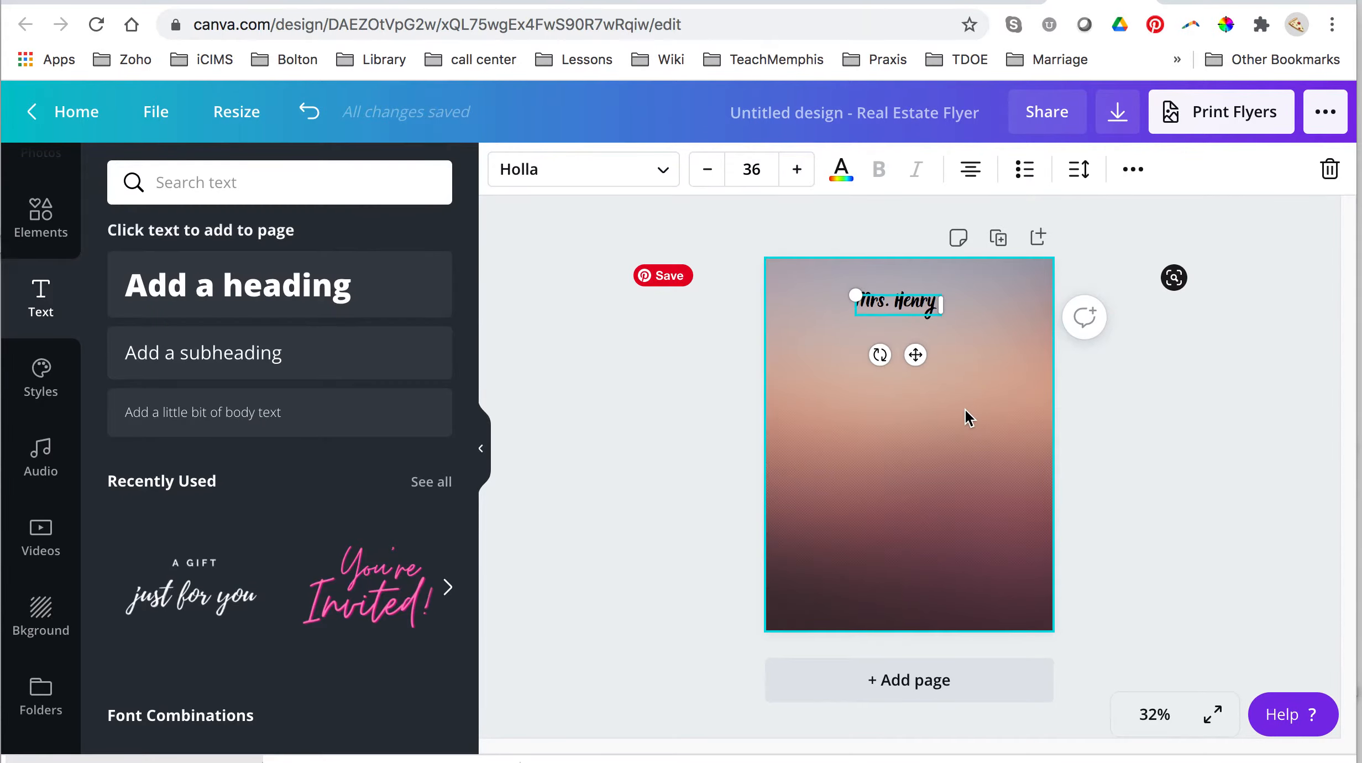
pyautogui.click(844, 413)
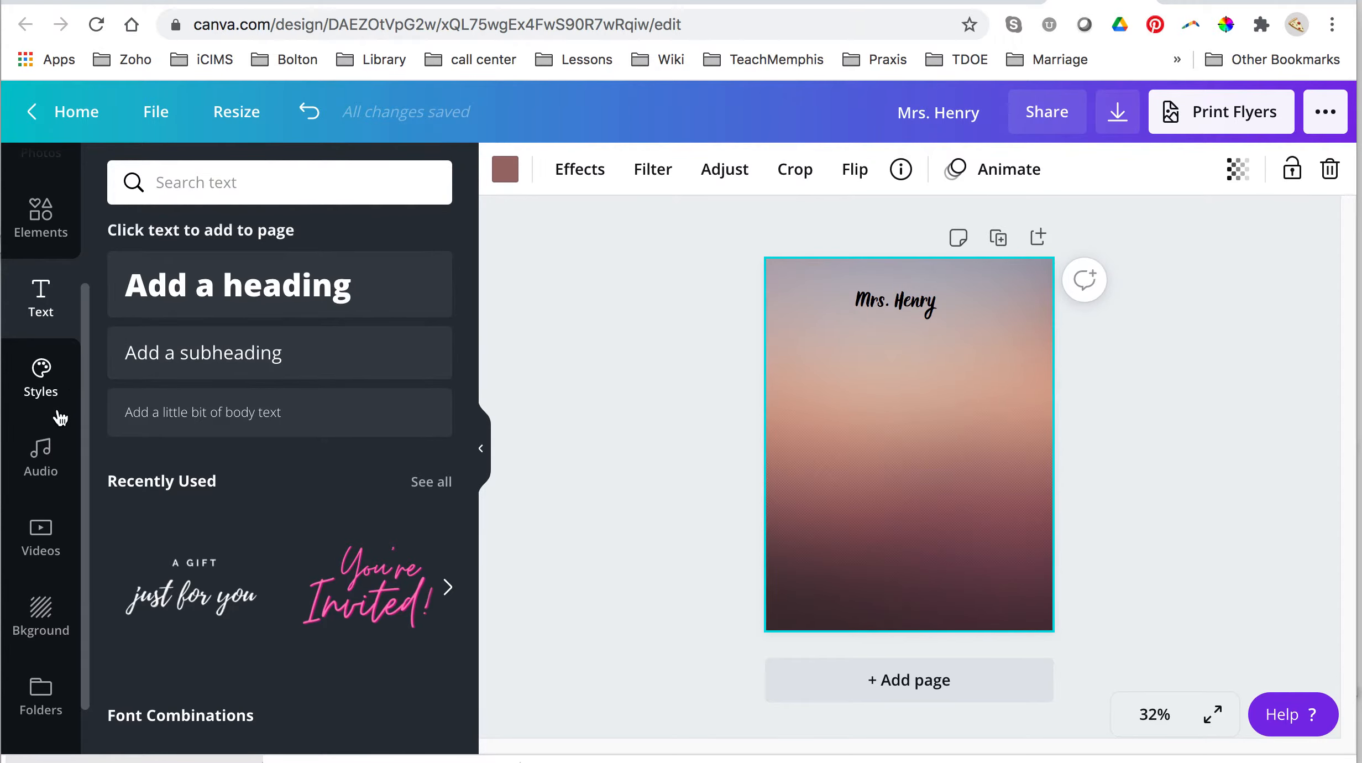
# Add a circular frame from the elements, shrink it, and place it at the flyer's left edge just below the name
pyautogui.scroll(4, 49, 333)
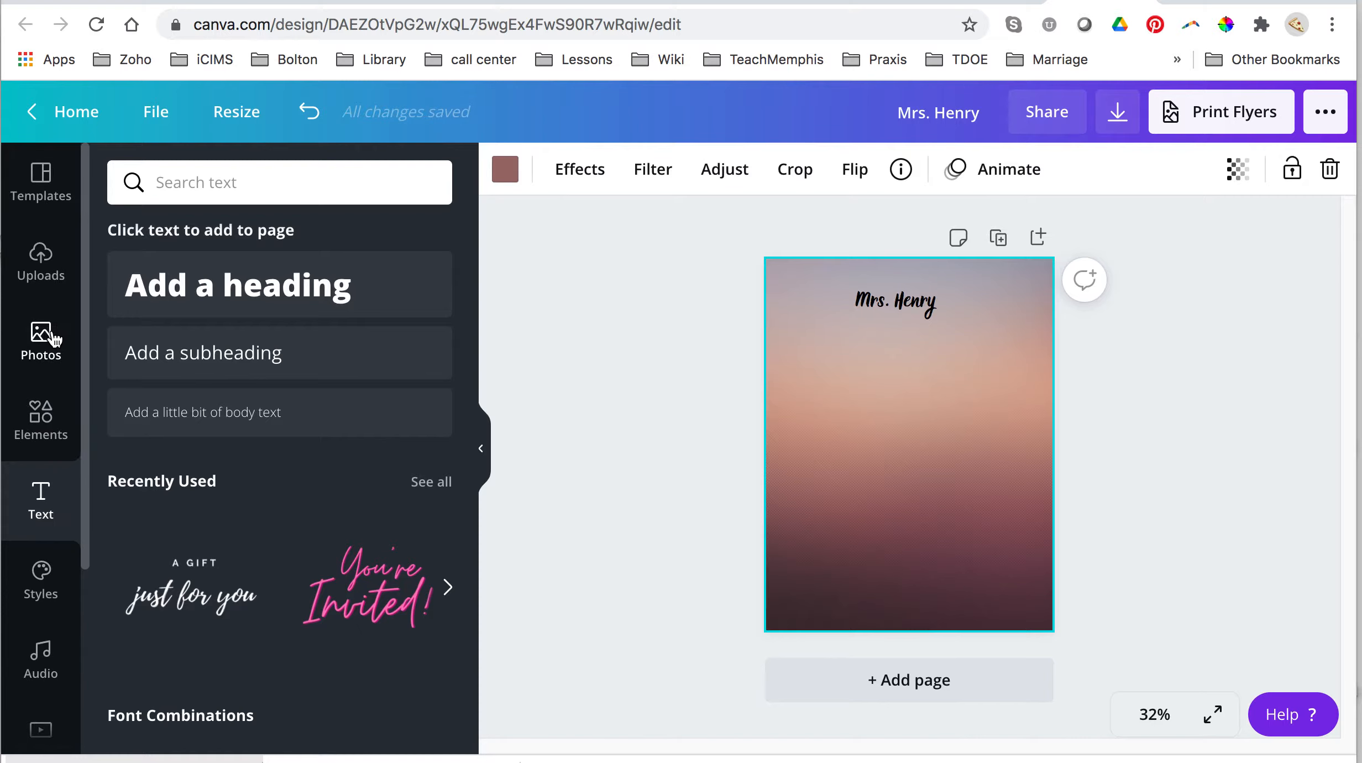
pyautogui.click(41, 423)
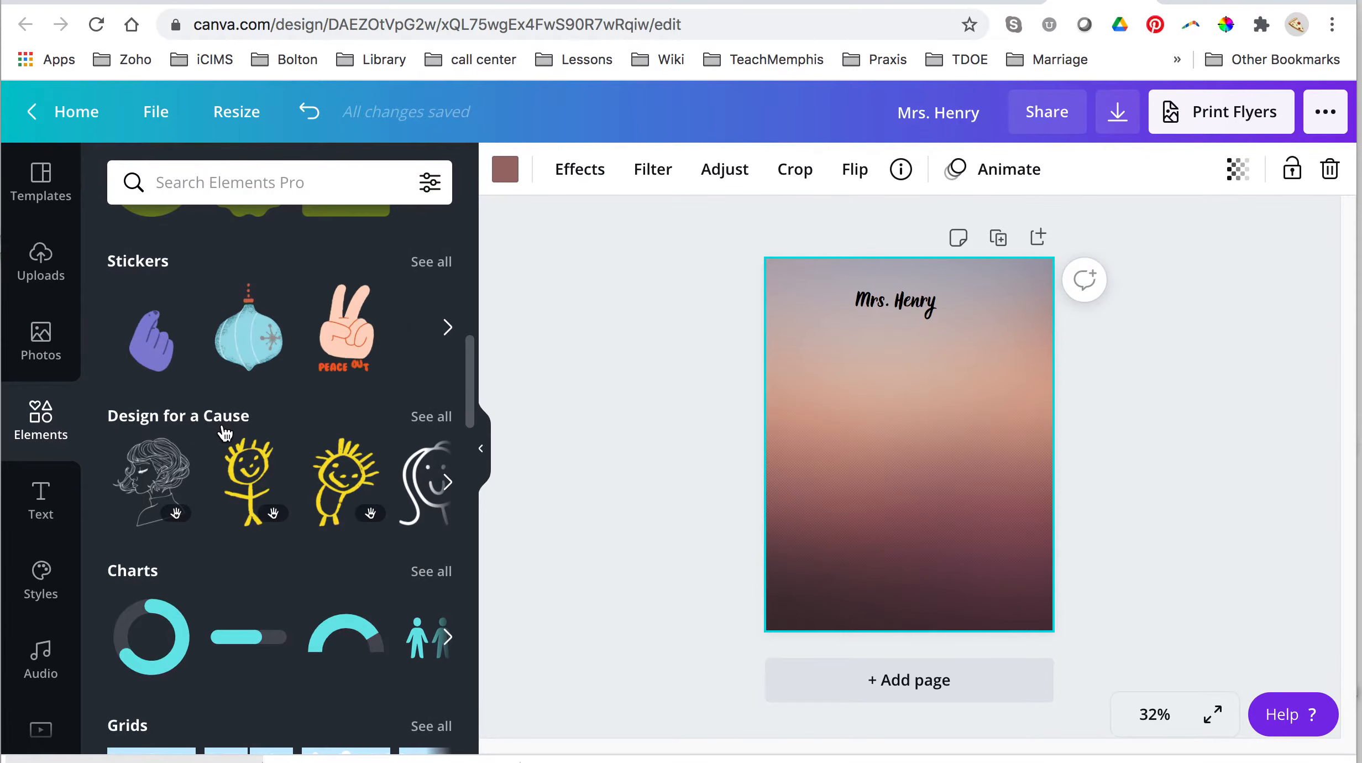
pyautogui.scroll(5, 243, 436)
pyautogui.scroll(3, 244, 436)
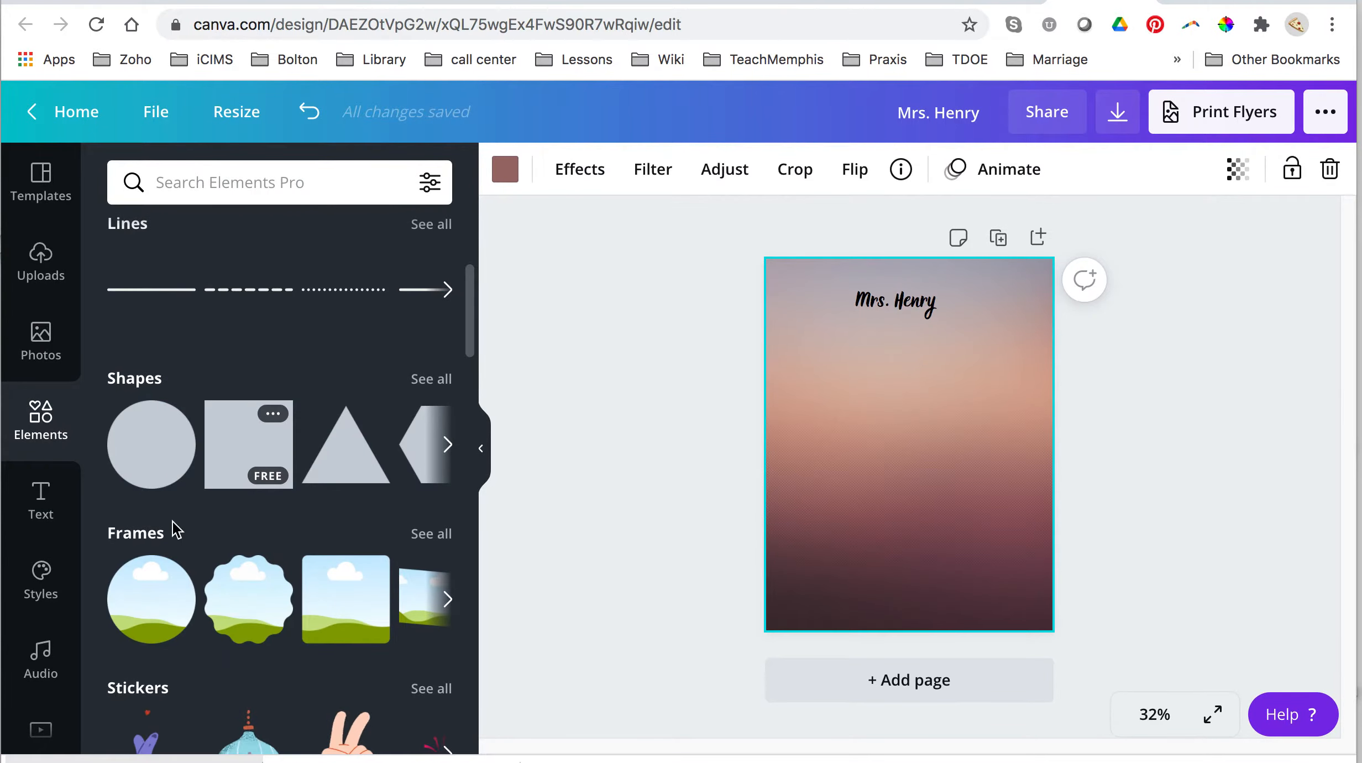
pyautogui.click(161, 597)
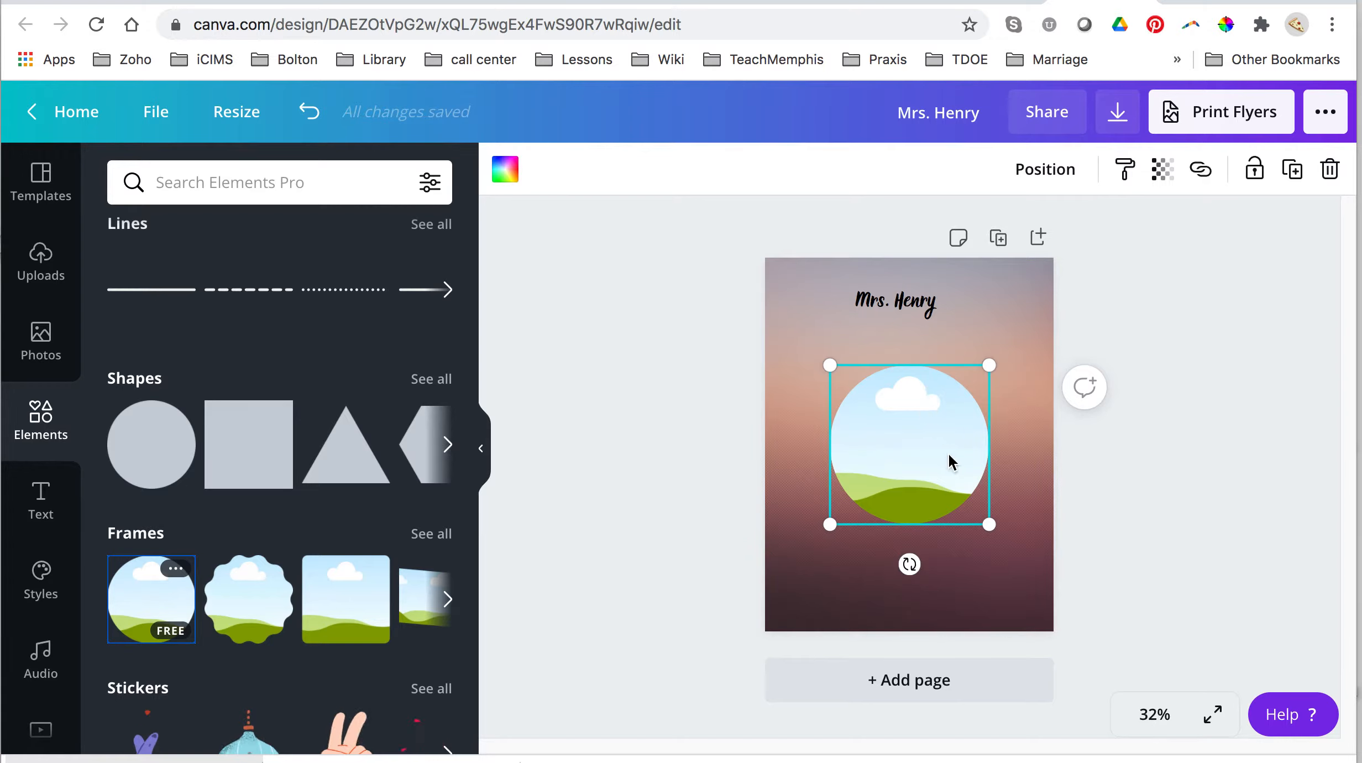
pyautogui.moveTo(902, 443); pyautogui.dragTo(848, 398)
pyautogui.moveTo(937, 469); pyautogui.dragTo(871, 369)
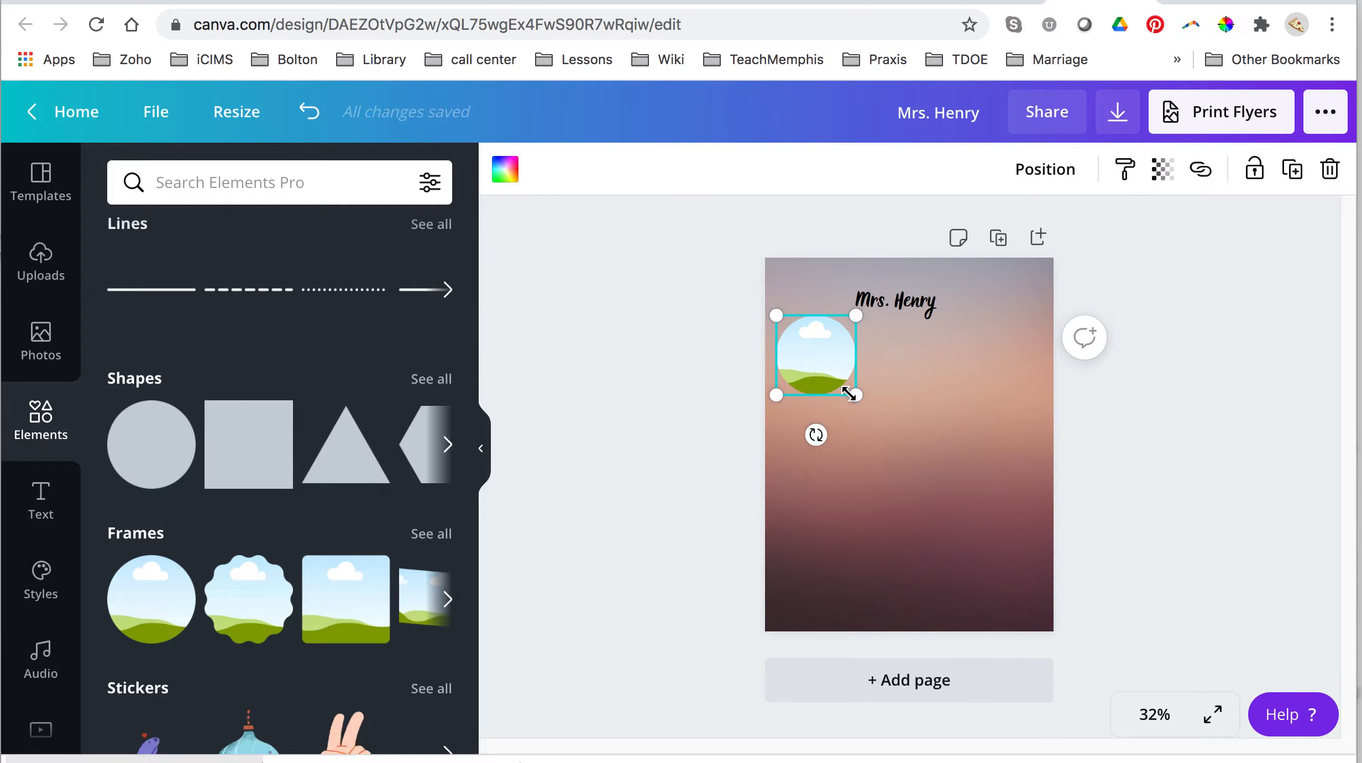
pyautogui.moveTo(849, 393); pyautogui.dragTo(837, 355)
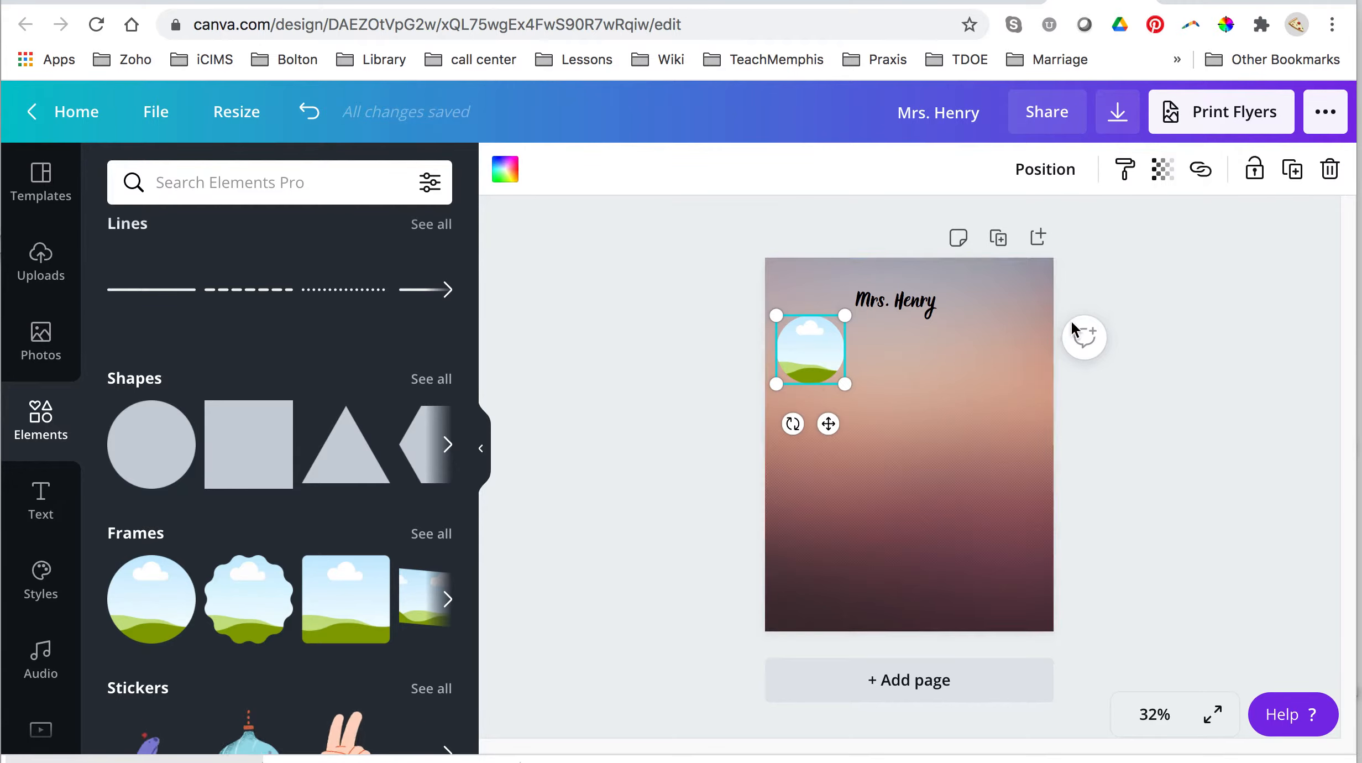
# Duplicate the circular frame twice and stack the copies beneath it to form an aligned left column of three
pyautogui.click(1292, 176)
pyautogui.moveTo(841, 431); pyautogui.dragTo(835, 500)
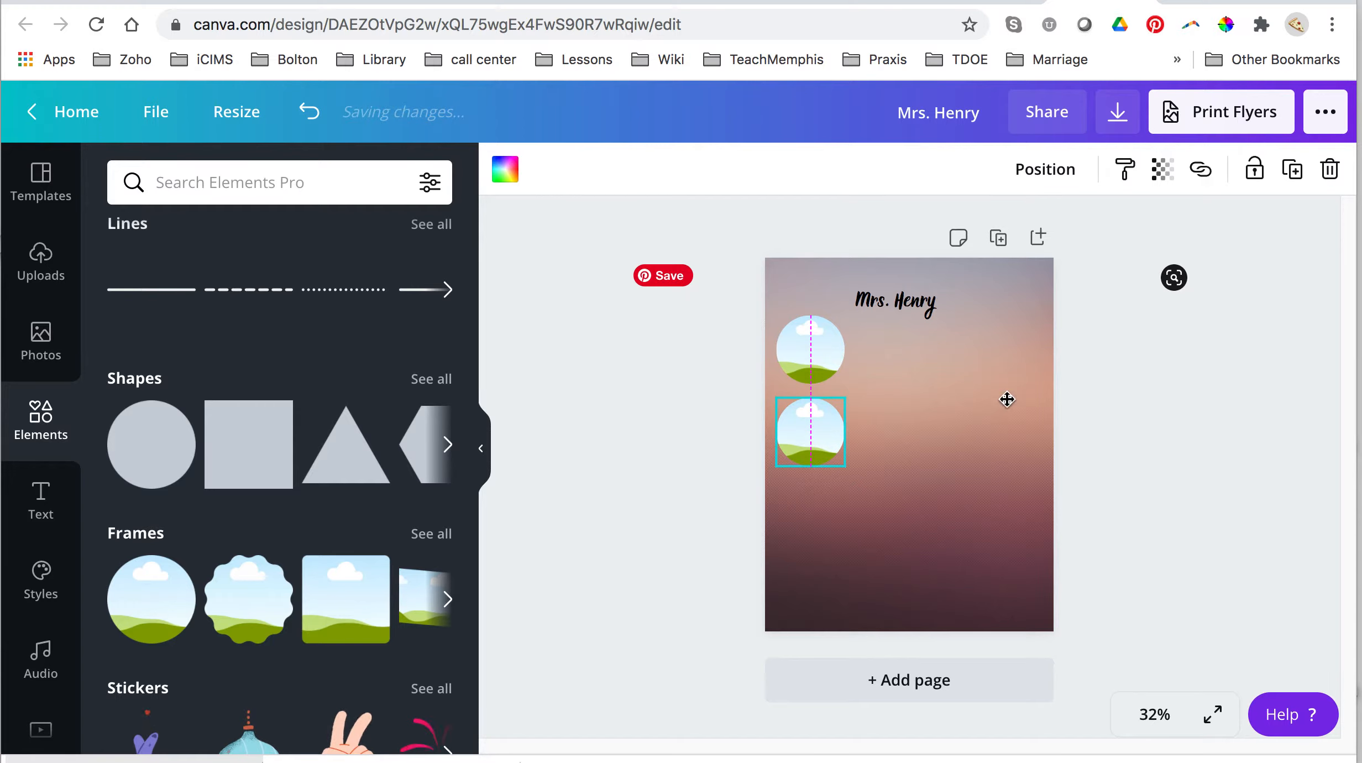
pyautogui.click(1293, 171)
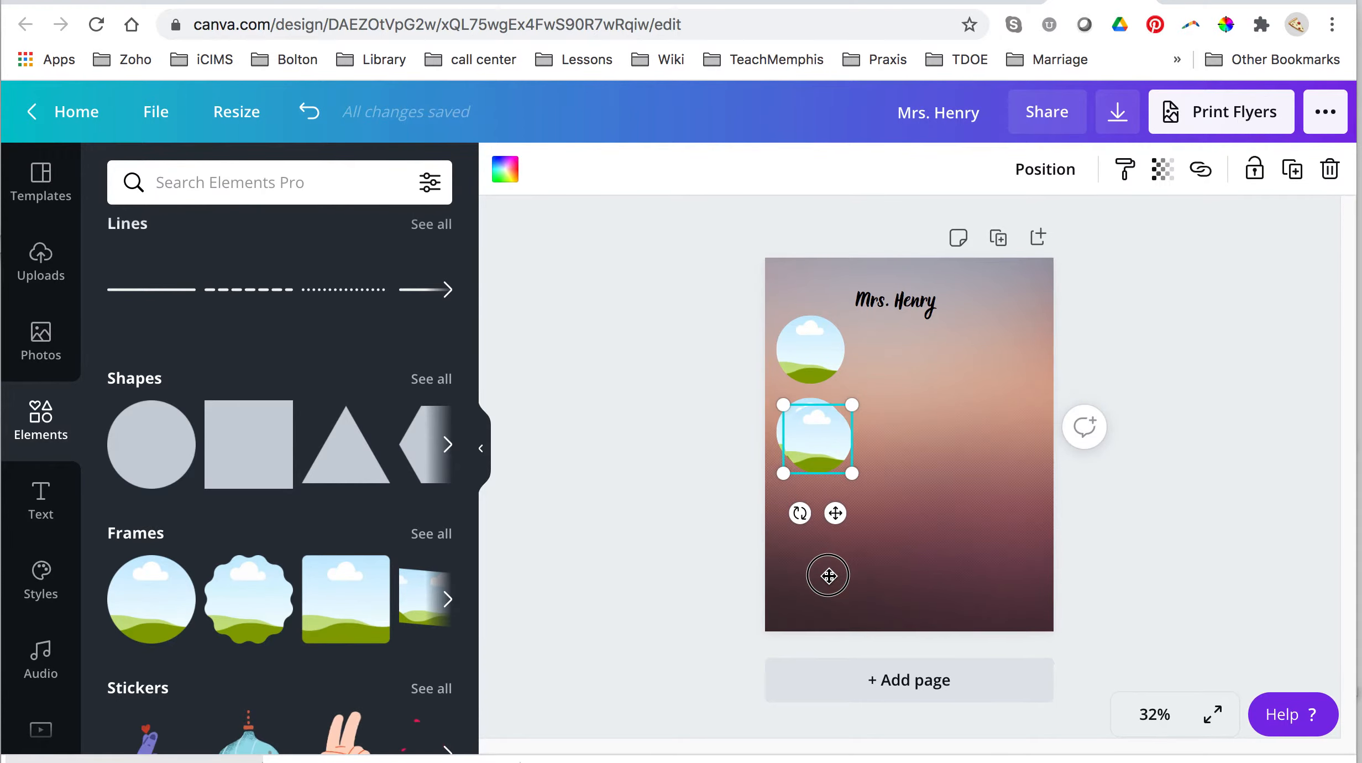
pyautogui.moveTo(835, 512); pyautogui.dragTo(826, 596)
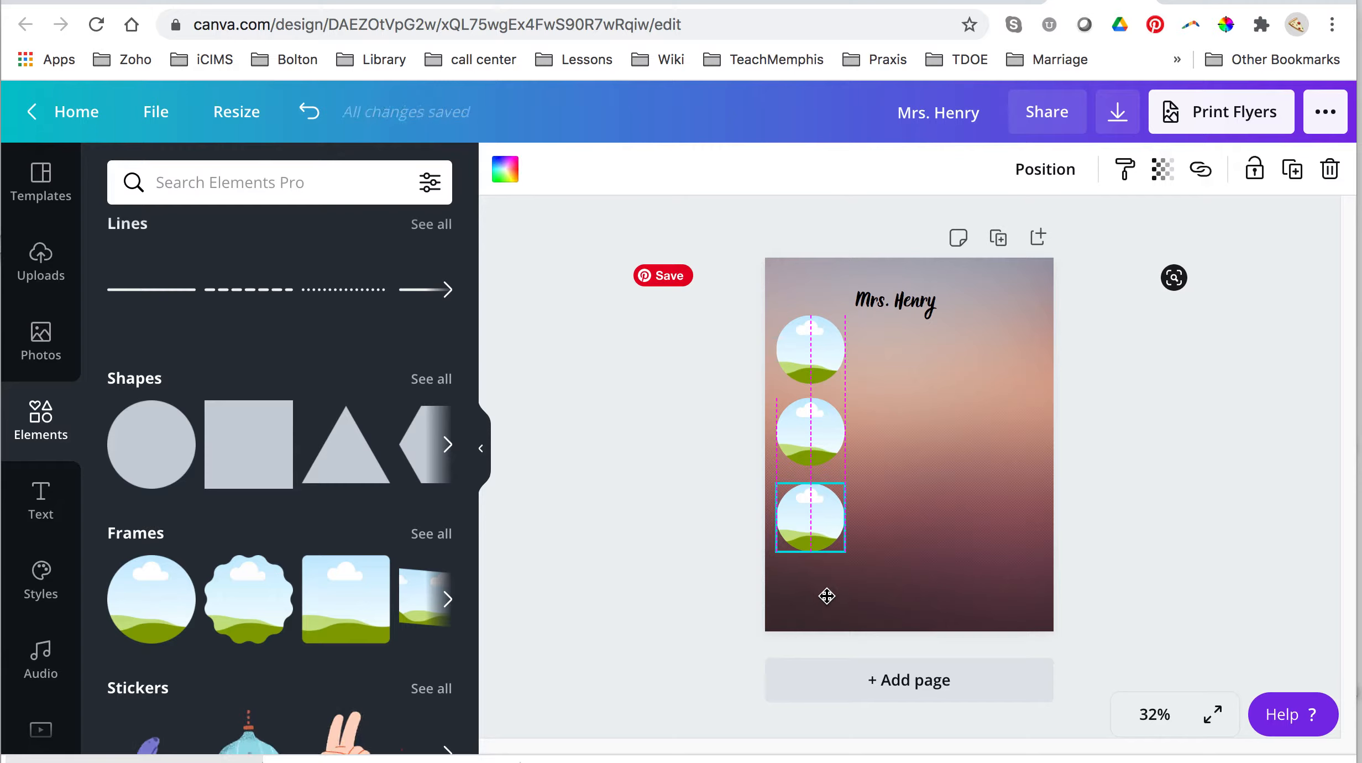
# Duplicate the circular frame three more times and align the copies in a matching column along the flyer's right edge
pyautogui.click(1292, 171)
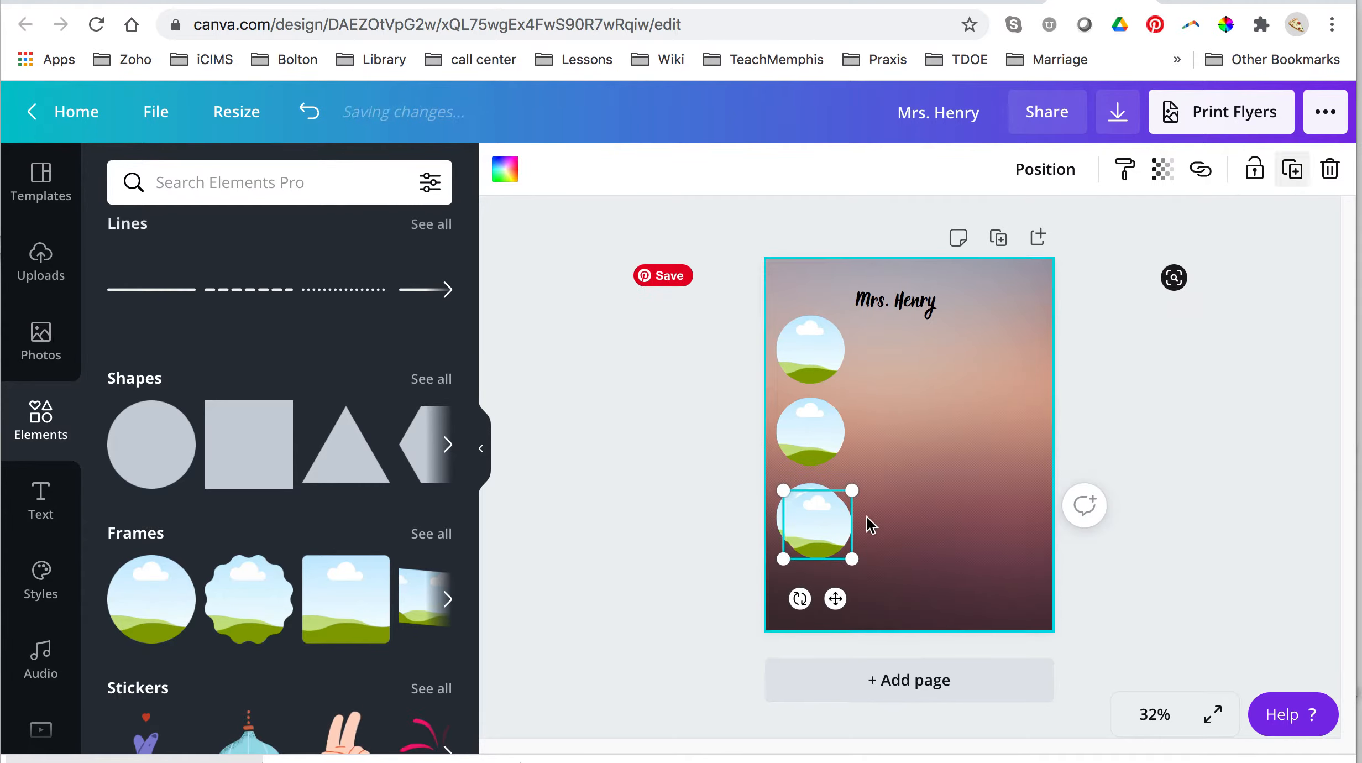
pyautogui.moveTo(836, 595); pyautogui.dragTo(1024, 514)
pyautogui.click(1292, 173)
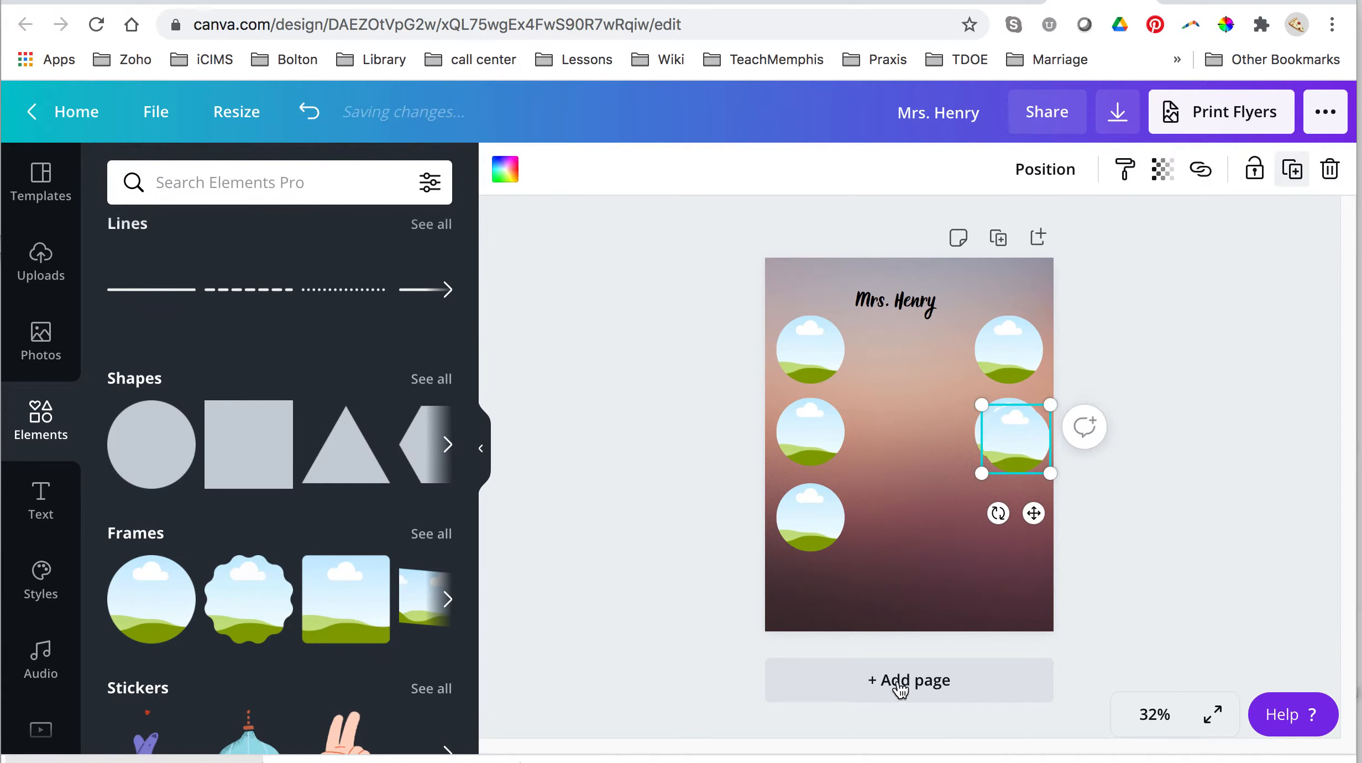
pyautogui.moveTo(1033, 513); pyautogui.dragTo(1027, 595)
pyautogui.moveTo(999, 465); pyautogui.dragTo(999, 465)
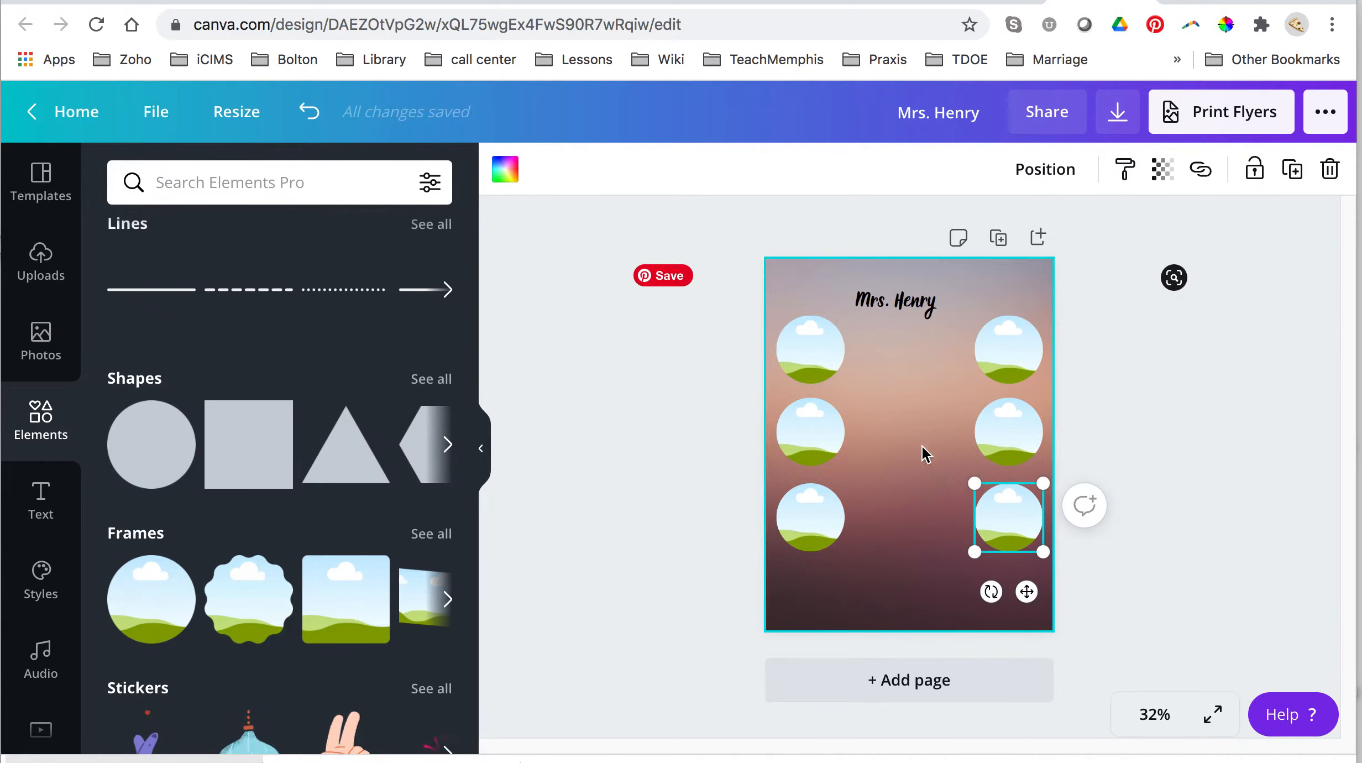
# Add a square frame in the centre of the flyer and send it to the back, behind the circular frames
pyautogui.click(332, 599)
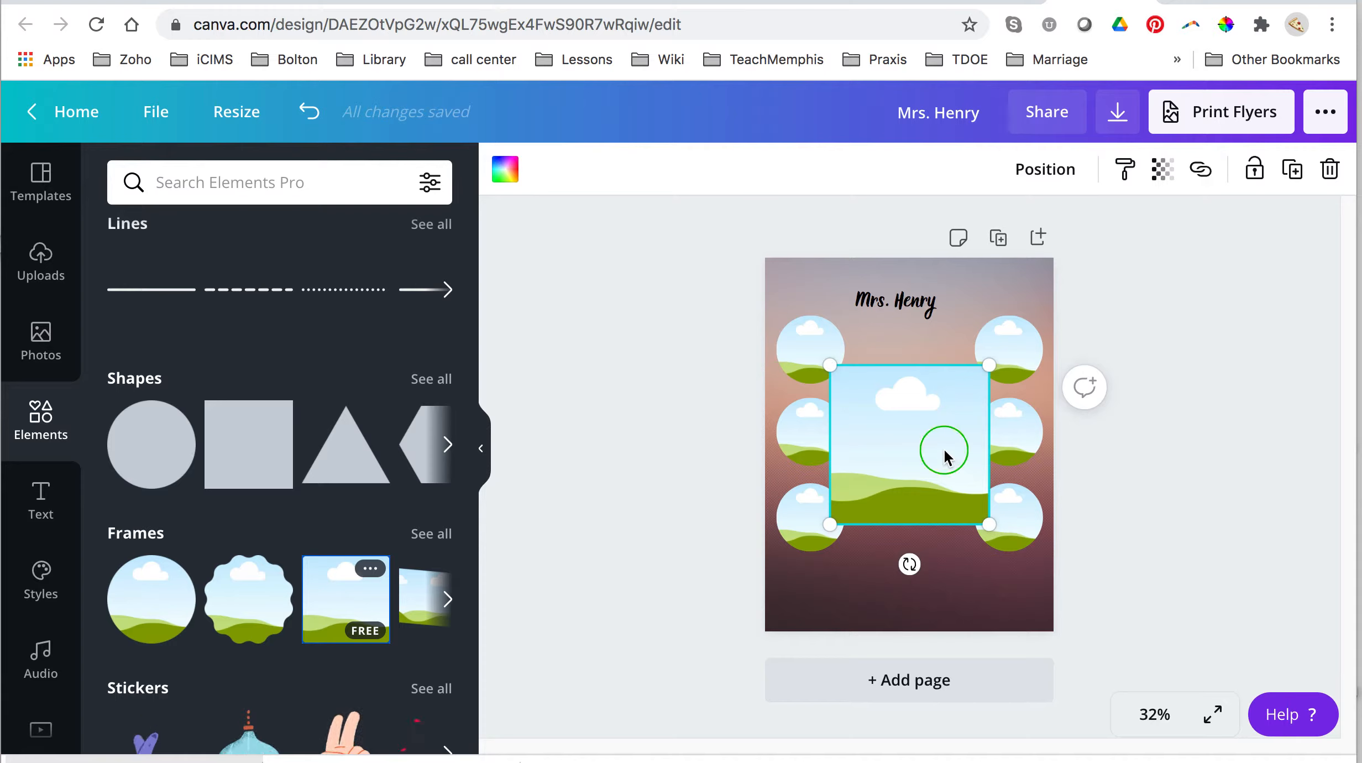
pyautogui.rightClick(944, 448)
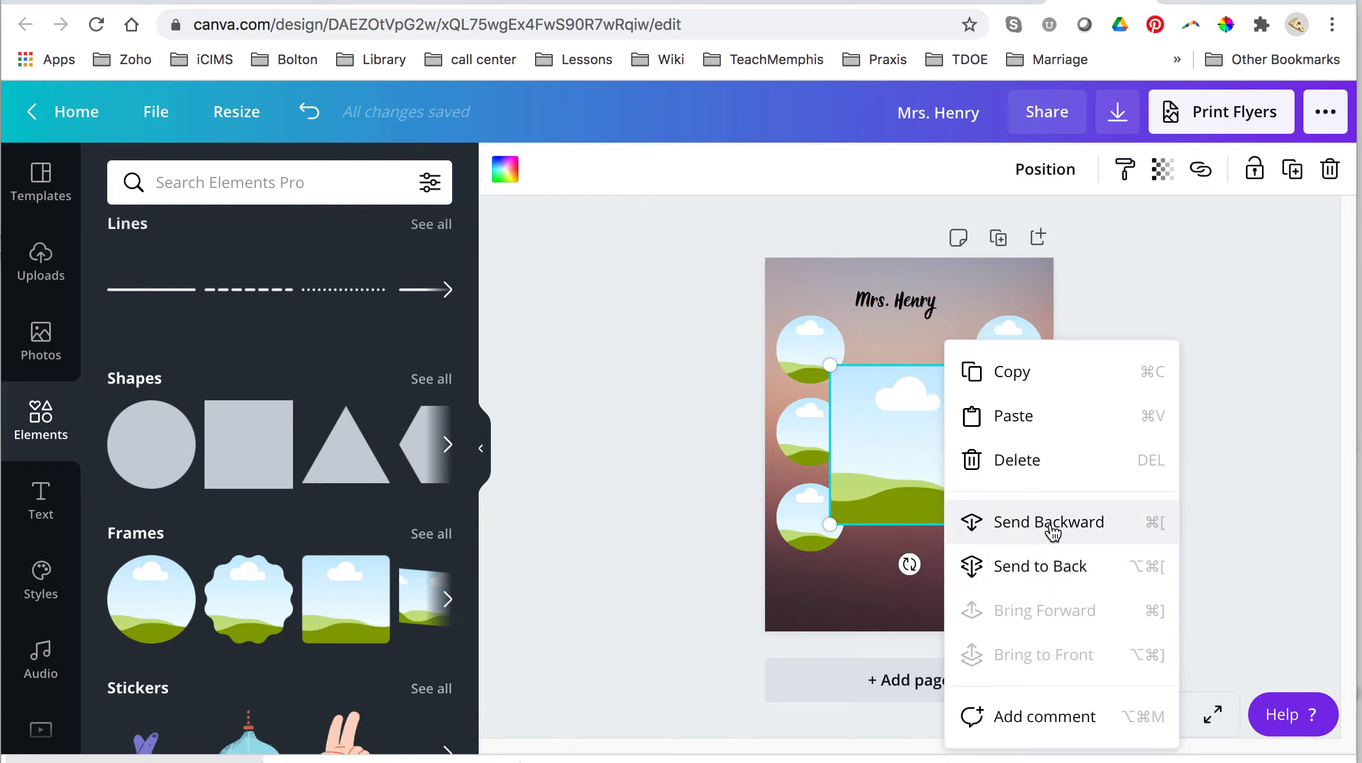
pyautogui.click(1023, 523)
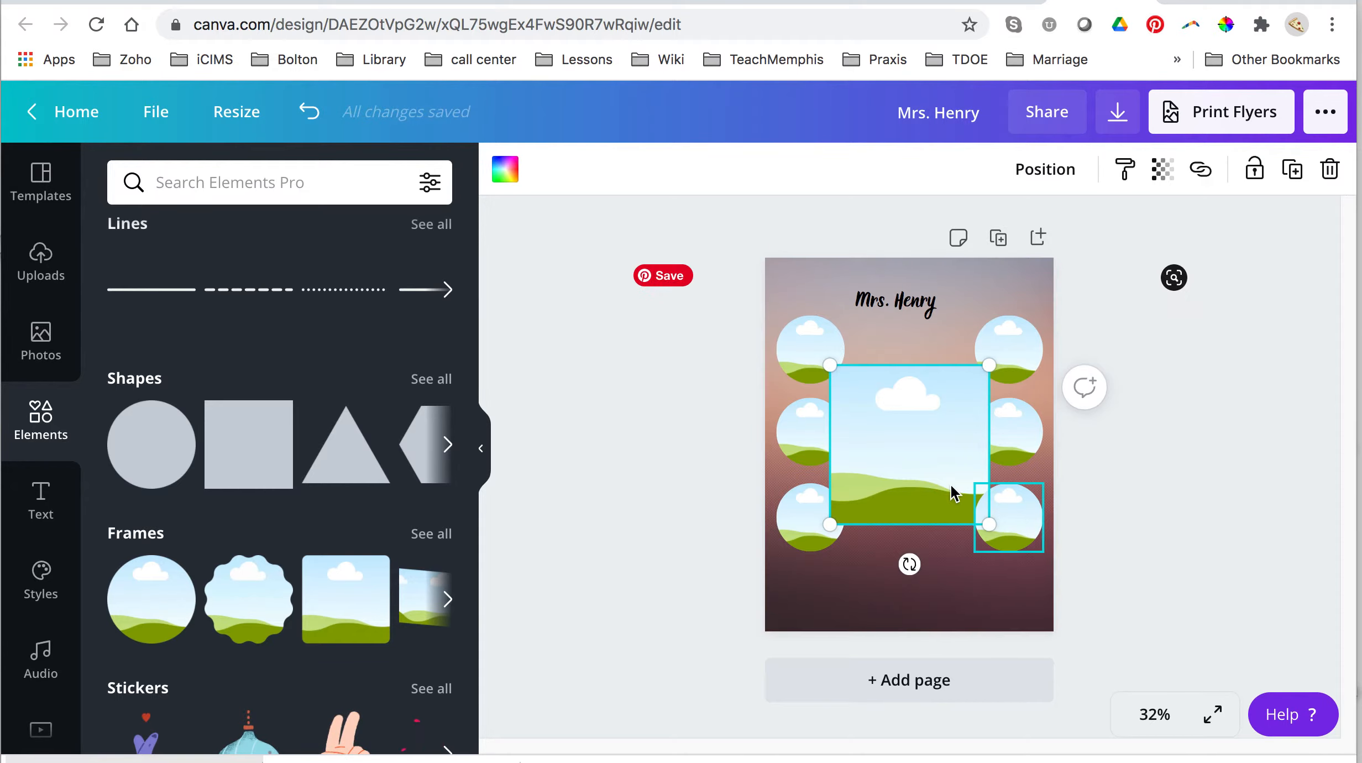
pyautogui.rightClick(913, 467)
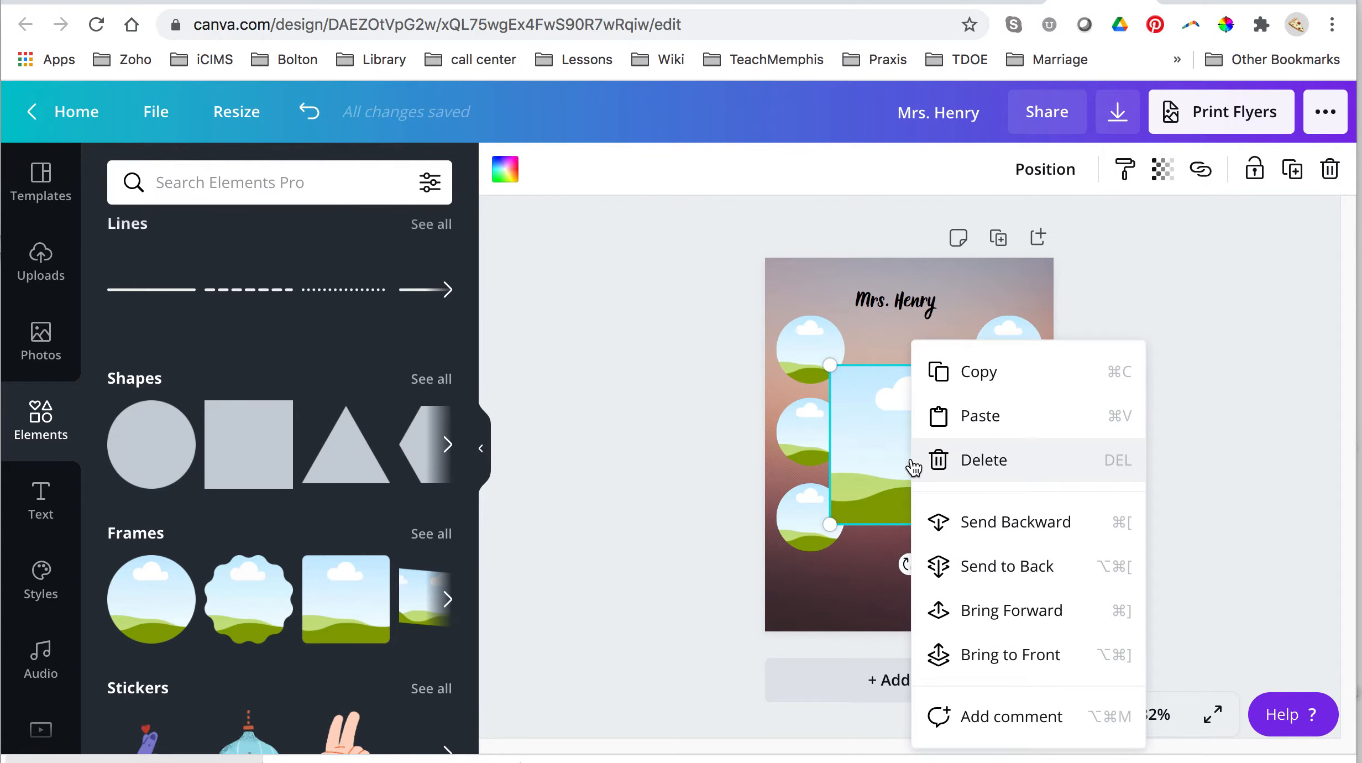
pyautogui.click(998, 566)
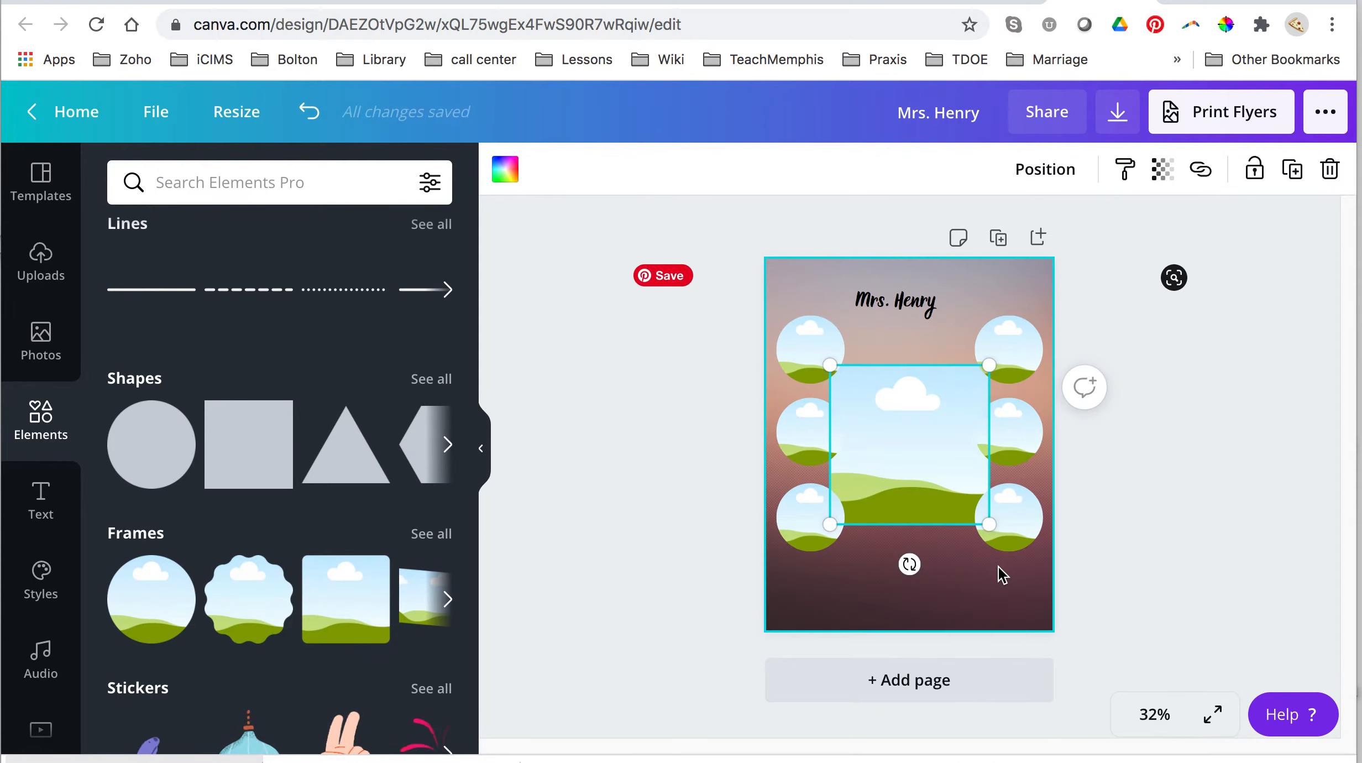
pyautogui.rightClick(904, 463)
pyautogui.click(821, 569)
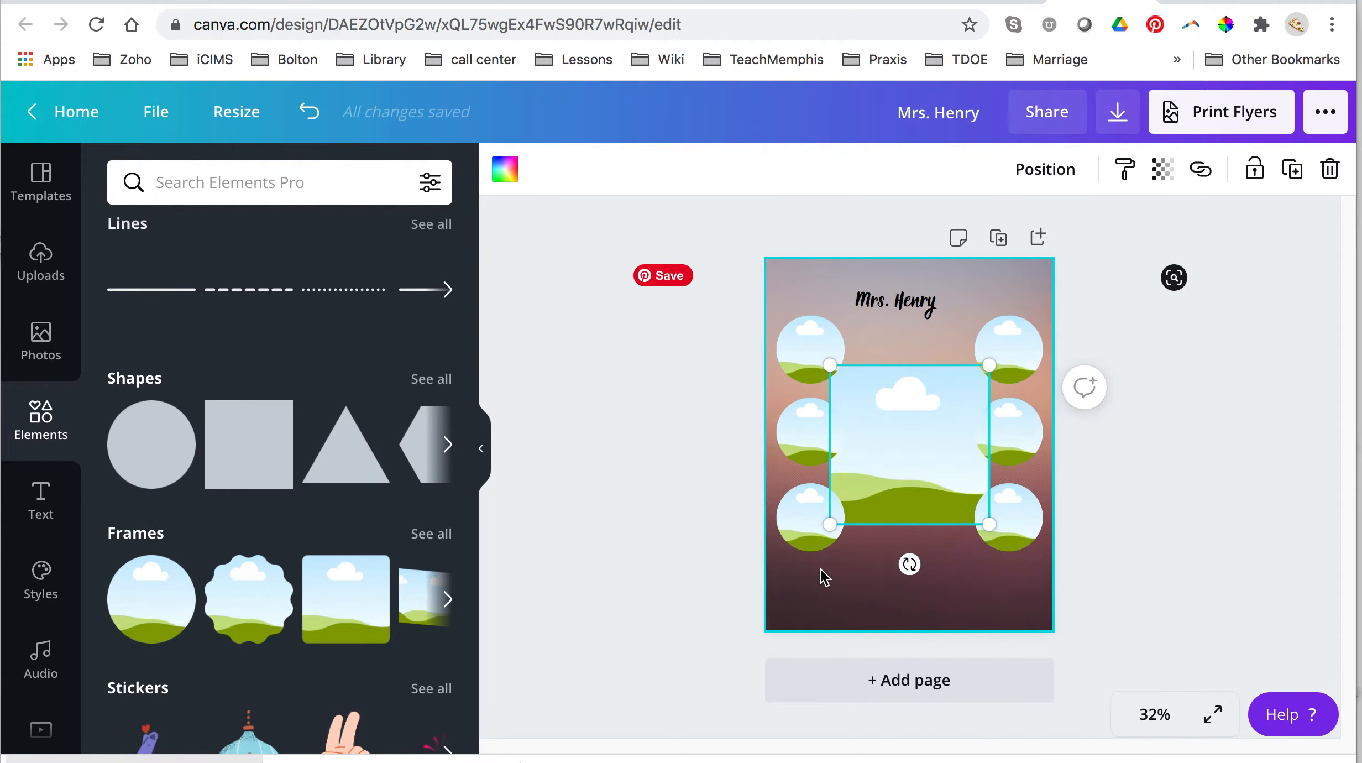
pyautogui.click(820, 570)
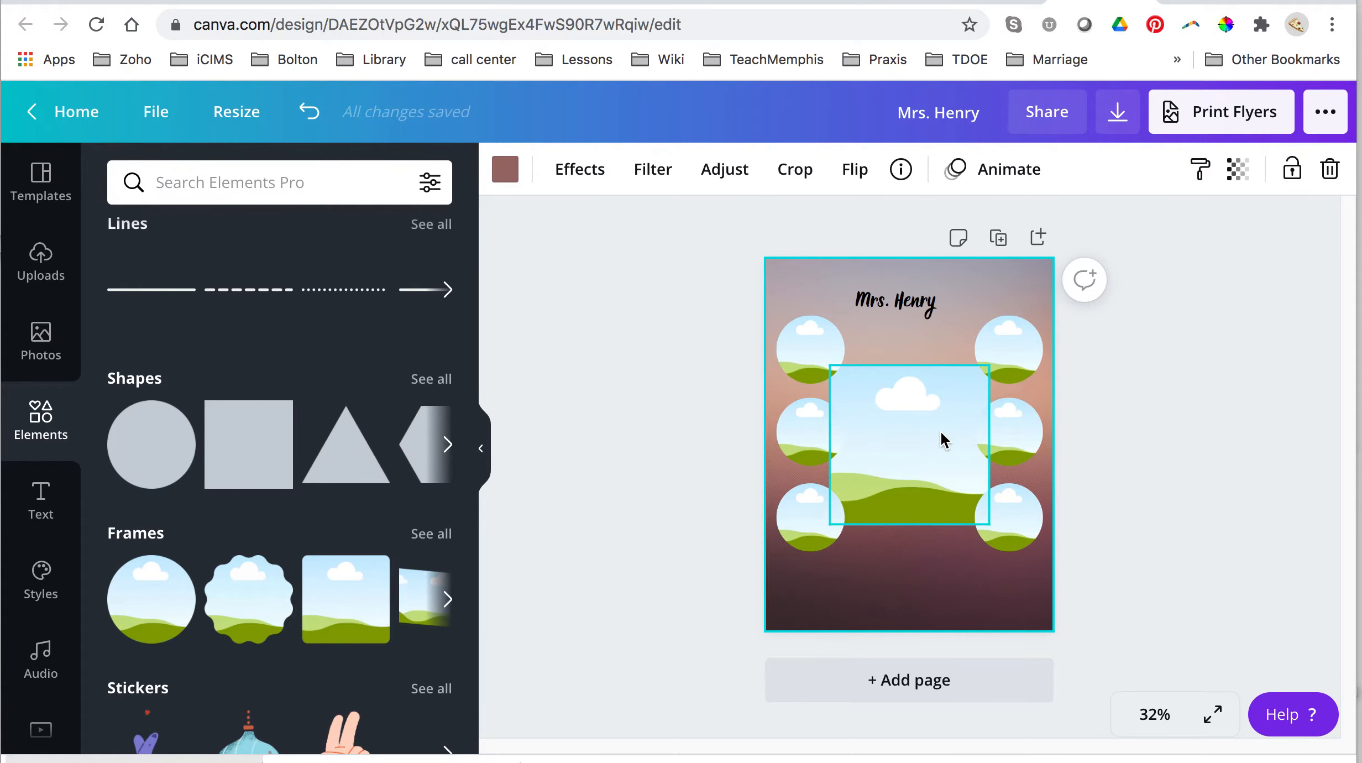
# Fill the central square frame with the uploaded portrait photo against a blue backdrop, and move the frame up slightly
pyautogui.click(26, 277)
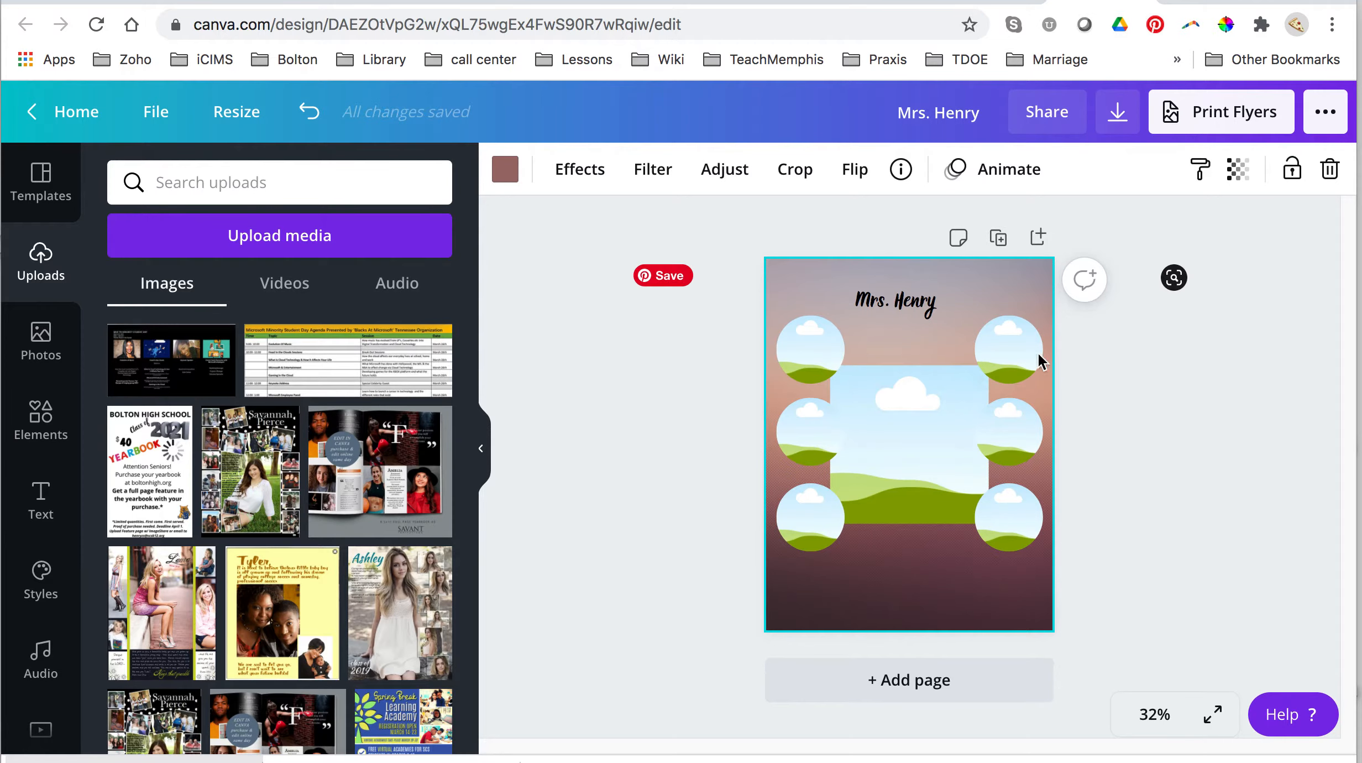
pyautogui.scroll(-5, 282, 524)
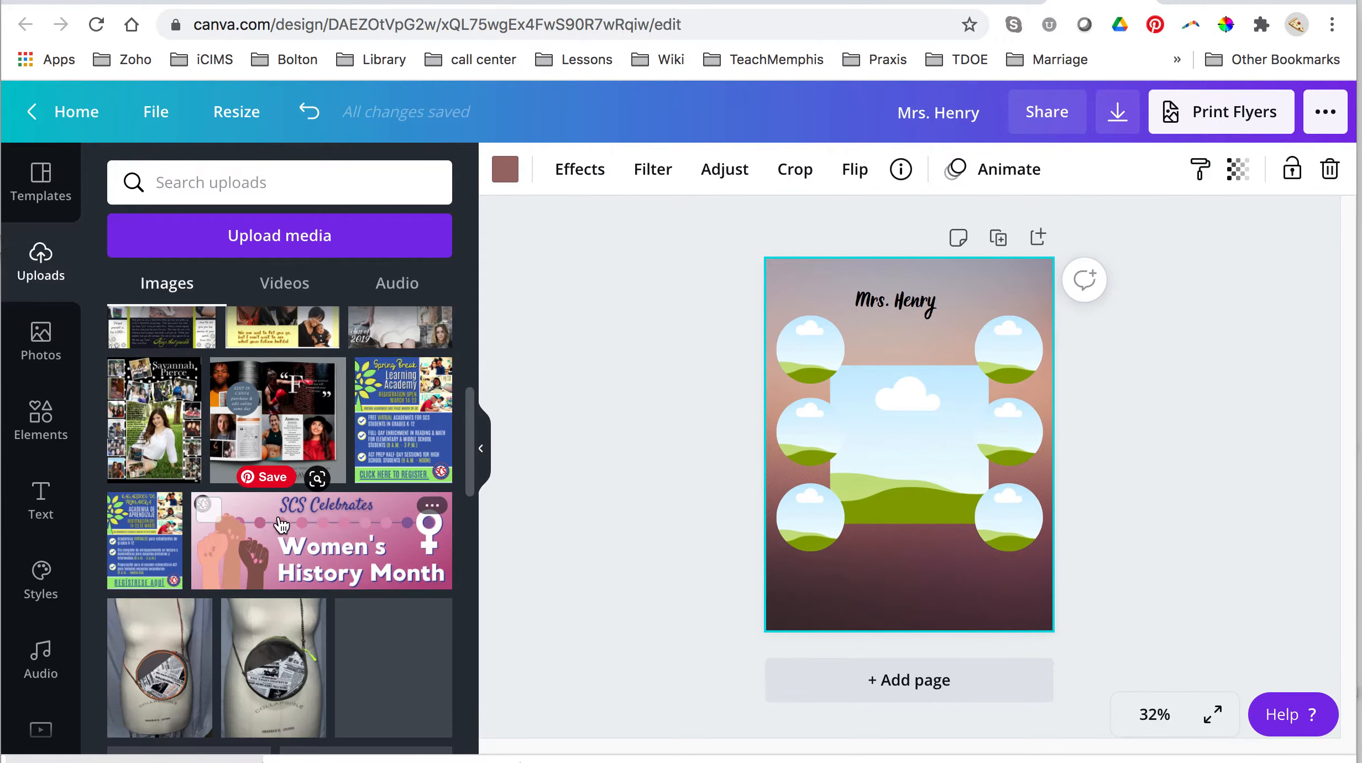
pyautogui.scroll(-10, 279, 522)
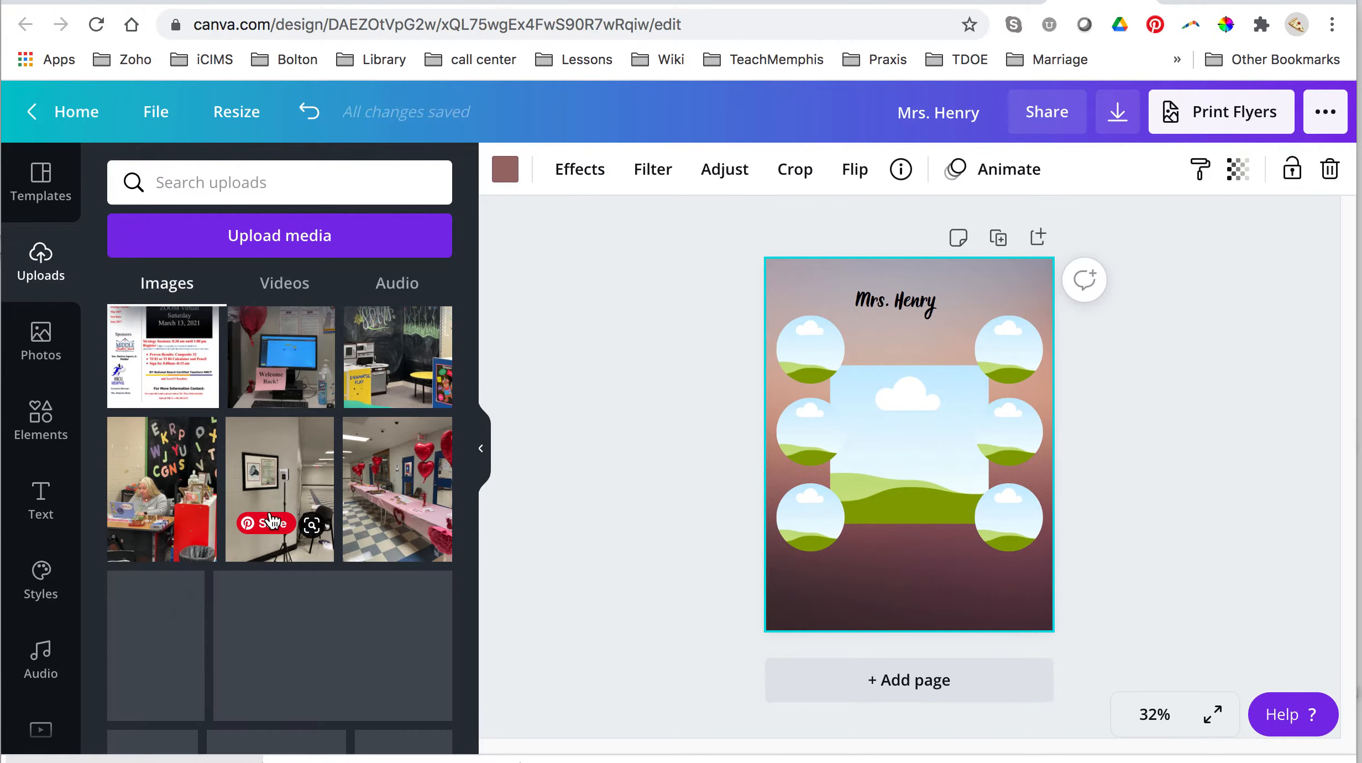
pyautogui.scroll(-3, 310, 525)
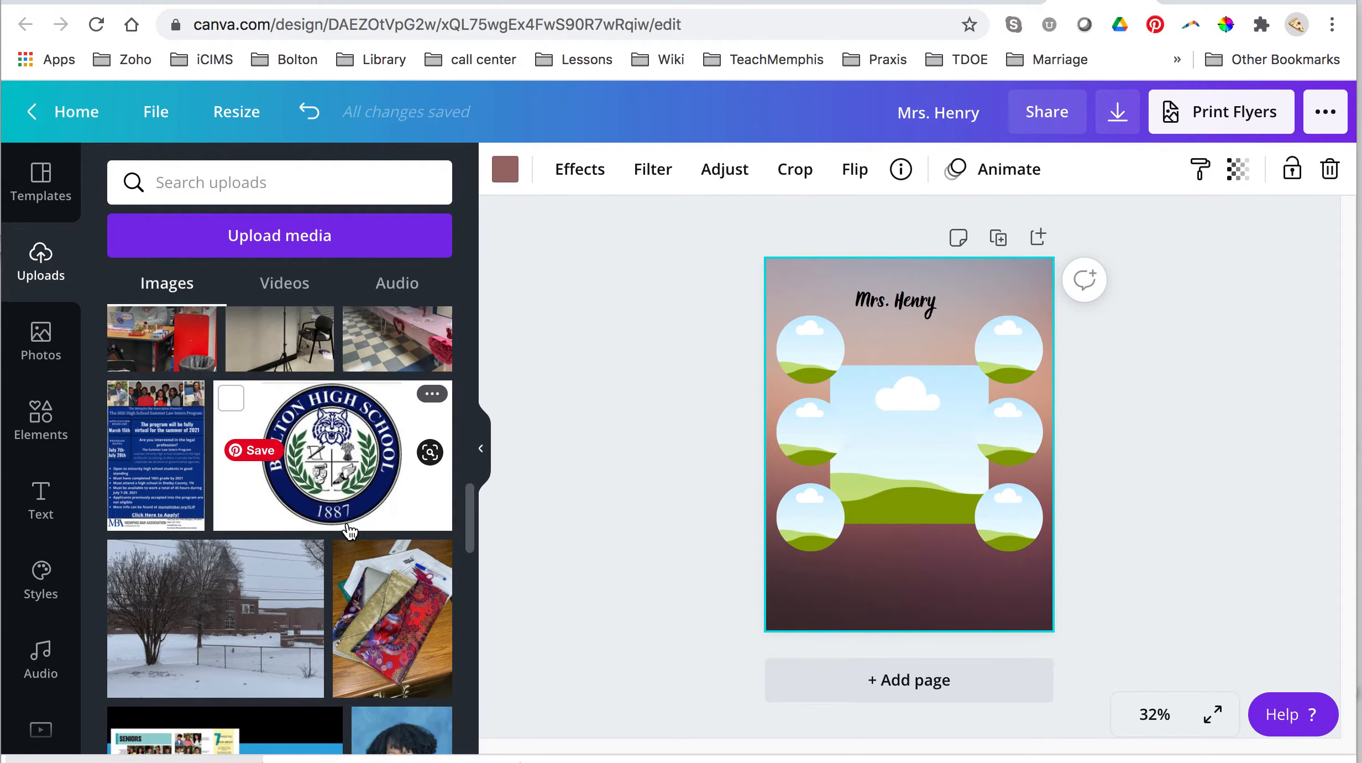
pyautogui.scroll(-5, 350, 532)
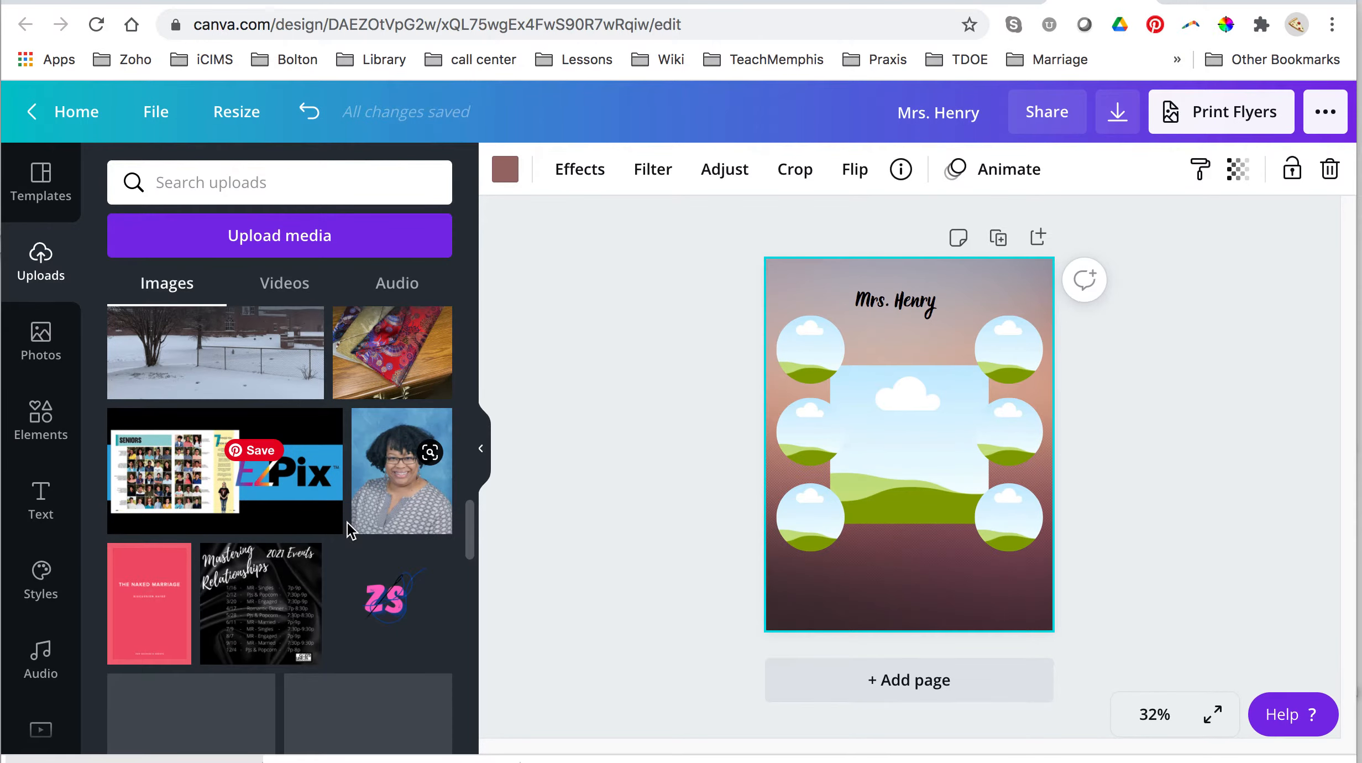
pyautogui.click(399, 483)
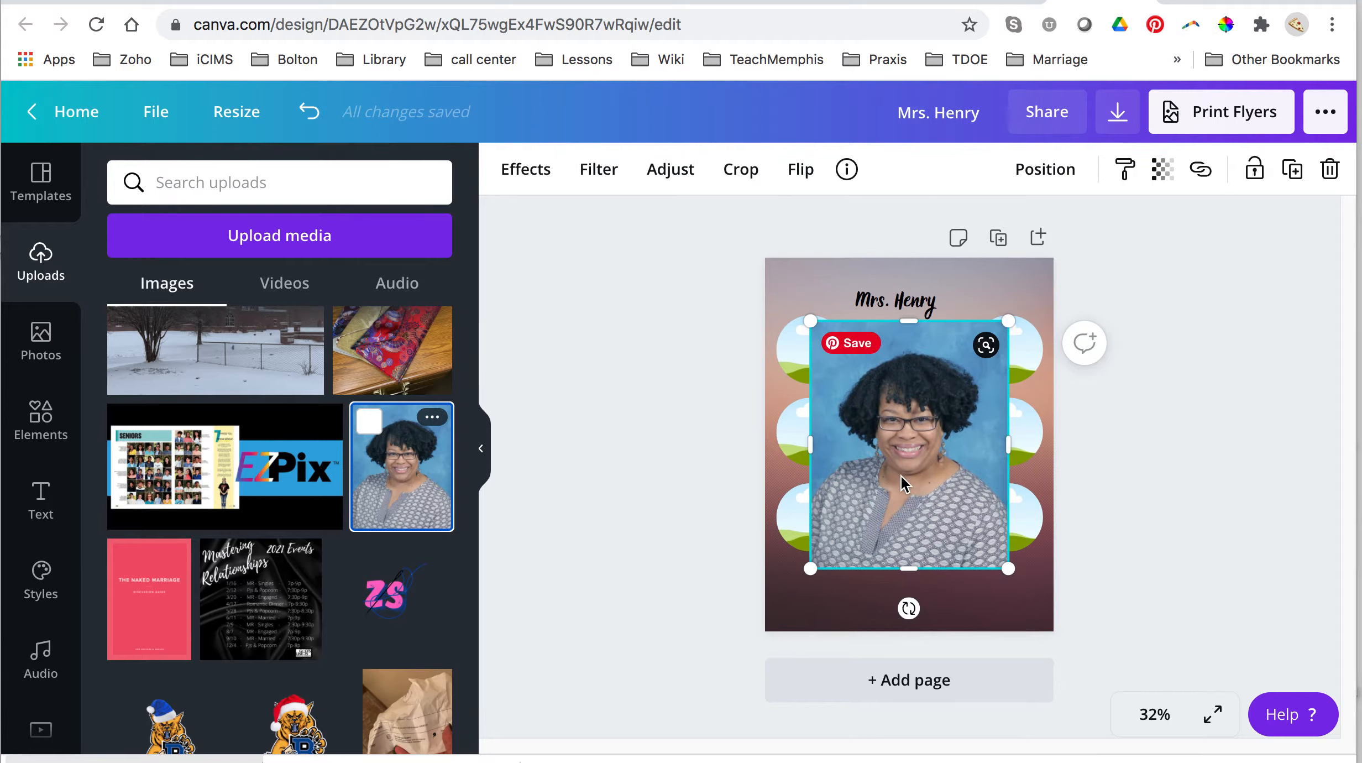
pyautogui.moveTo(916, 464); pyautogui.dragTo(922, 485)
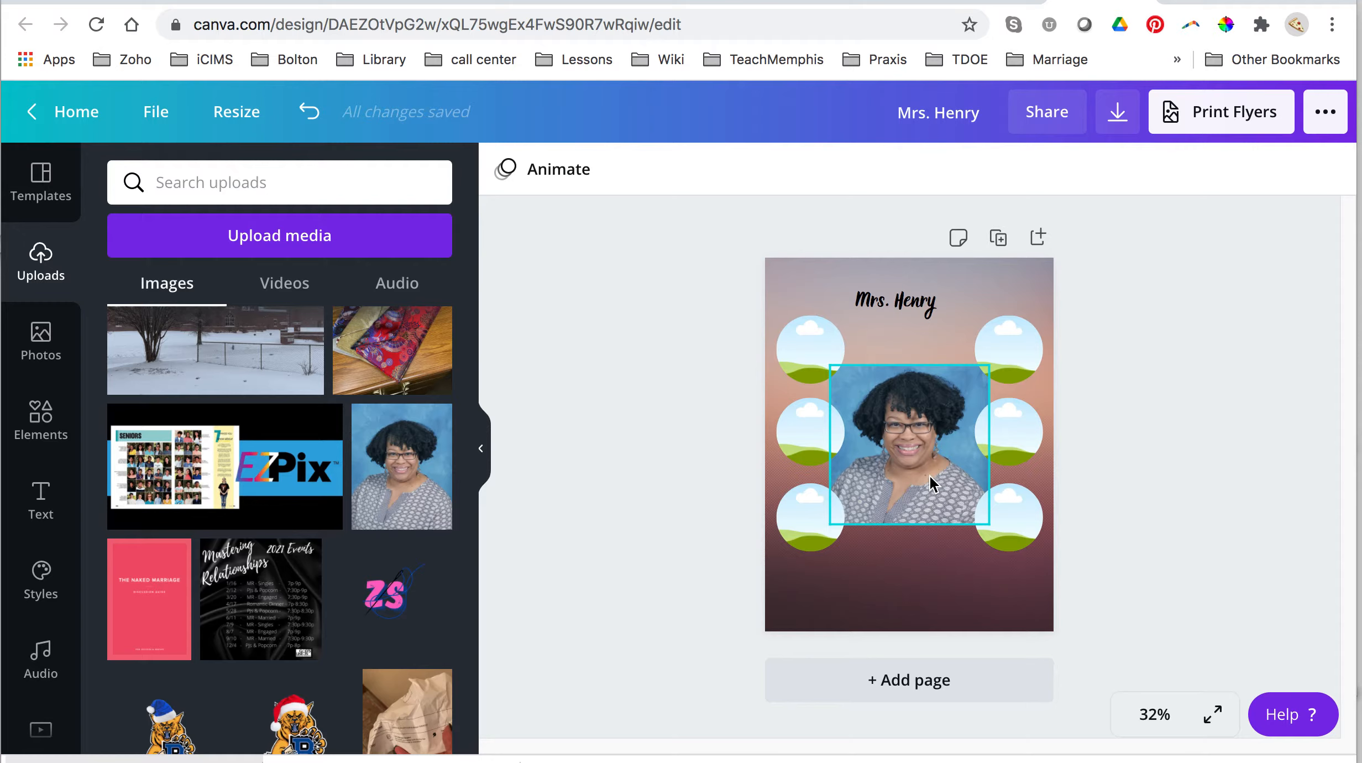
pyautogui.moveTo(882, 490)
pyautogui.mouseDown()
pyautogui.moveTo(954, 481)
pyautogui.moveTo(906, 432)
pyautogui.moveTo(873, 471)
pyautogui.moveTo(891, 487)
pyautogui.mouseUp()
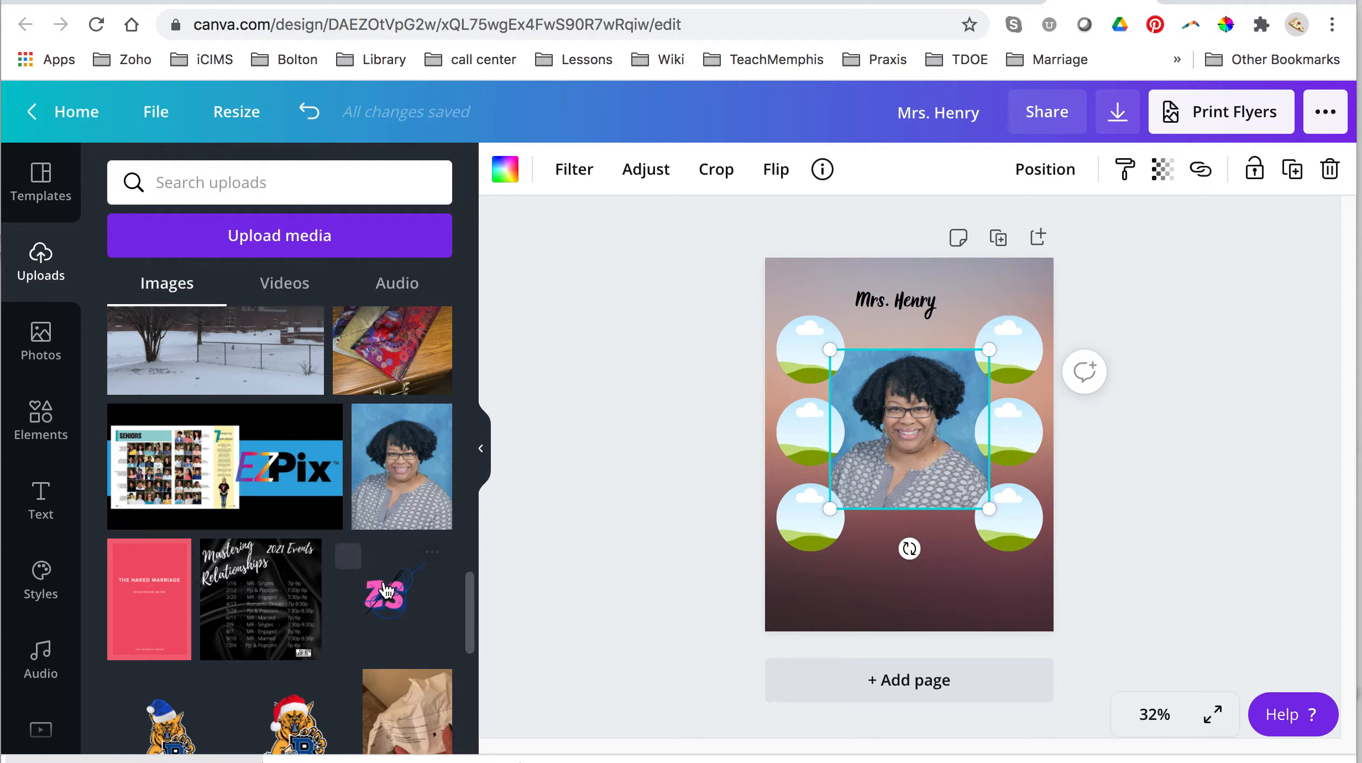
# Fill the left column's circular frames with uploaded mascot images: the blue-hat mascot at the top, the red-hat mascot in the lower two
pyautogui.scroll(-5, 354, 580)
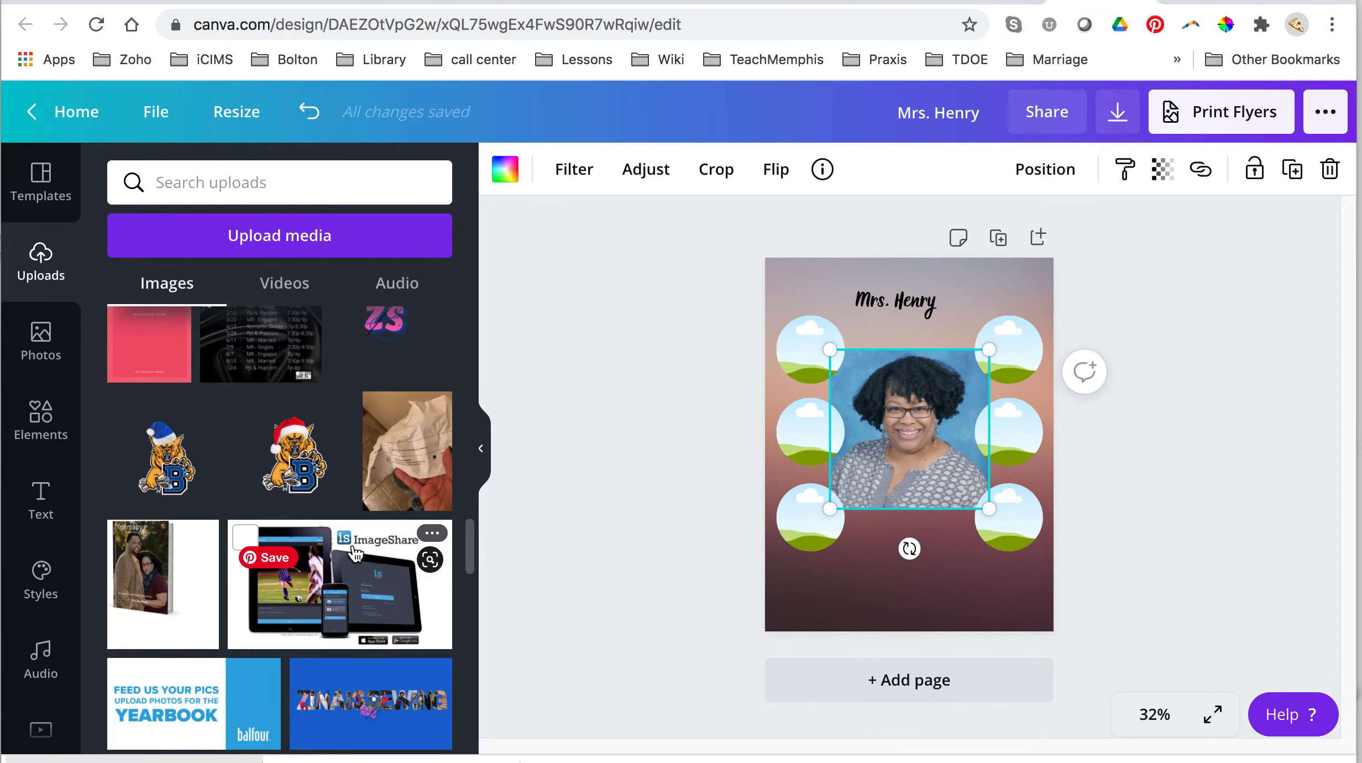
pyautogui.click(166, 458)
pyautogui.moveTo(879, 457); pyautogui.dragTo(819, 390)
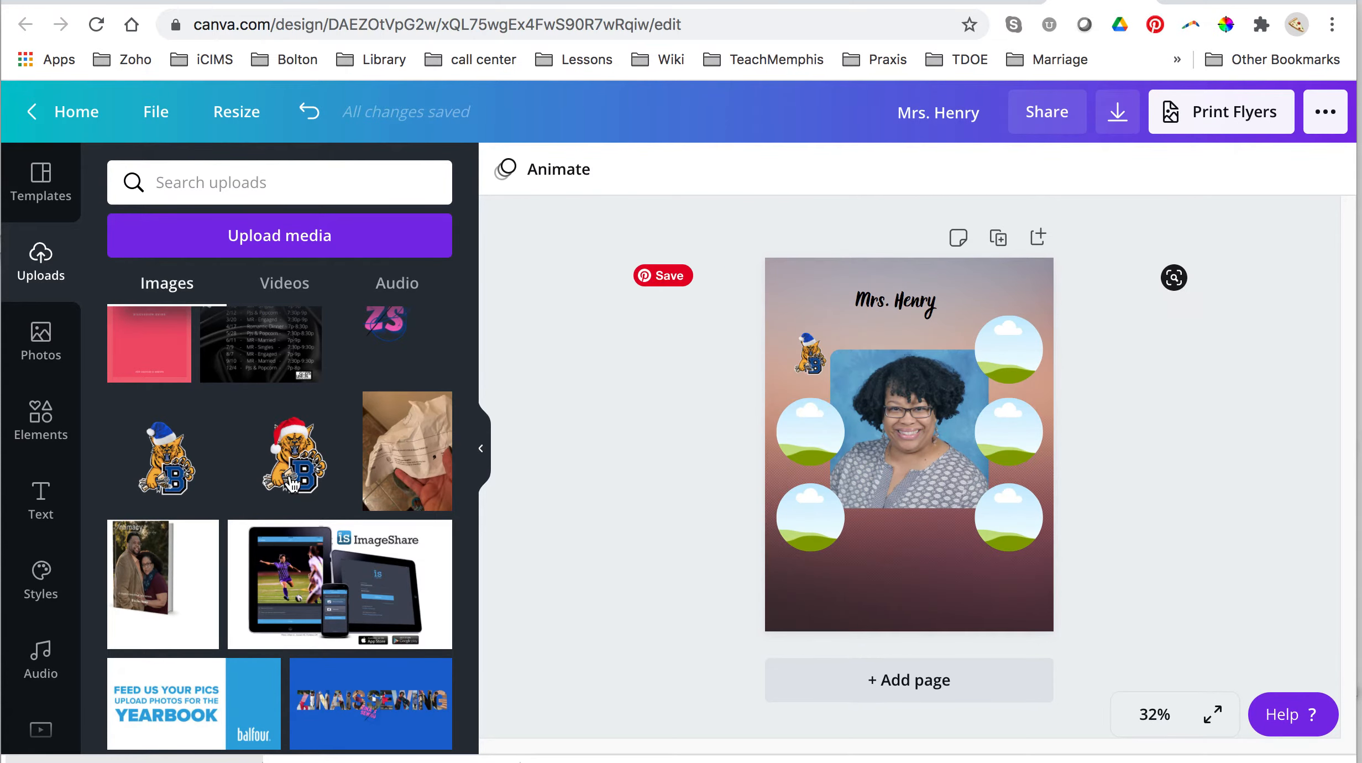
pyautogui.click(293, 460)
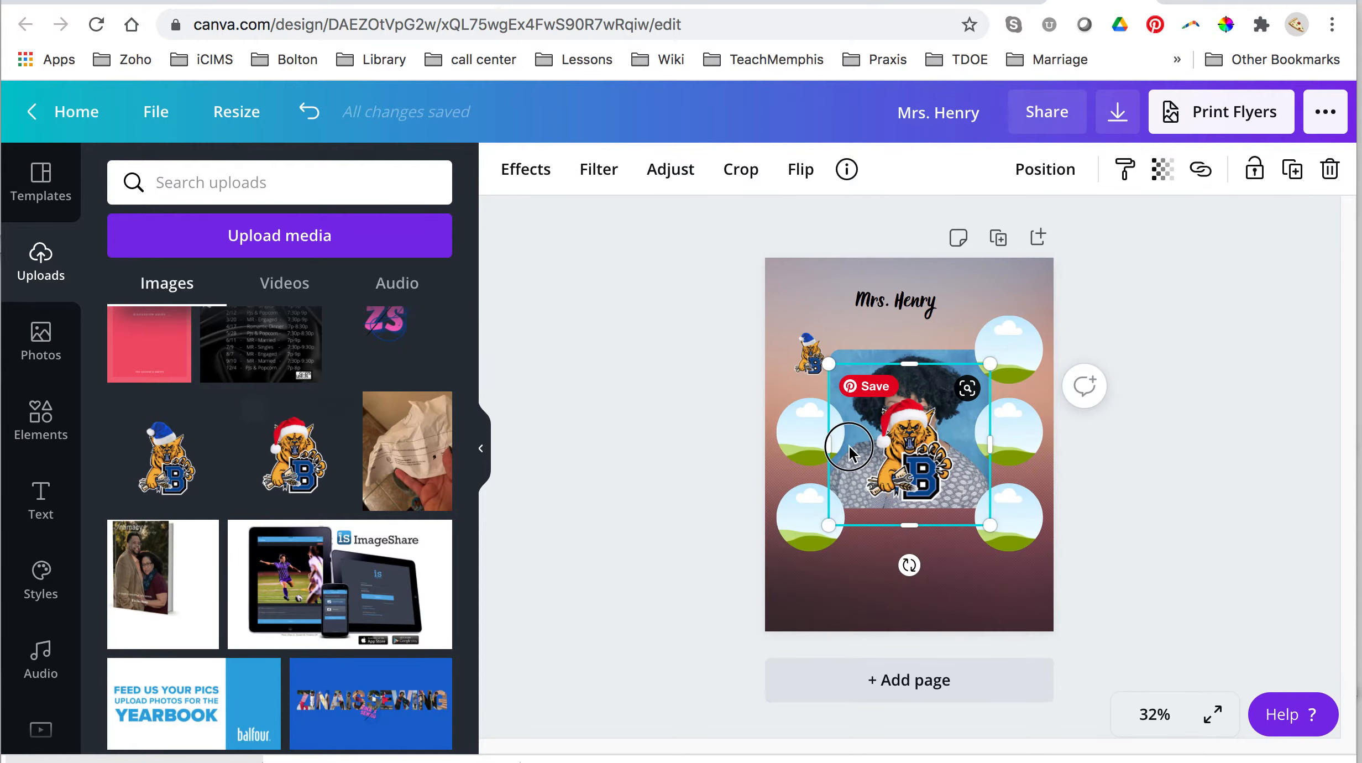
pyautogui.moveTo(907, 456); pyautogui.dragTo(812, 445)
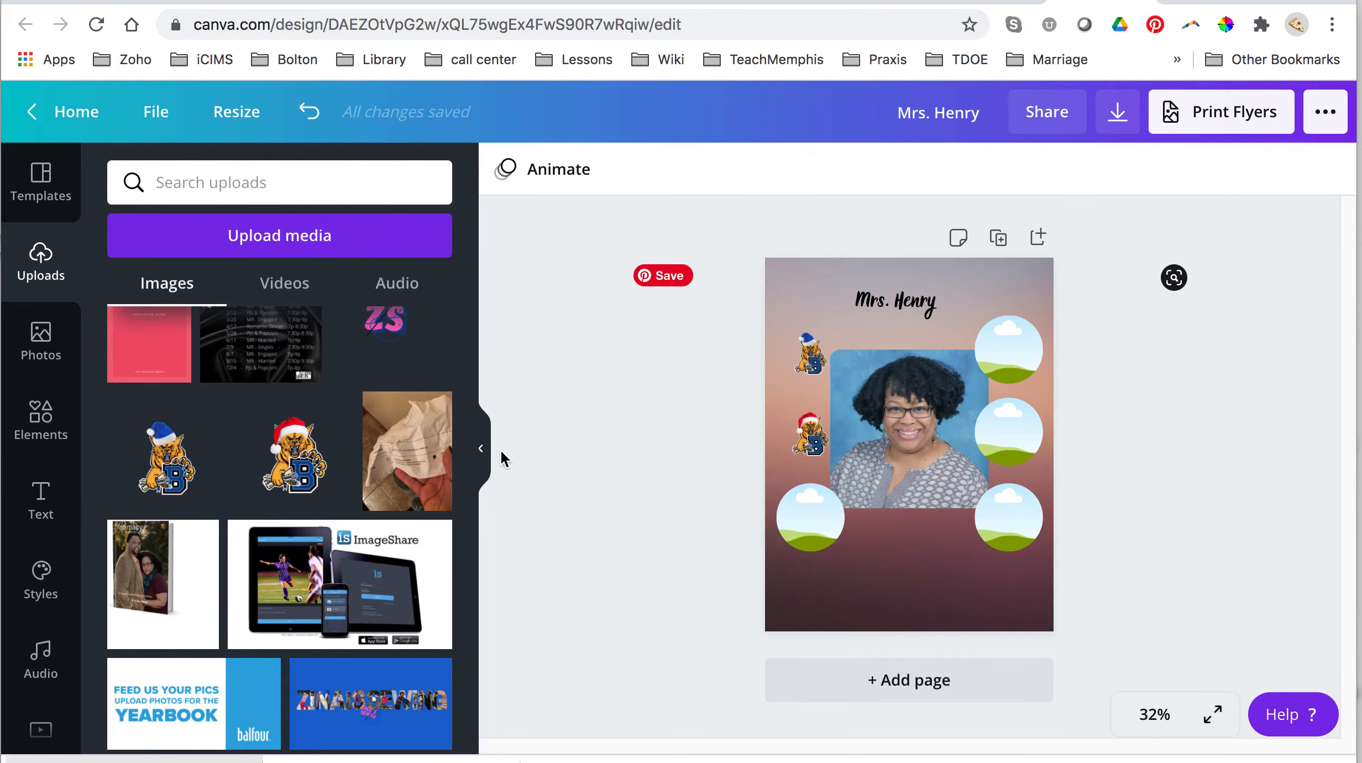
pyautogui.moveTo(303, 460); pyautogui.dragTo(813, 521)
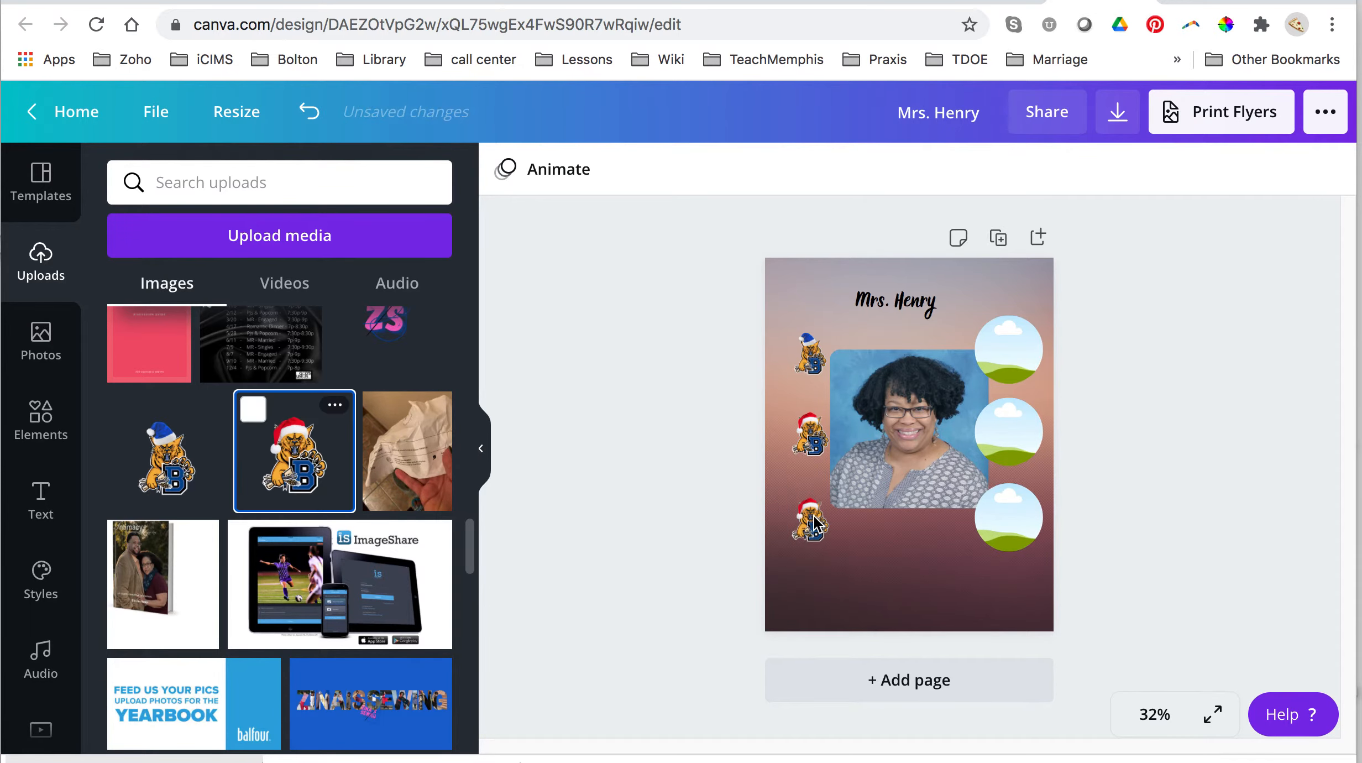
# Fill all three circular frames in the right column with the uploaded mascot image that has crossed bats
pyautogui.scroll(10, 349, 412)
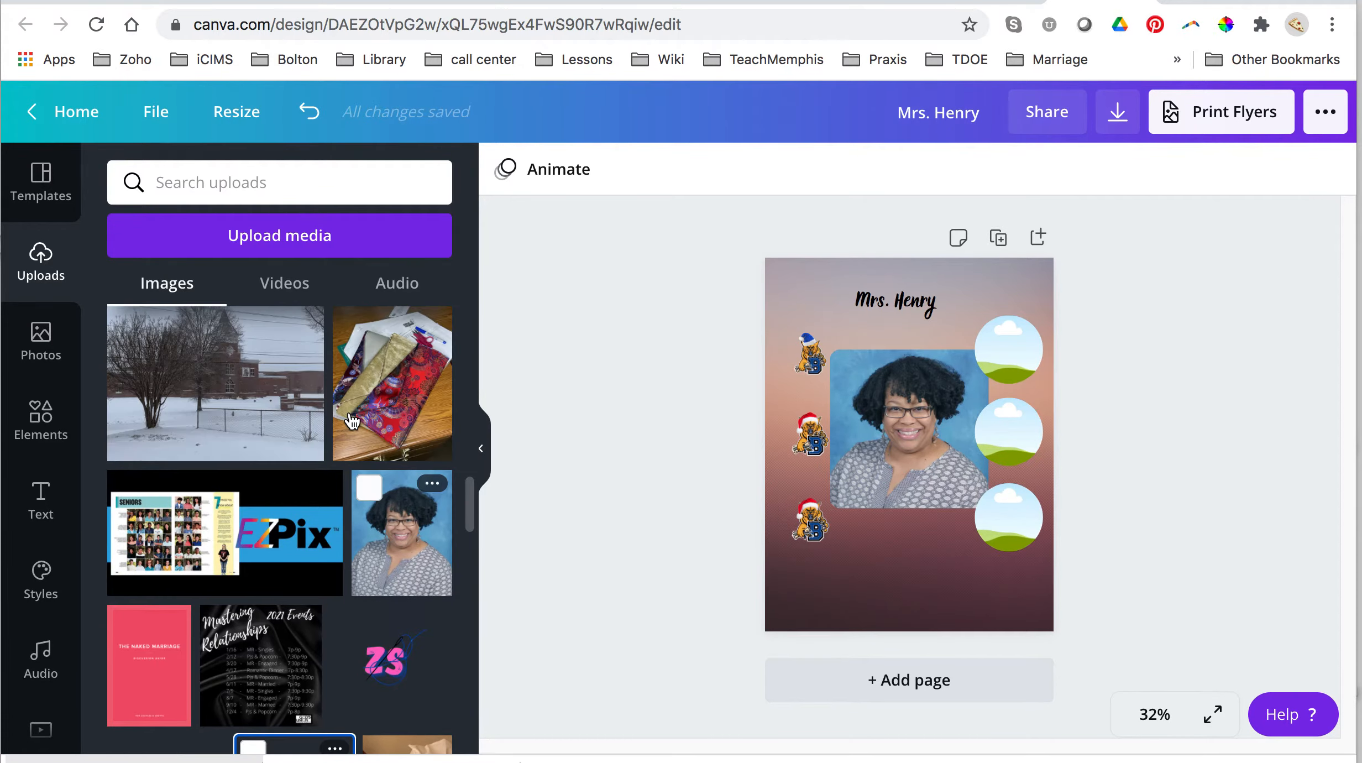
pyautogui.scroll(5, 332, 431)
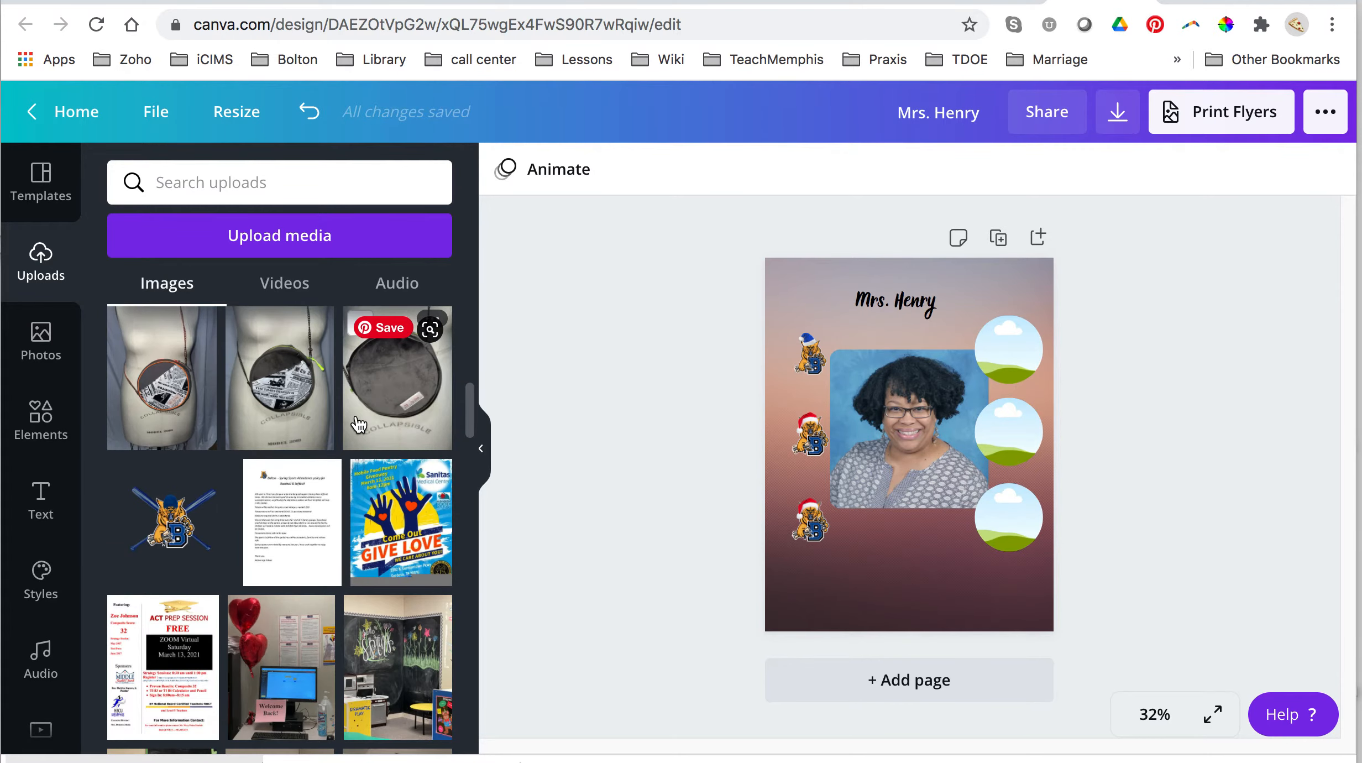
pyautogui.scroll(-4, 276, 437)
pyautogui.scroll(2, 215, 447)
pyautogui.click(169, 326)
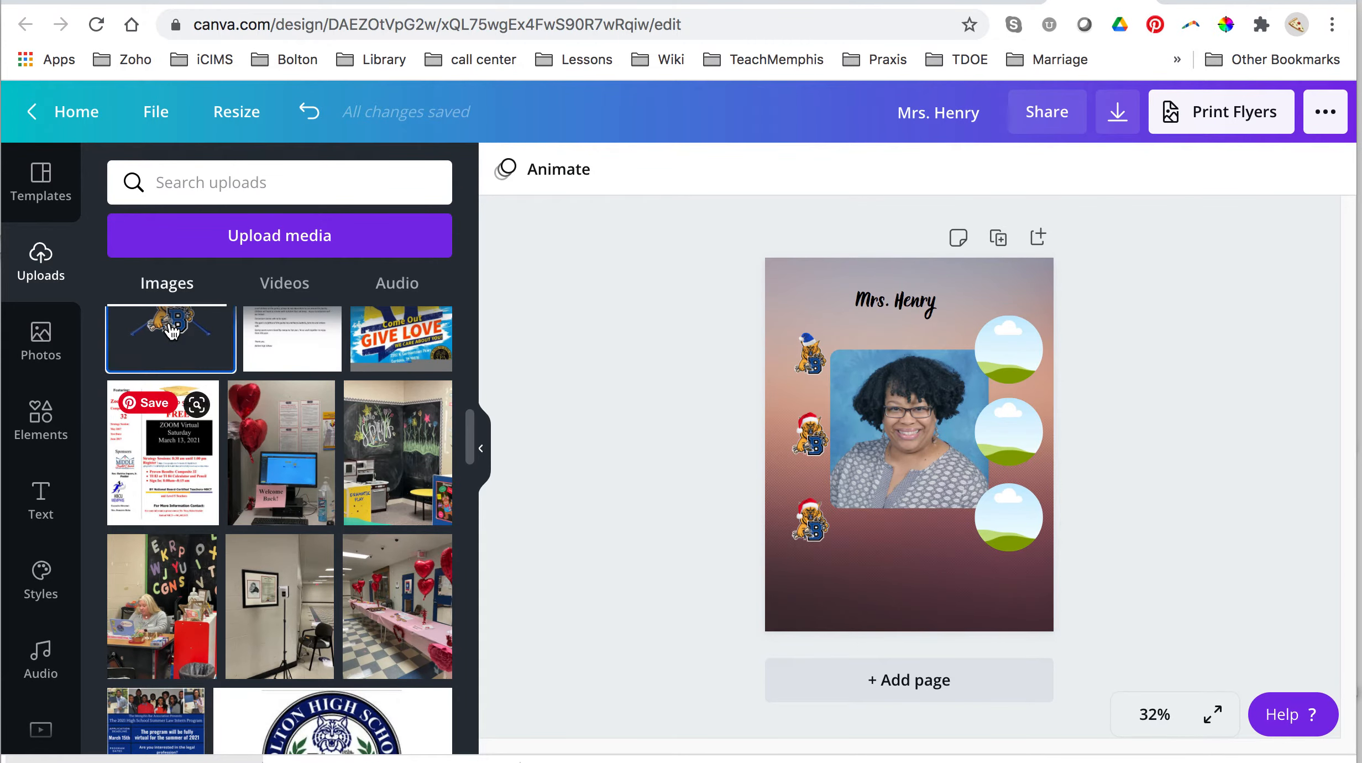
pyautogui.moveTo(922, 459); pyautogui.dragTo(1026, 532)
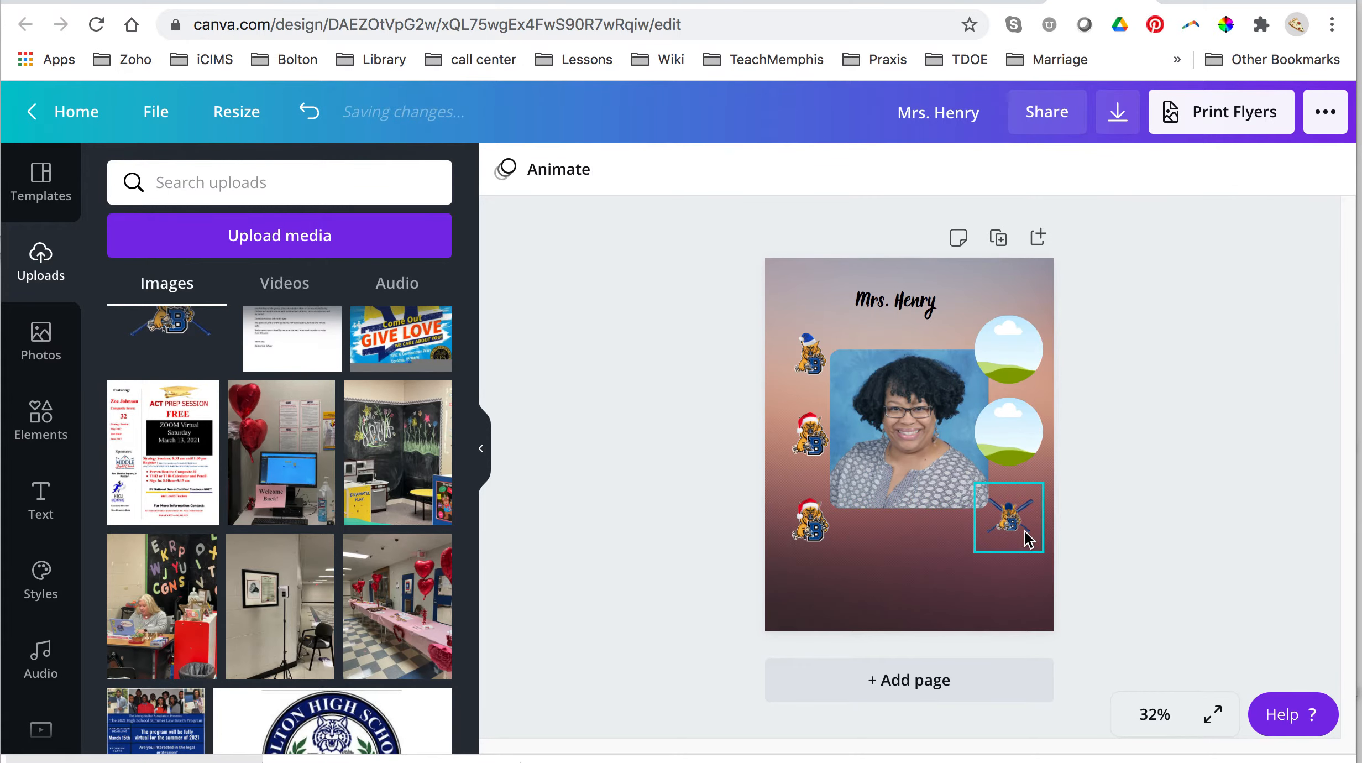
pyautogui.click(202, 341)
pyautogui.moveTo(971, 469); pyautogui.dragTo(1011, 433)
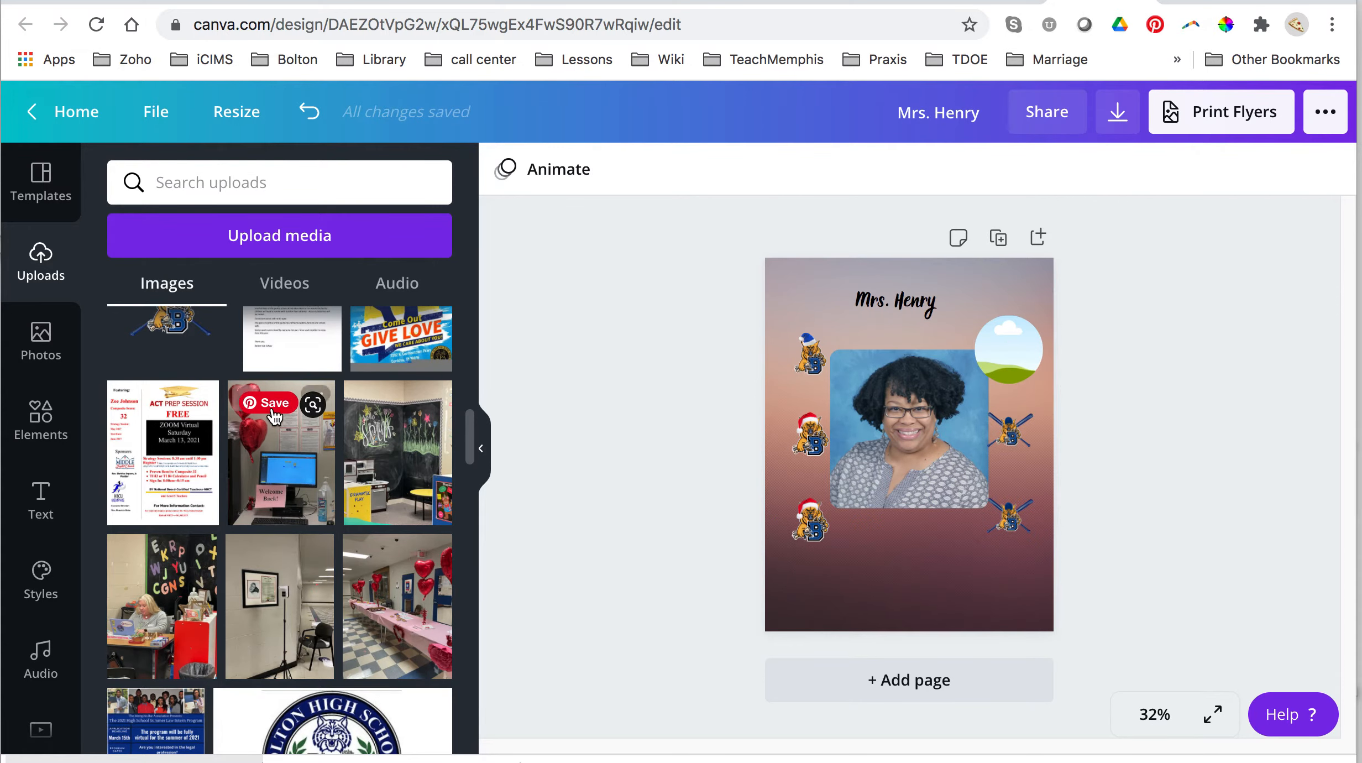
pyautogui.click(210, 344)
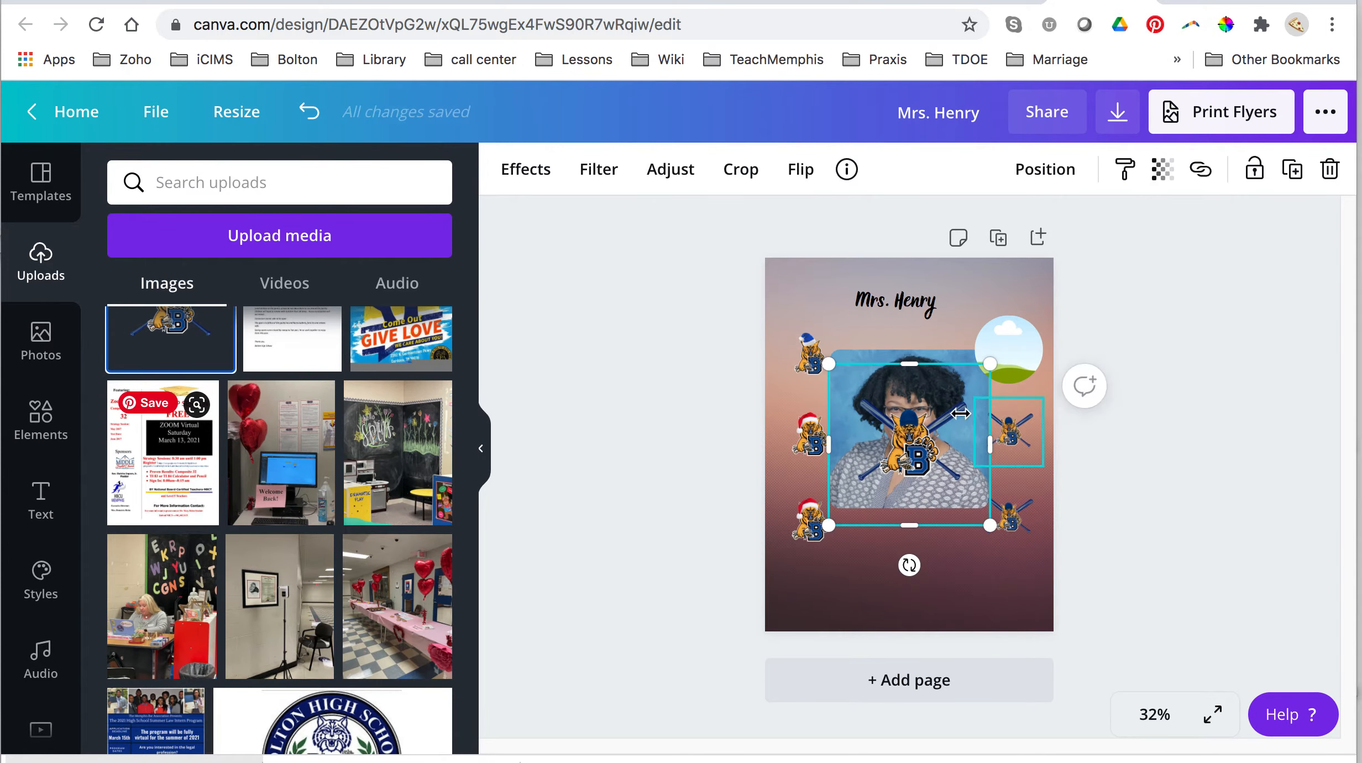
pyautogui.moveTo(906, 442); pyautogui.dragTo(1007, 349)
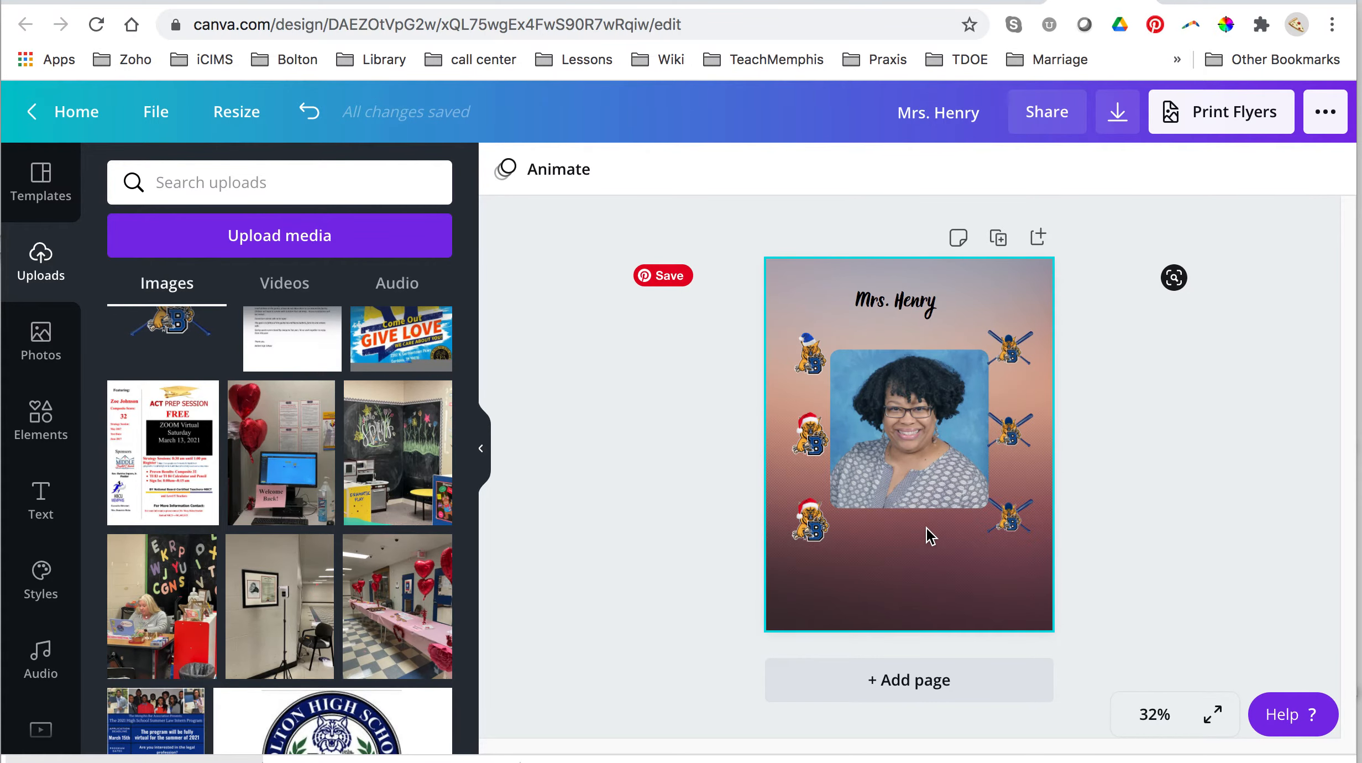
# Add a subheading below the portrait photo reading "Dedication" with "Well Wishes." on a second line
pyautogui.click(41, 493)
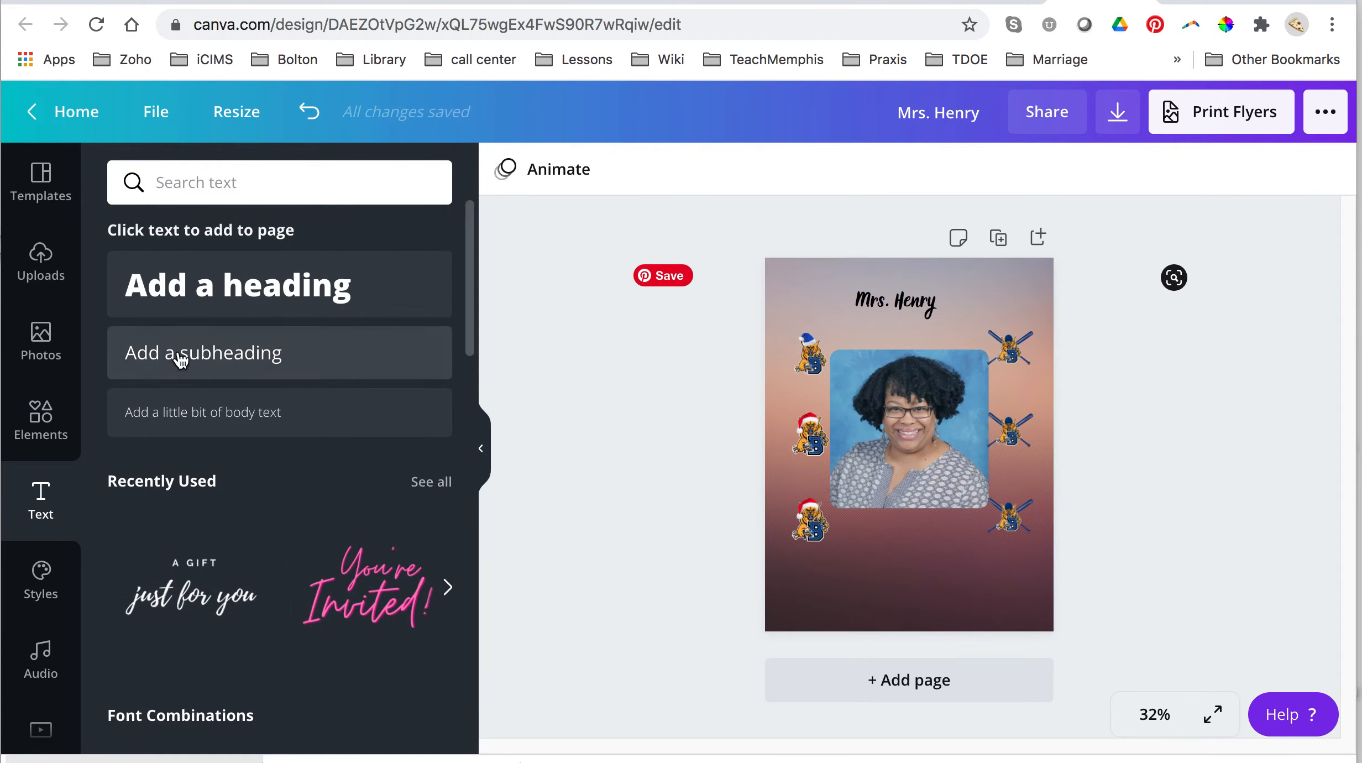
pyautogui.click(183, 359)
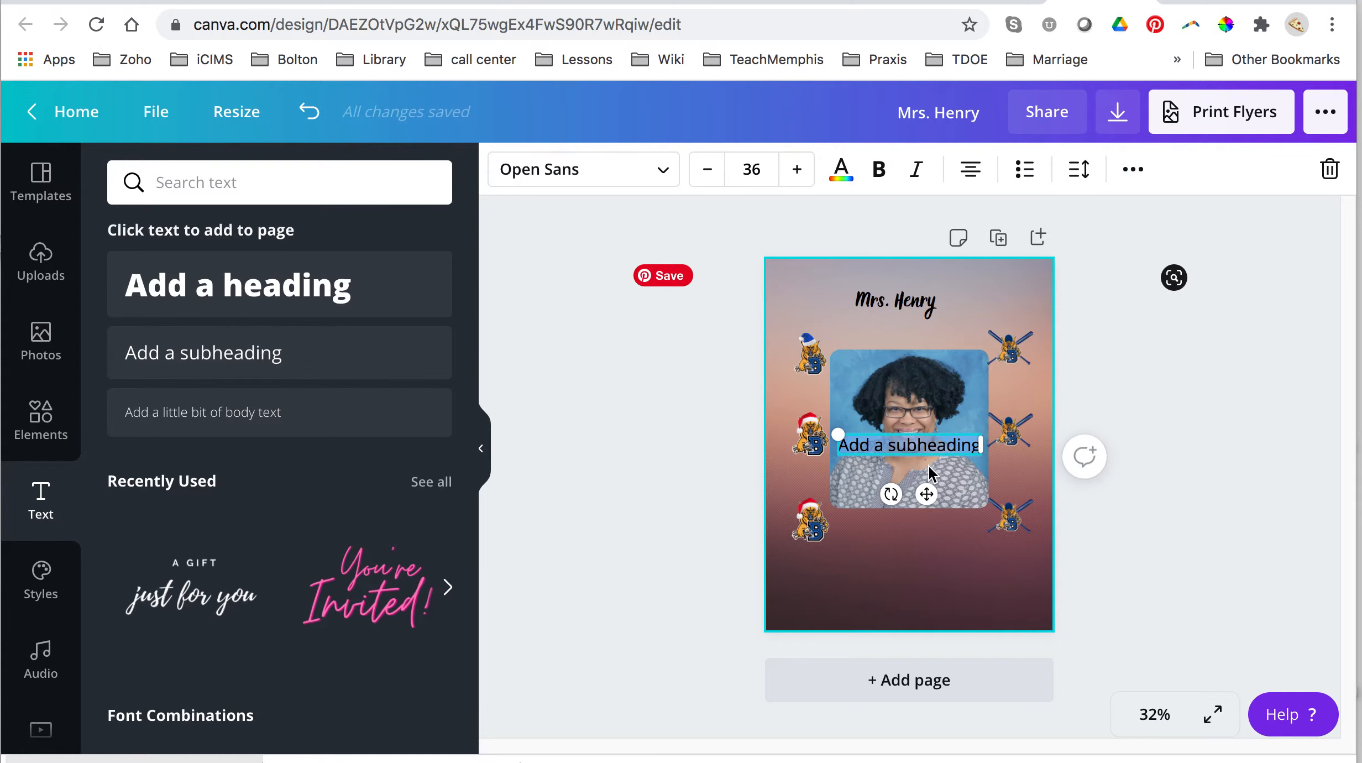
pyautogui.moveTo(926, 494); pyautogui.dragTo(915, 590)
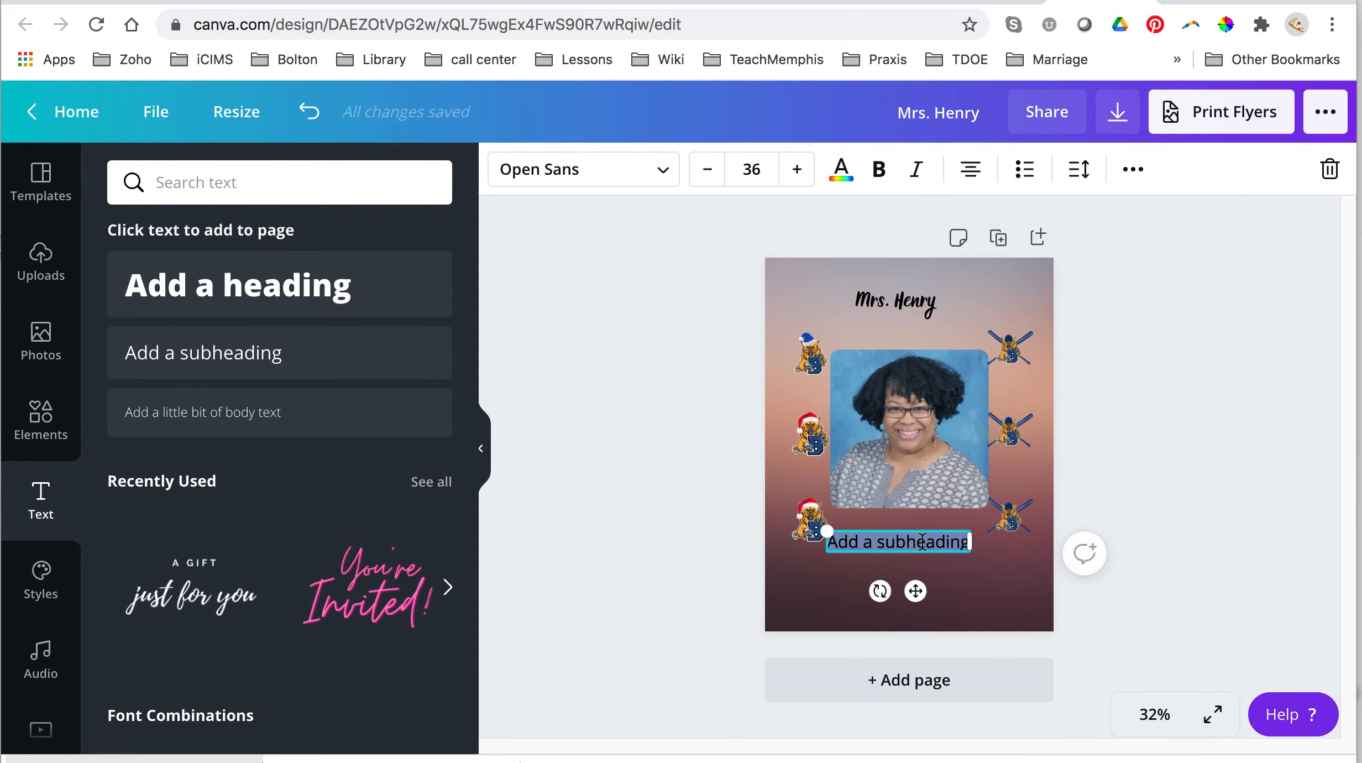
pyautogui.write('De')
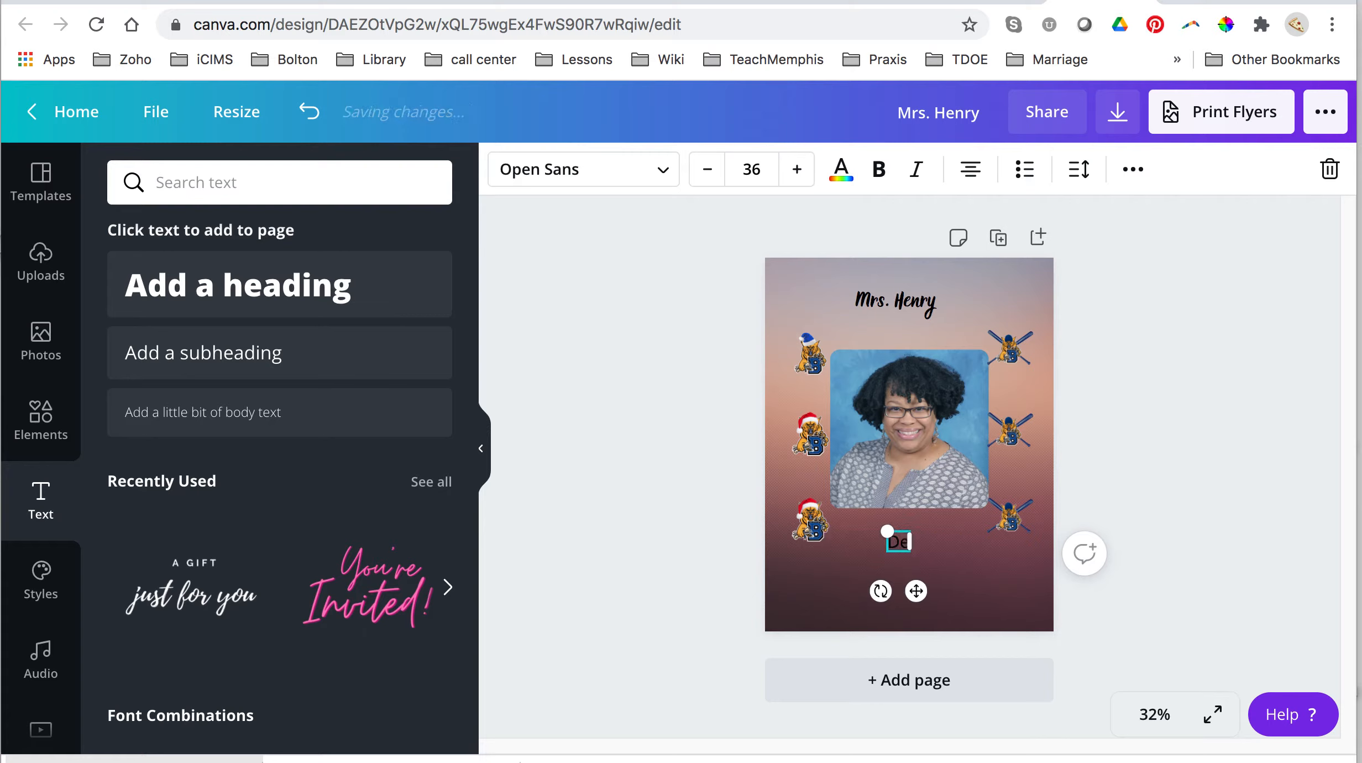
pyautogui.write('dication')
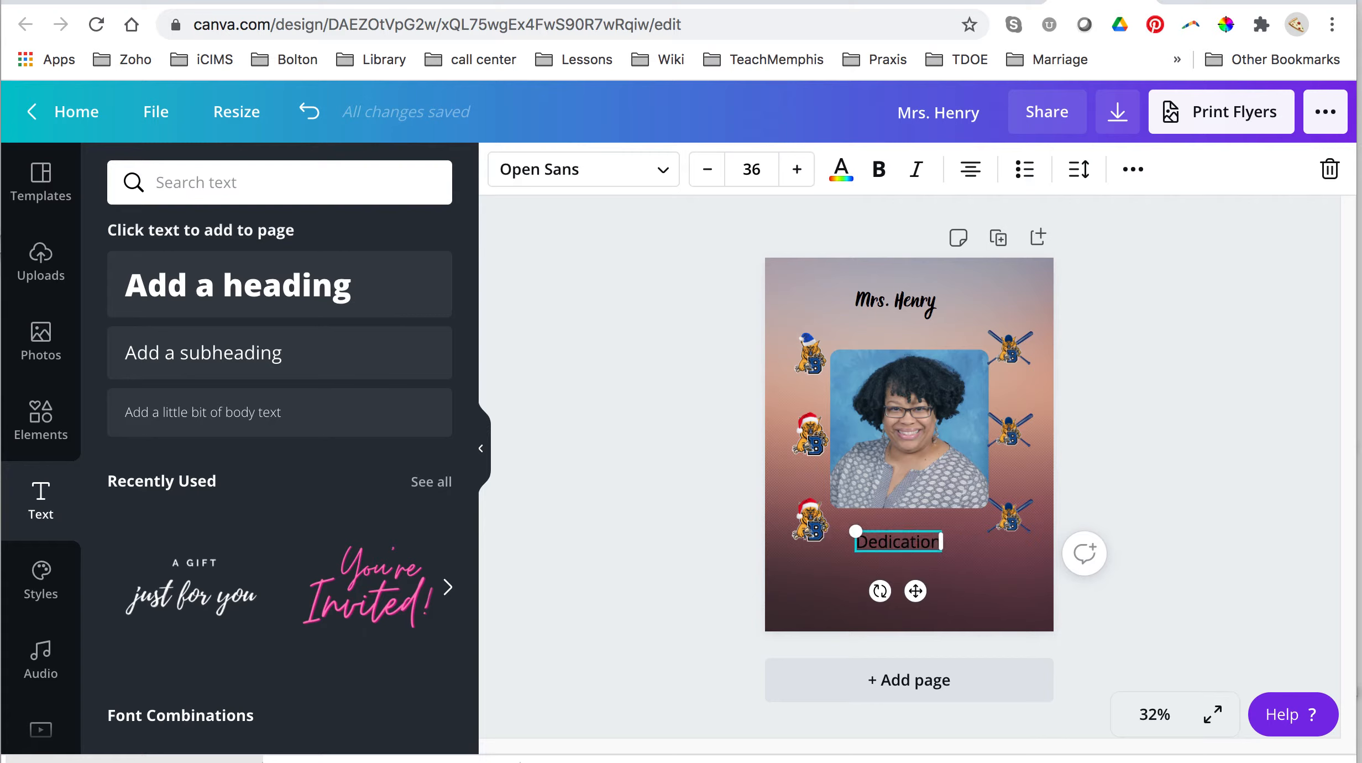
pyautogui.press('Return')
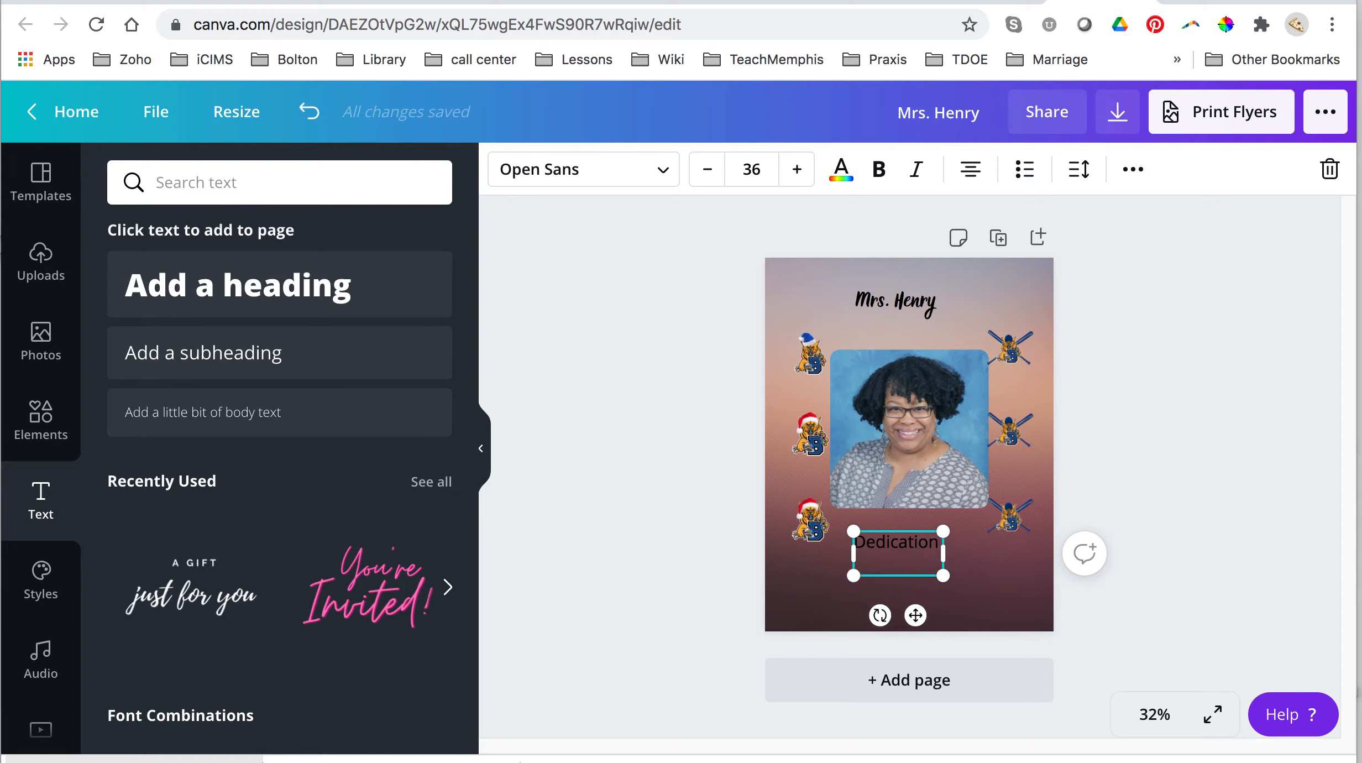
pyautogui.write('Well Wisher')
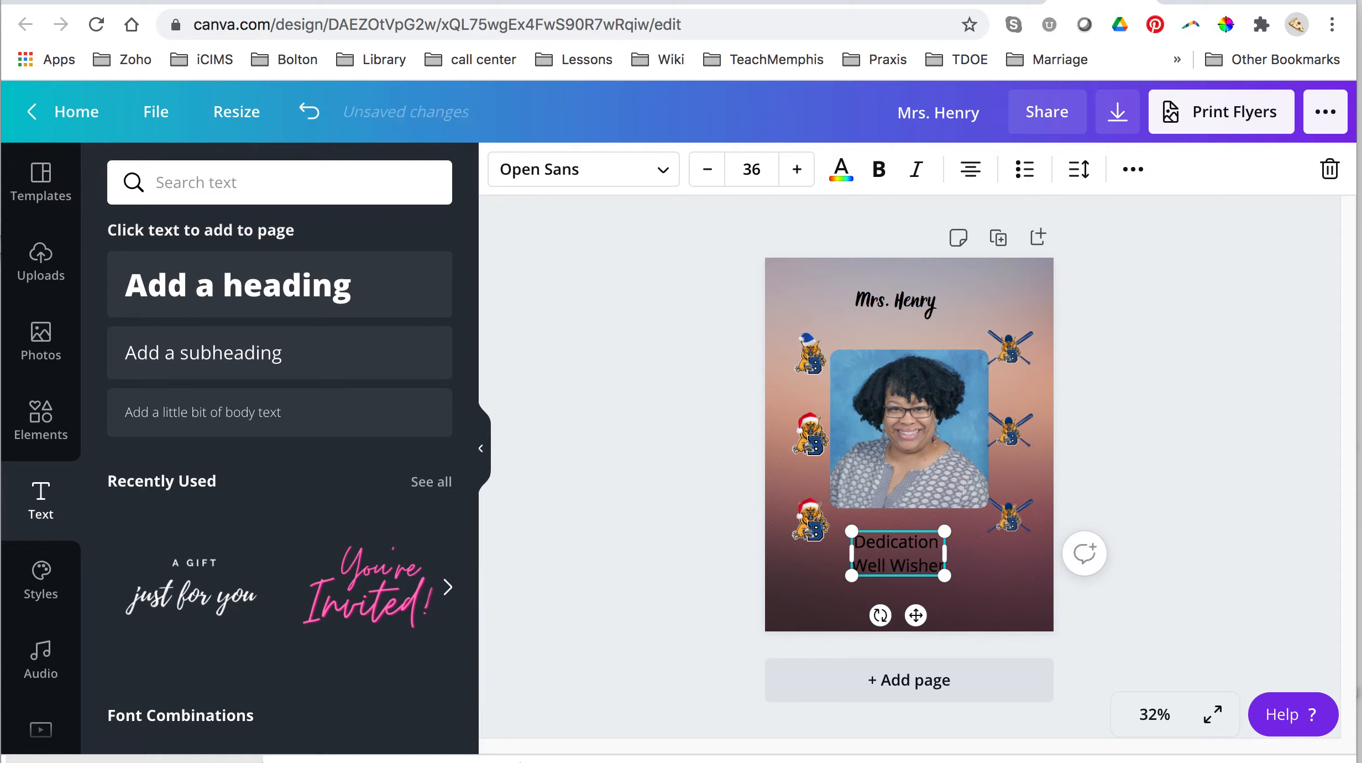
pyautogui.press('BackSpace')
pyautogui.write('s.')
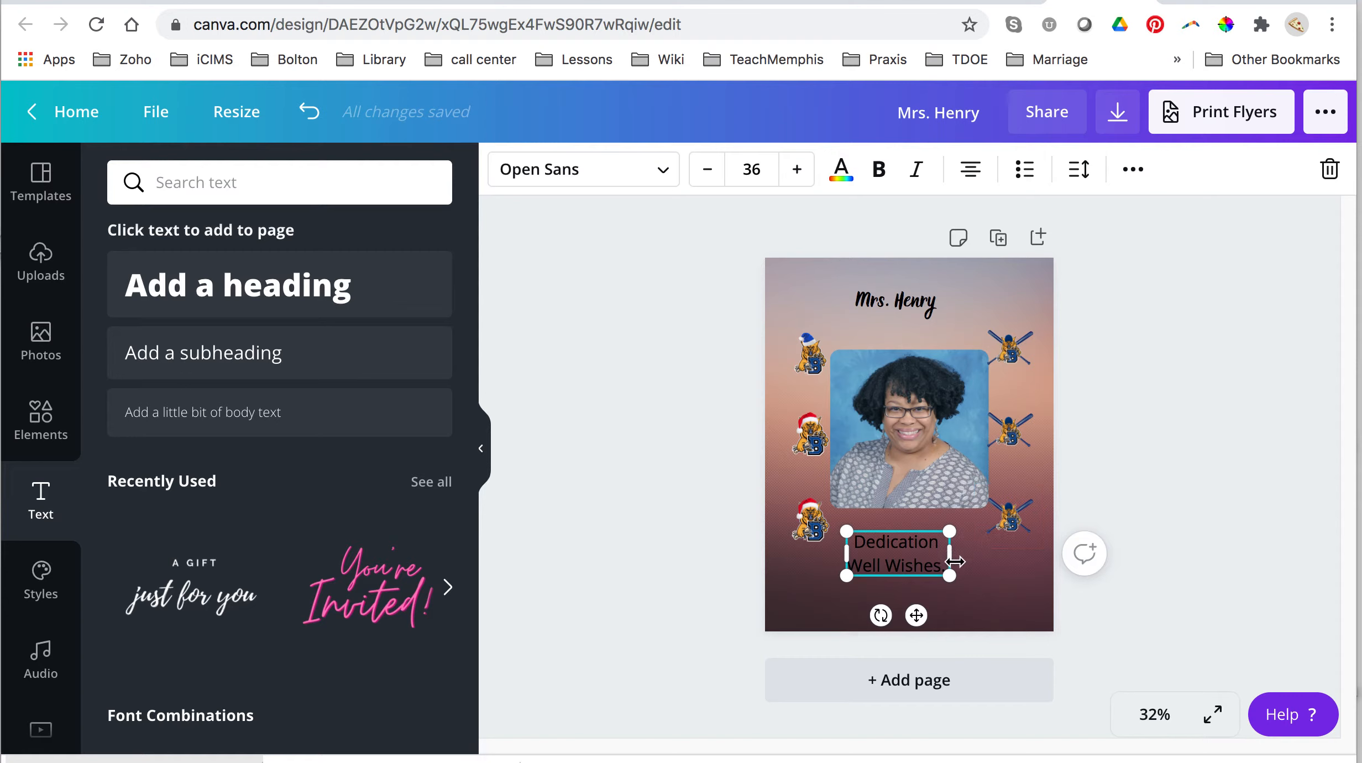
# Enlarge the dedication text to font size 56.5 and centre it beneath the portrait photo
pyautogui.moveTo(950, 575); pyautogui.dragTo(1009, 599)
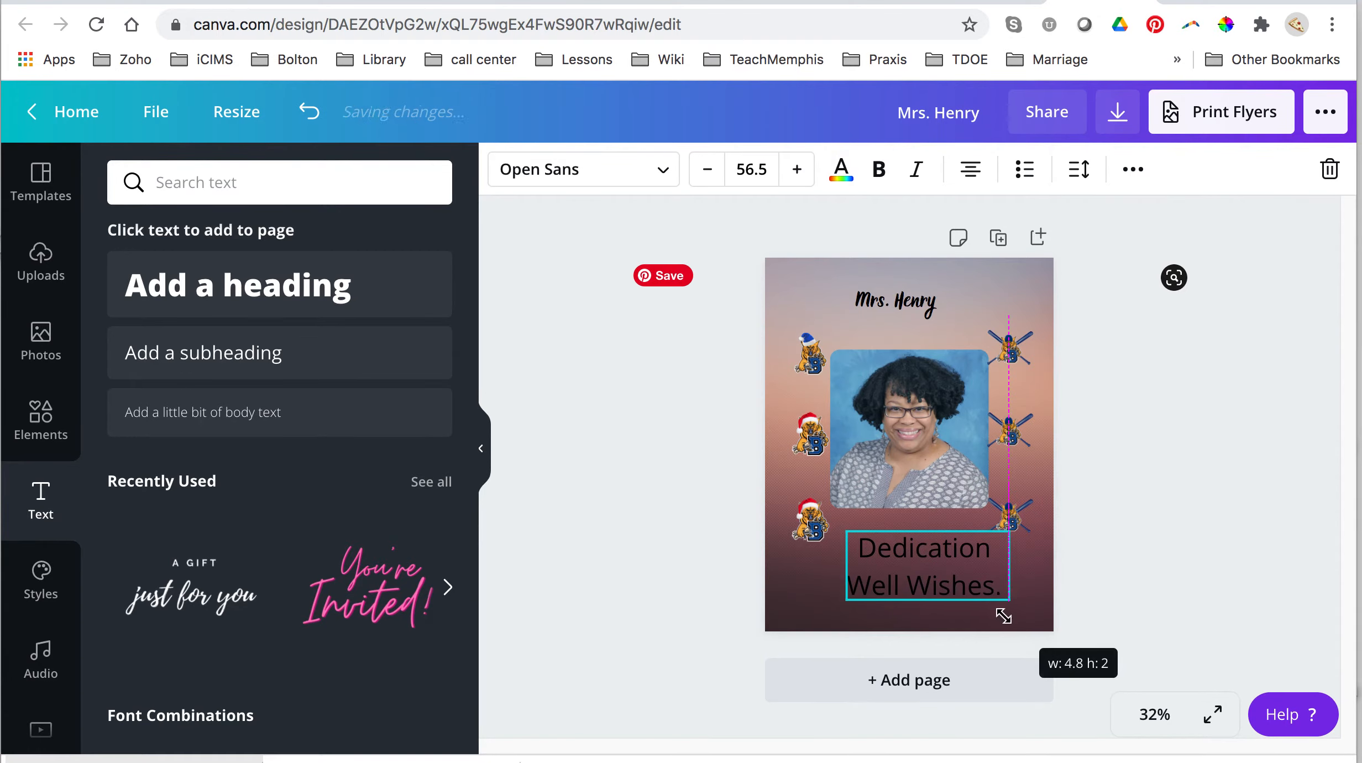
pyautogui.moveTo(912, 588); pyautogui.dragTo(878, 565)
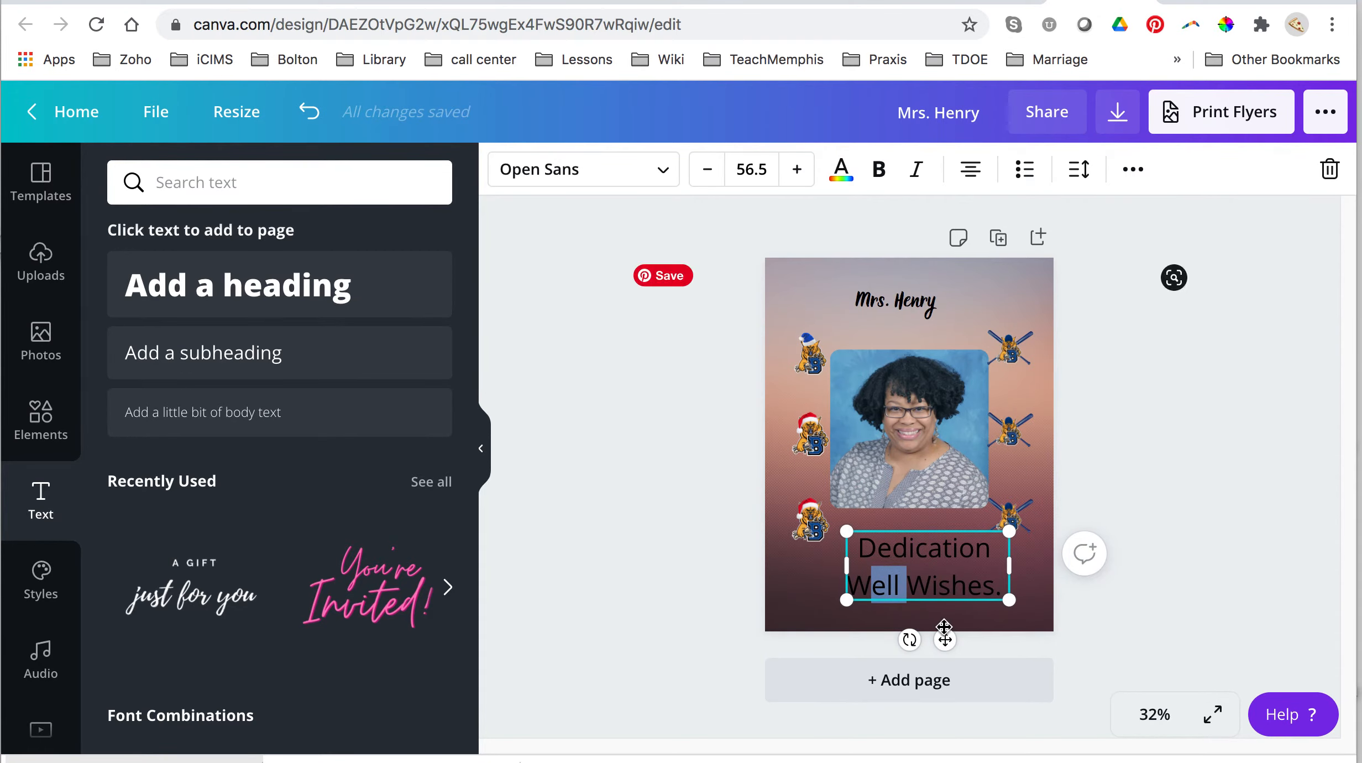
pyautogui.moveTo(945, 637); pyautogui.dragTo(907, 634)
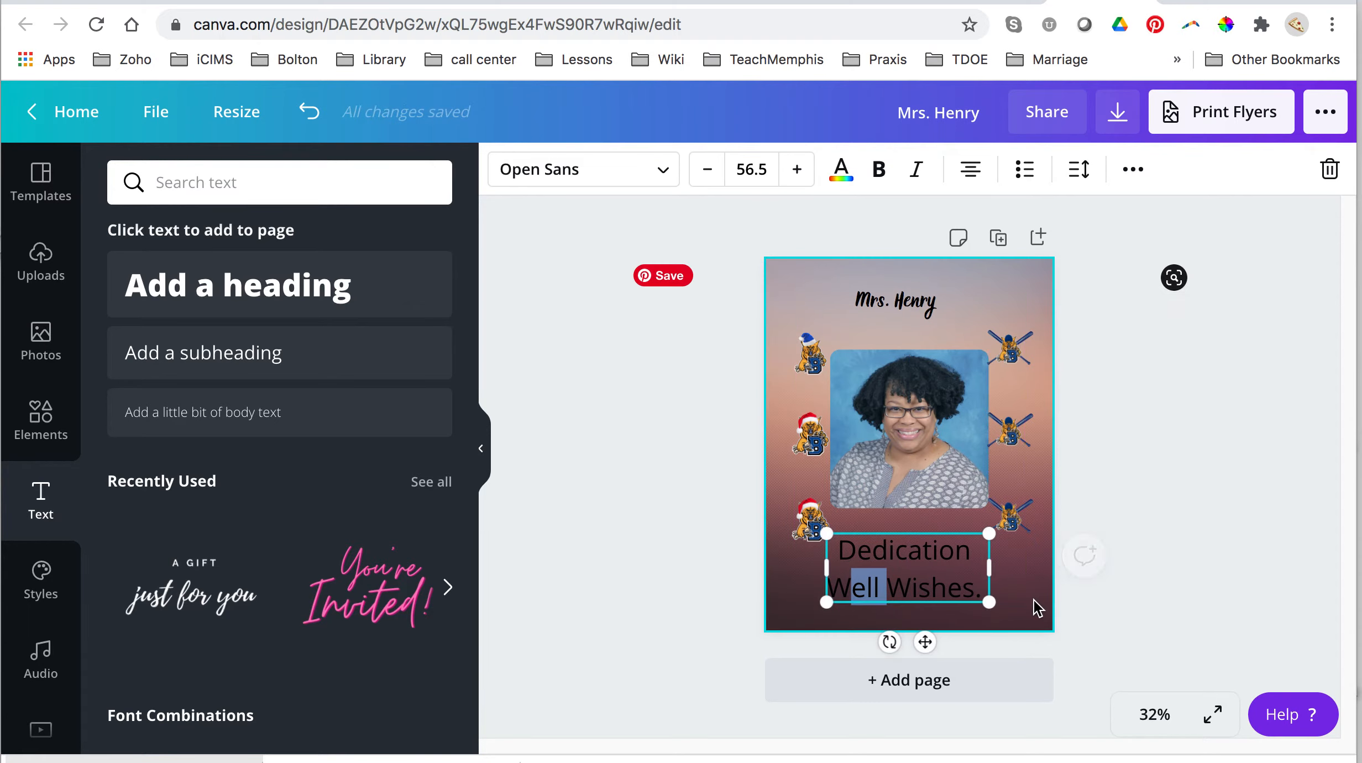
pyautogui.click(821, 595)
# Add the pink and purple brush stroke from the Gradients elements and place it in the flyer's upper-left corner
pyautogui.click(40, 419)
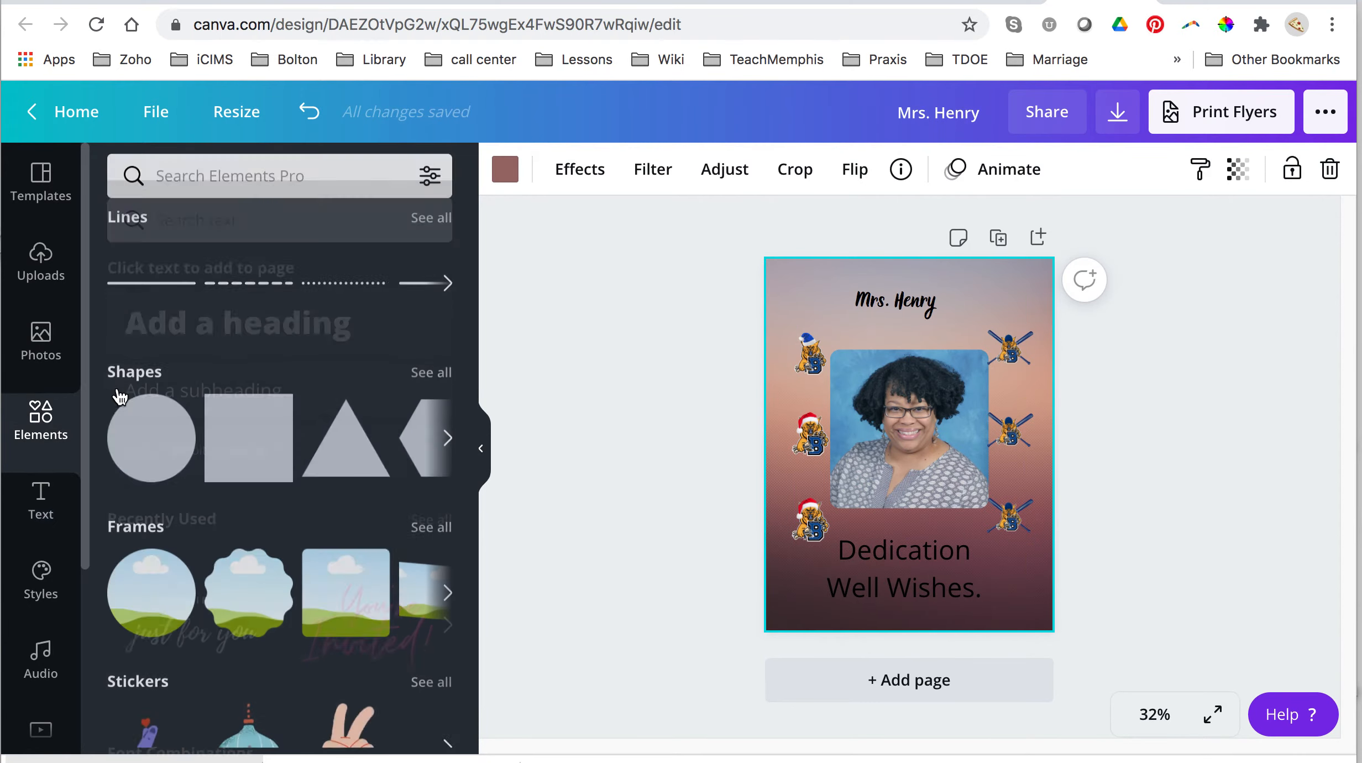
pyautogui.scroll(-10, 157, 414)
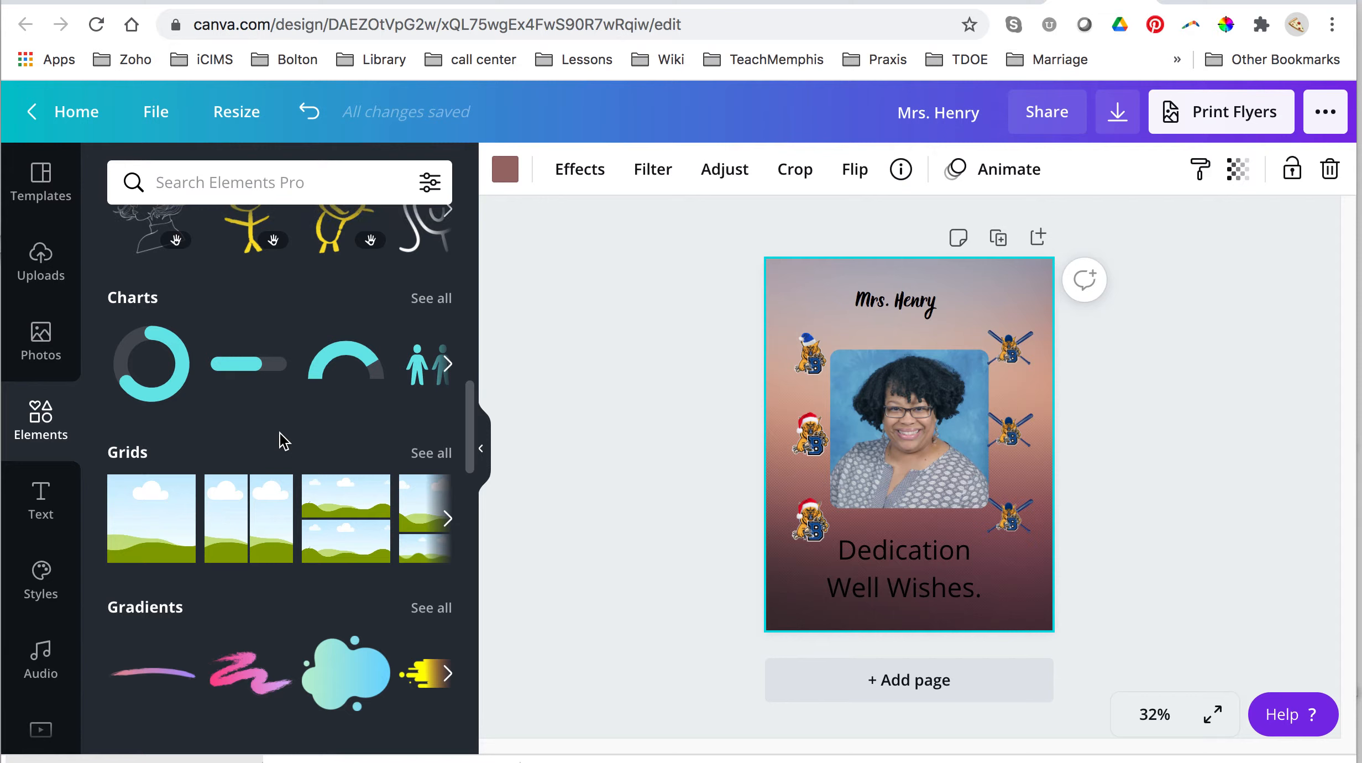
pyautogui.scroll(-2, 284, 440)
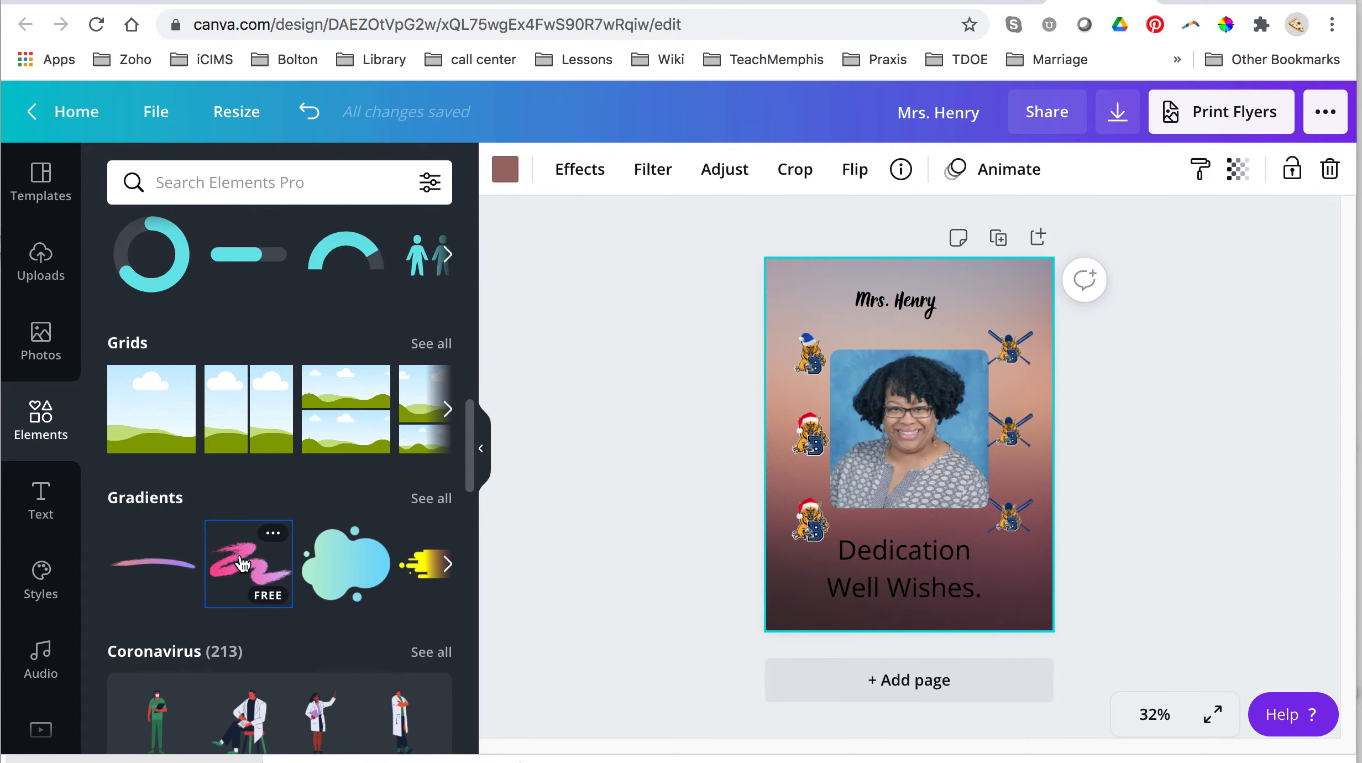
pyautogui.click(242, 563)
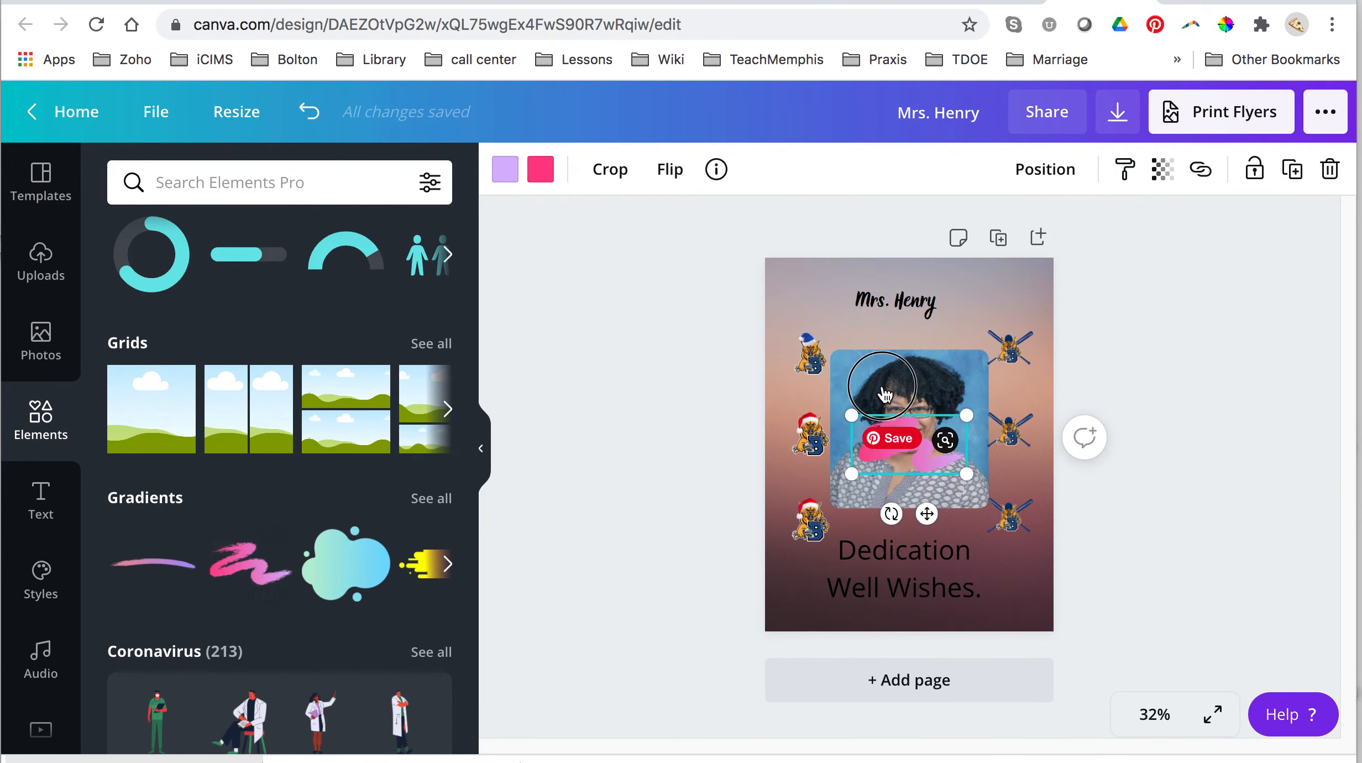
pyautogui.moveTo(885, 394)
pyautogui.mouseDown()
pyautogui.moveTo(817, 296)
pyautogui.moveTo(779, 300)
pyautogui.mouseUp()
# Recolour the brush stroke's gradient, replacing the lilac with black and the pink with dark green
pyautogui.click(505, 169)
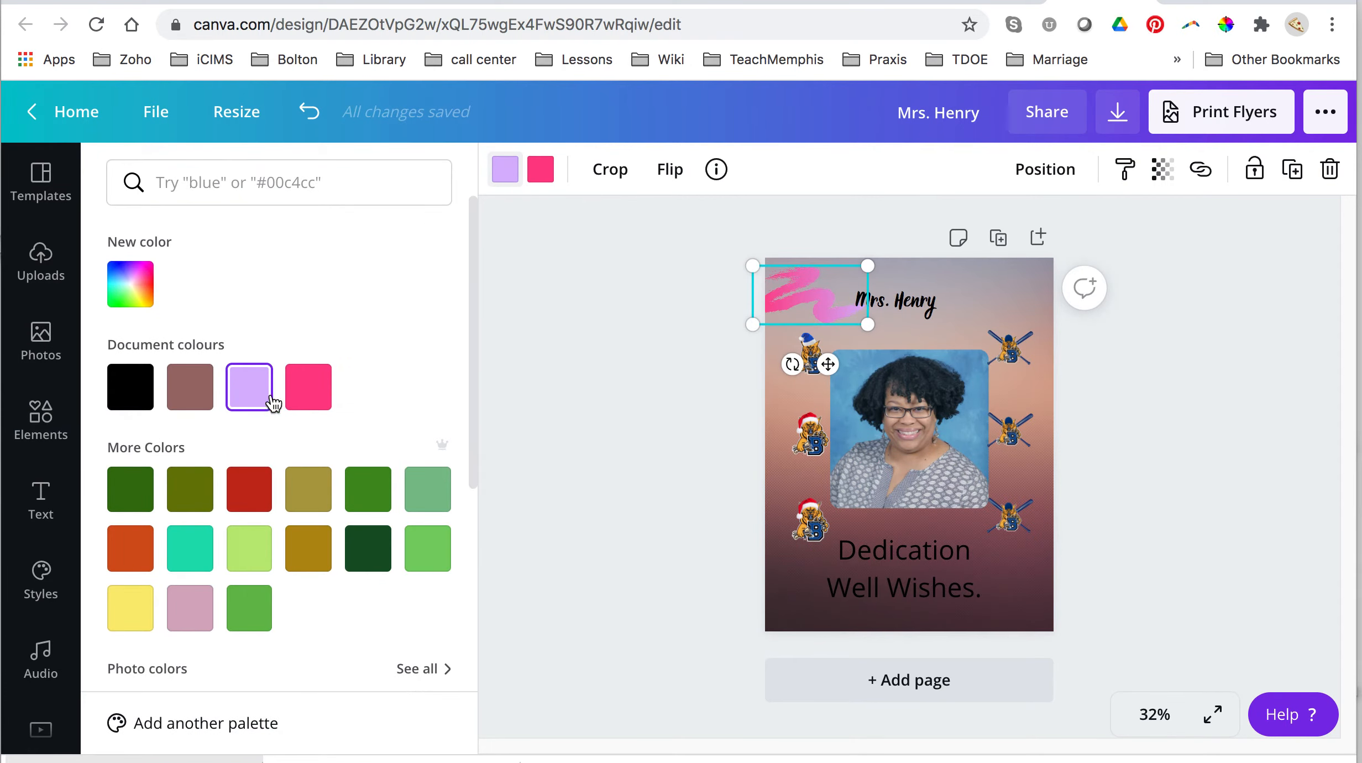
pyautogui.click(129, 387)
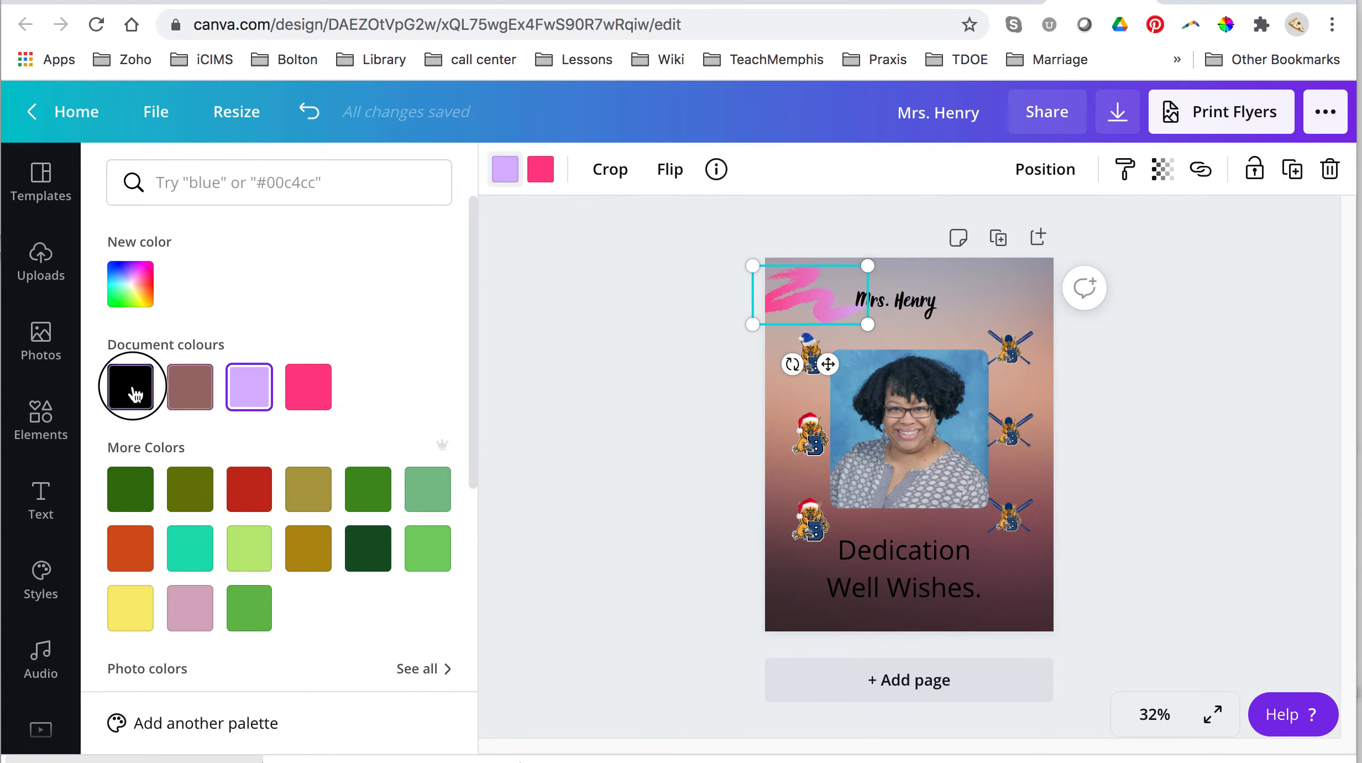
pyautogui.click(543, 181)
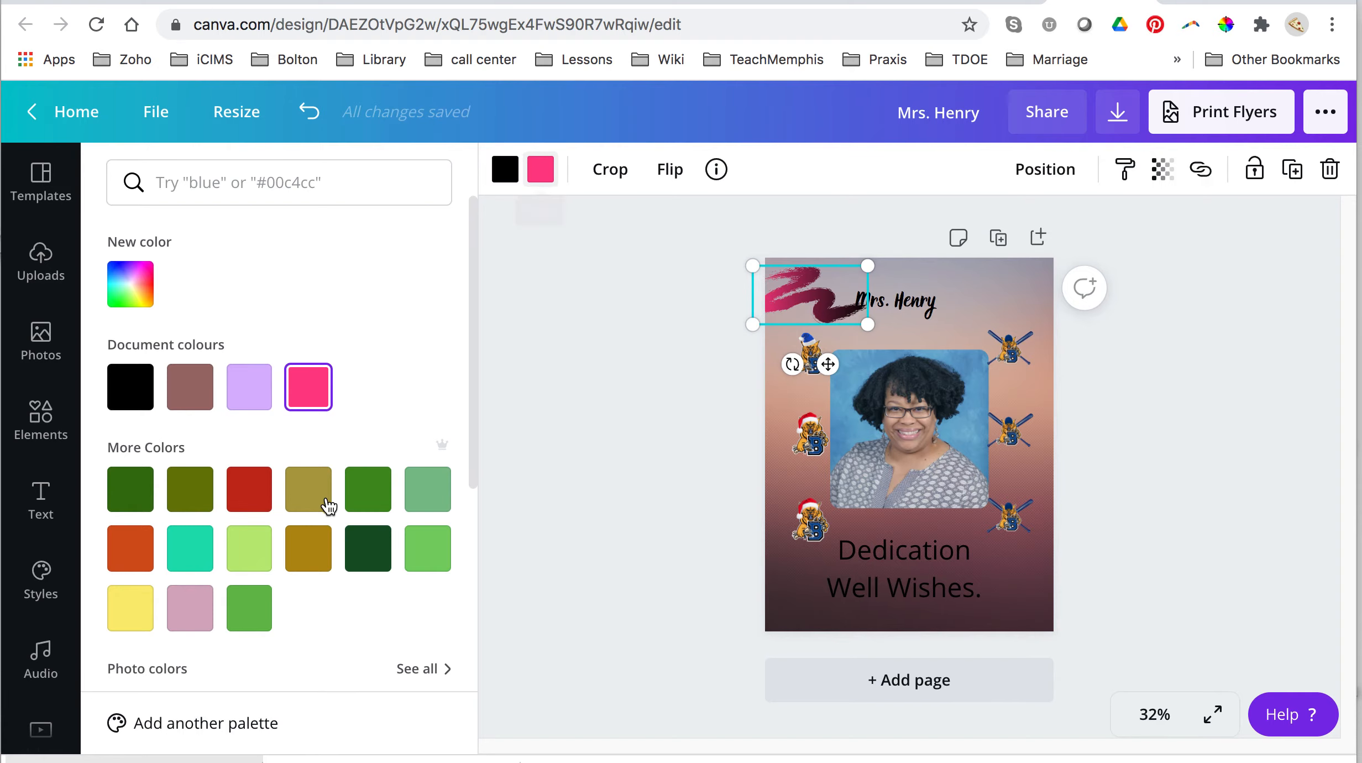
pyautogui.click(358, 564)
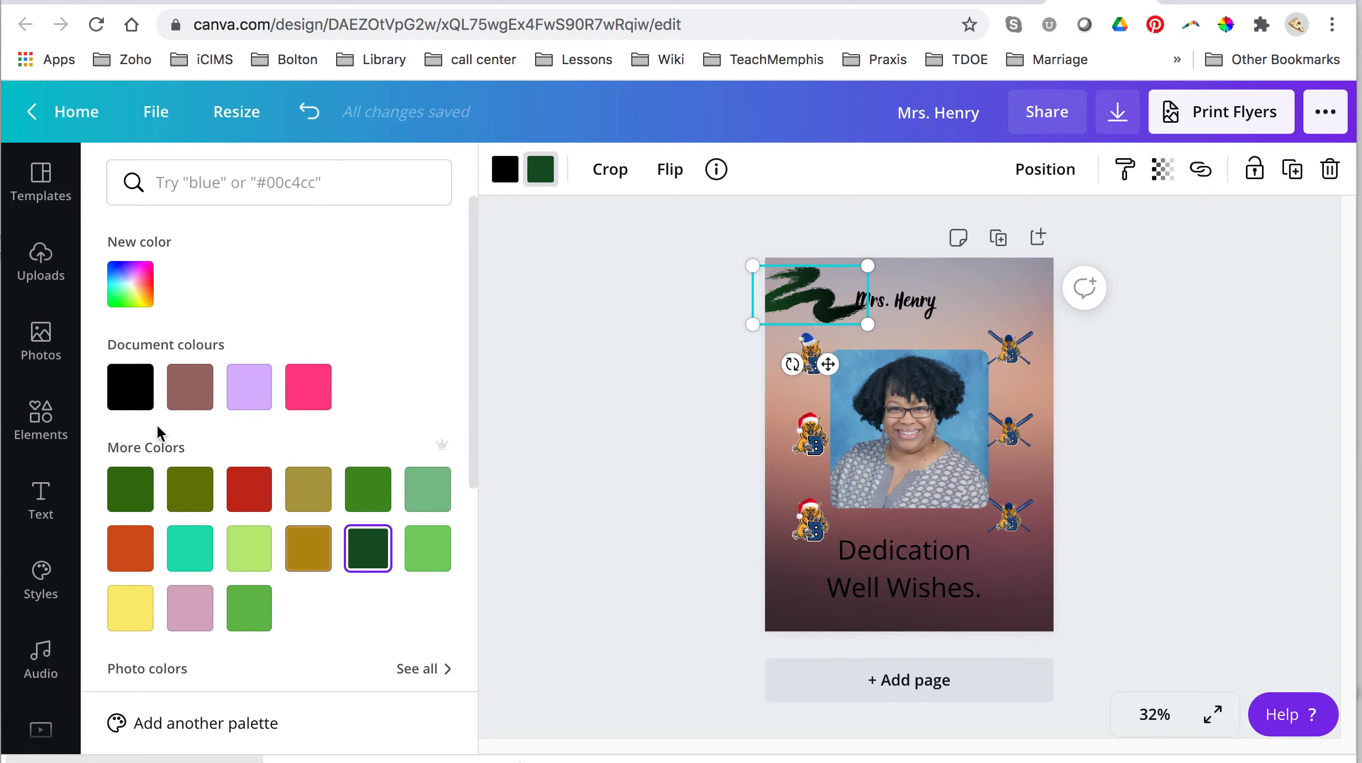
# Add the navy branch from the Bold Foliage elements, shrunk and tilted counterclockwise, in the flyer's lower-right corner
pyautogui.click(38, 417)
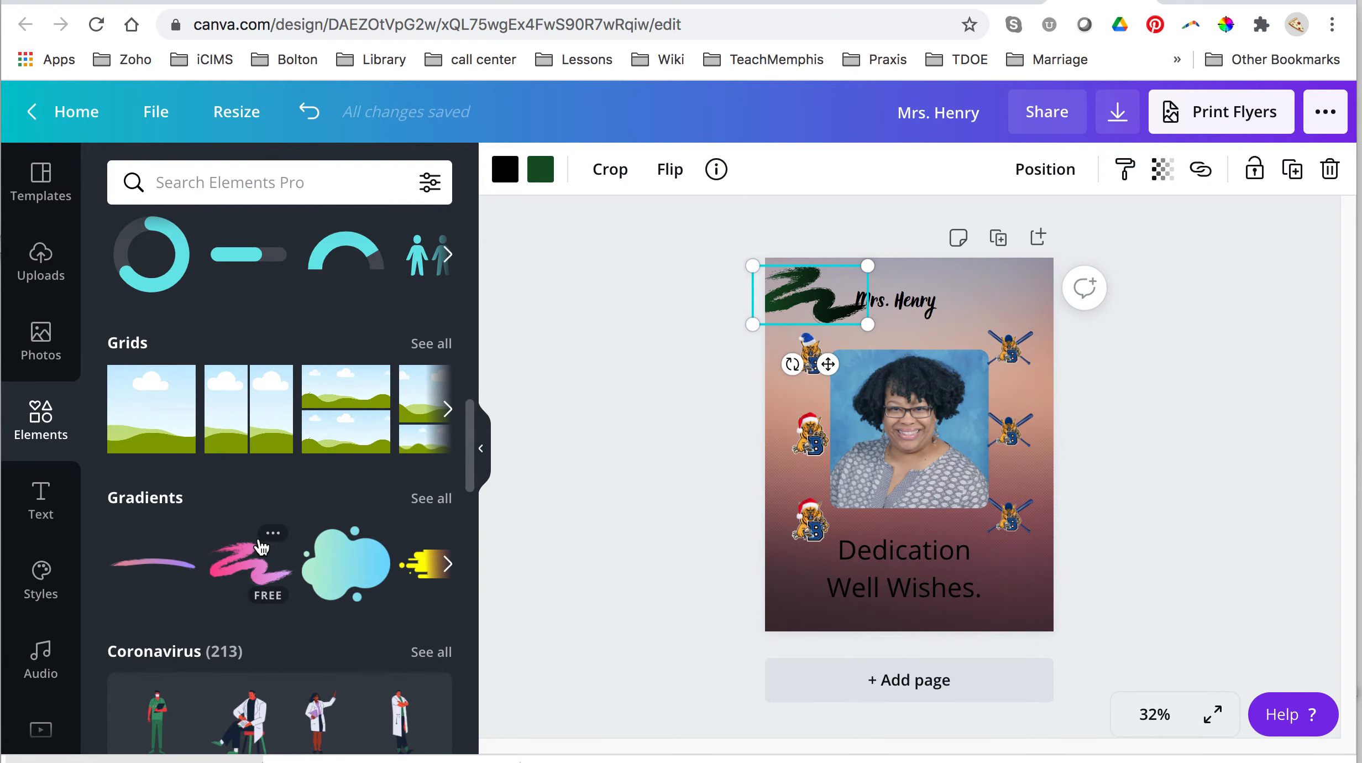
pyautogui.scroll(-9, 262, 547)
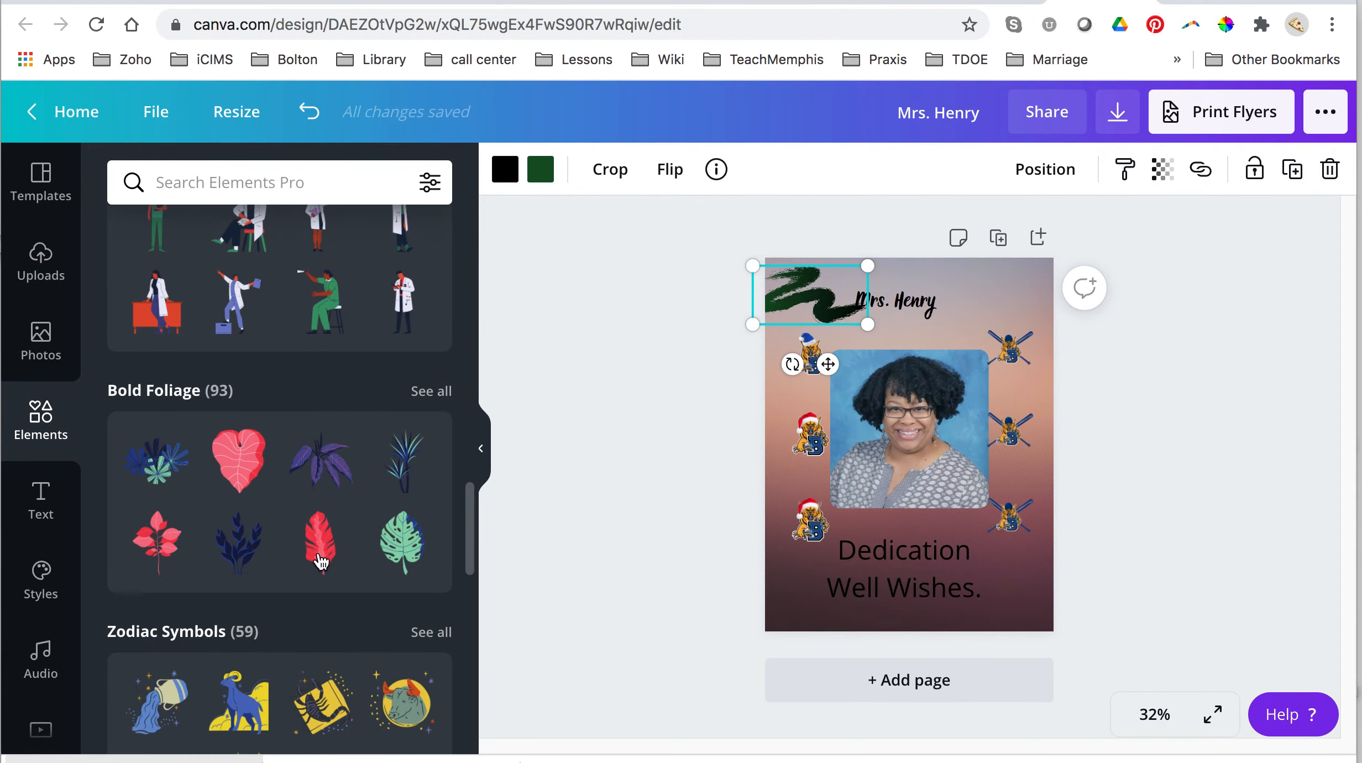
pyautogui.click(244, 548)
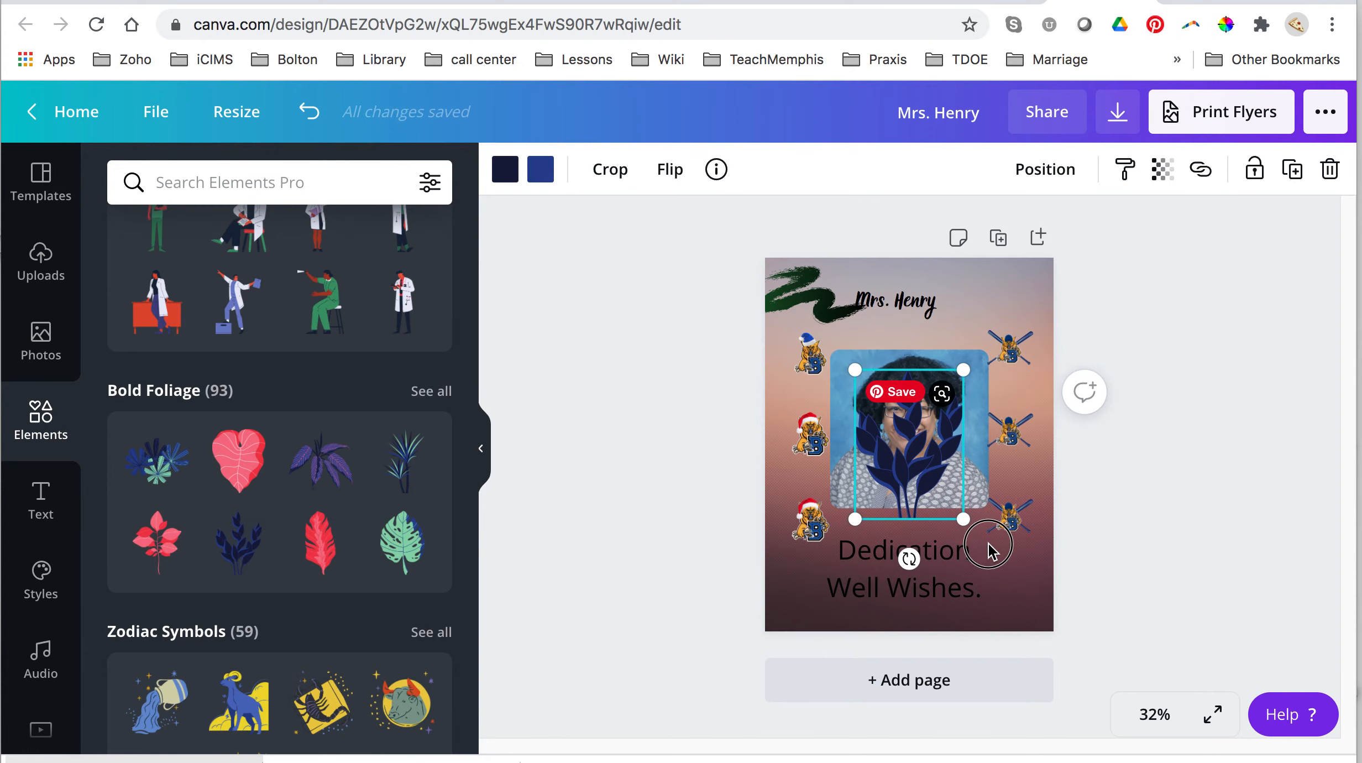
pyautogui.moveTo(905, 477); pyautogui.dragTo(999, 577)
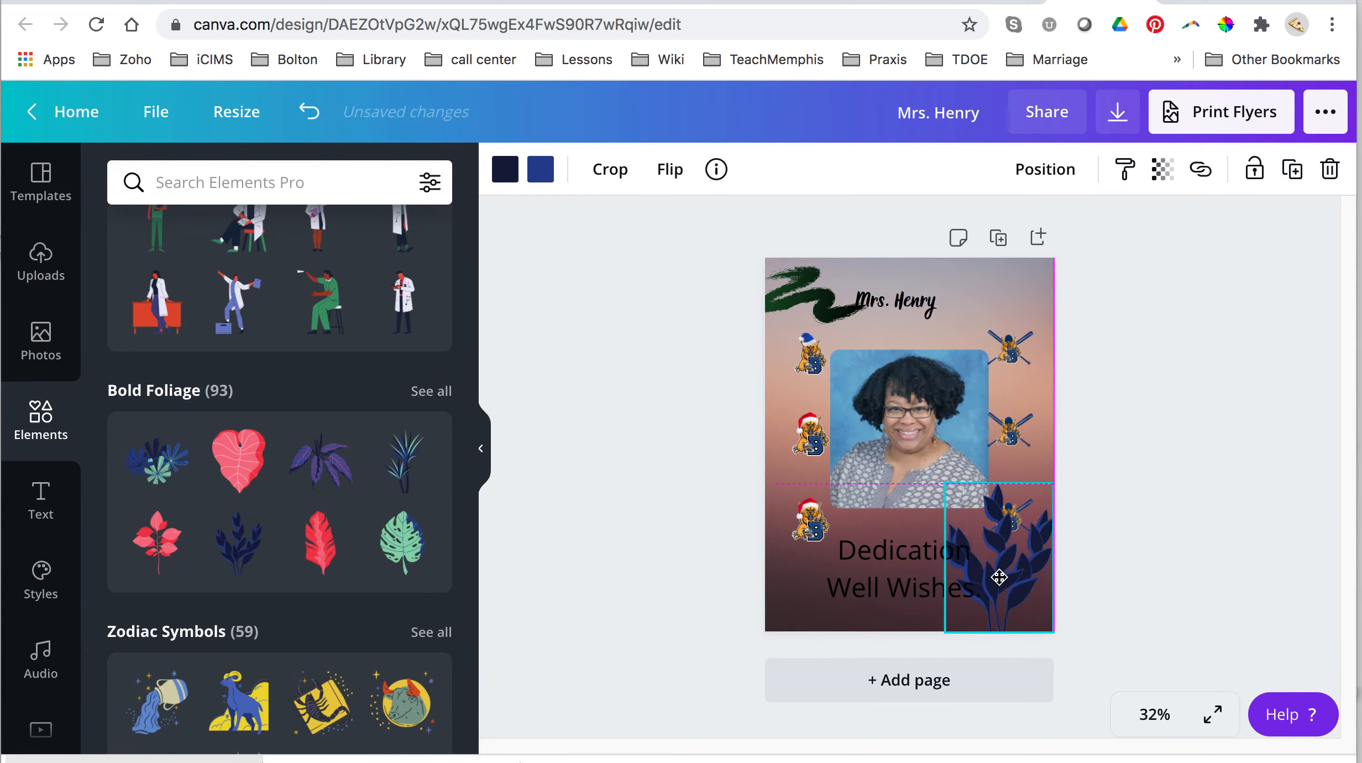
pyautogui.moveTo(947, 485); pyautogui.dragTo(1012, 596)
pyautogui.moveTo(1041, 673); pyautogui.dragTo(1092, 630)
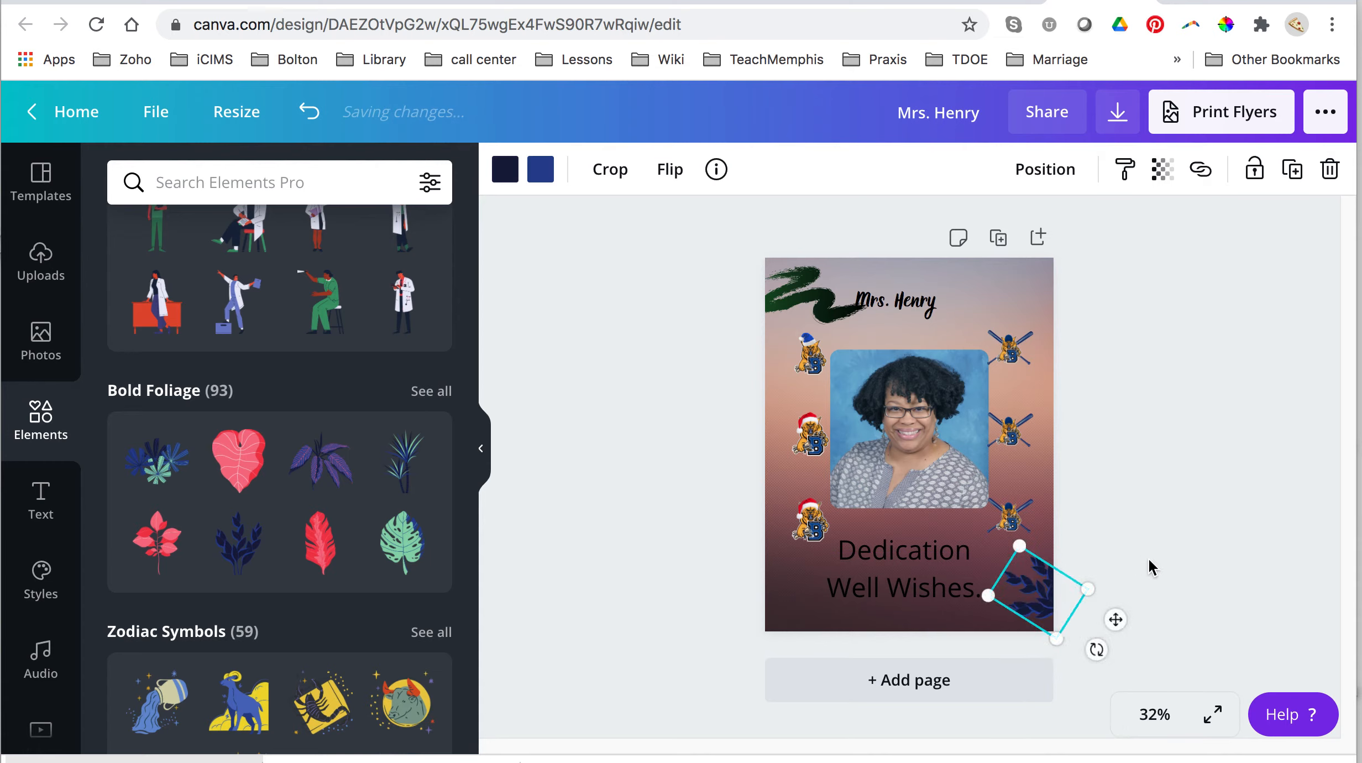
pyautogui.click(1151, 567)
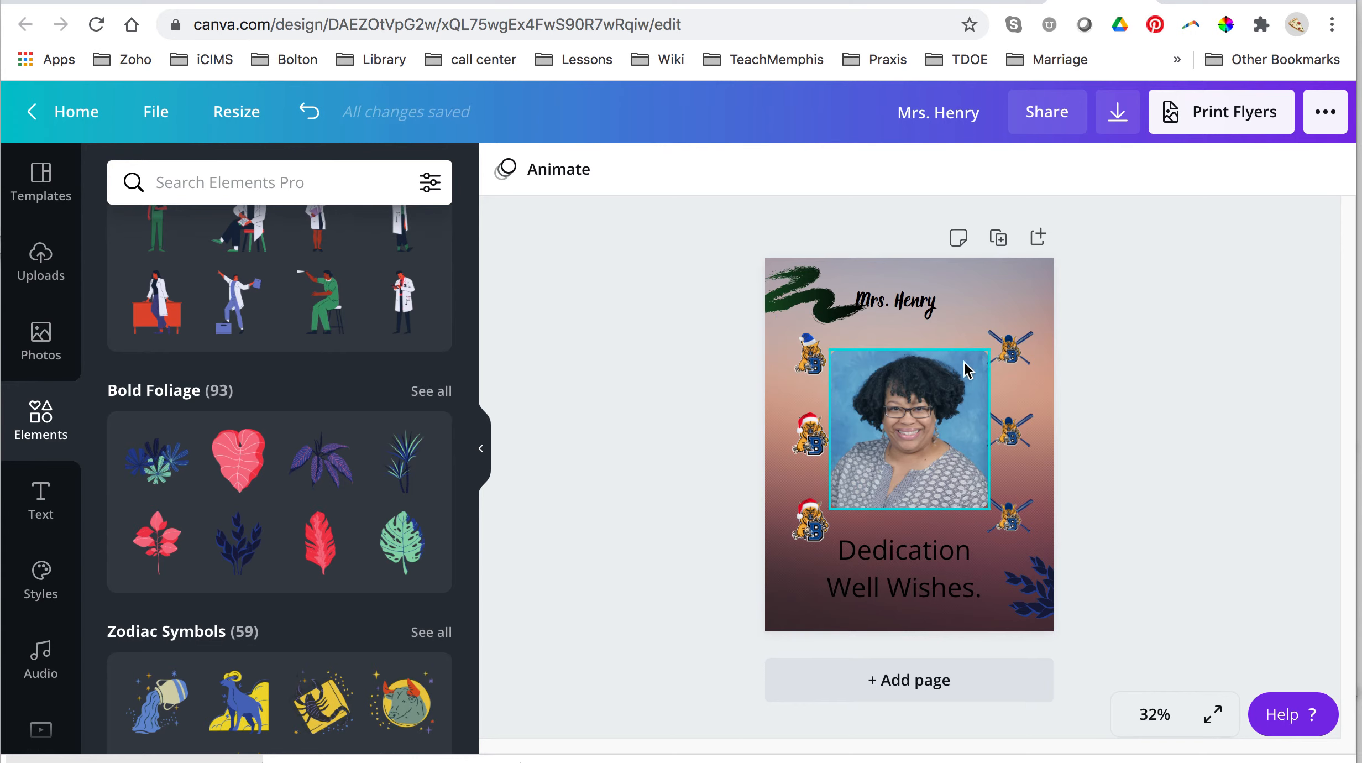
# Enlarge the name heading above the portrait photo to font size 73.1
pyautogui.click(933, 313)
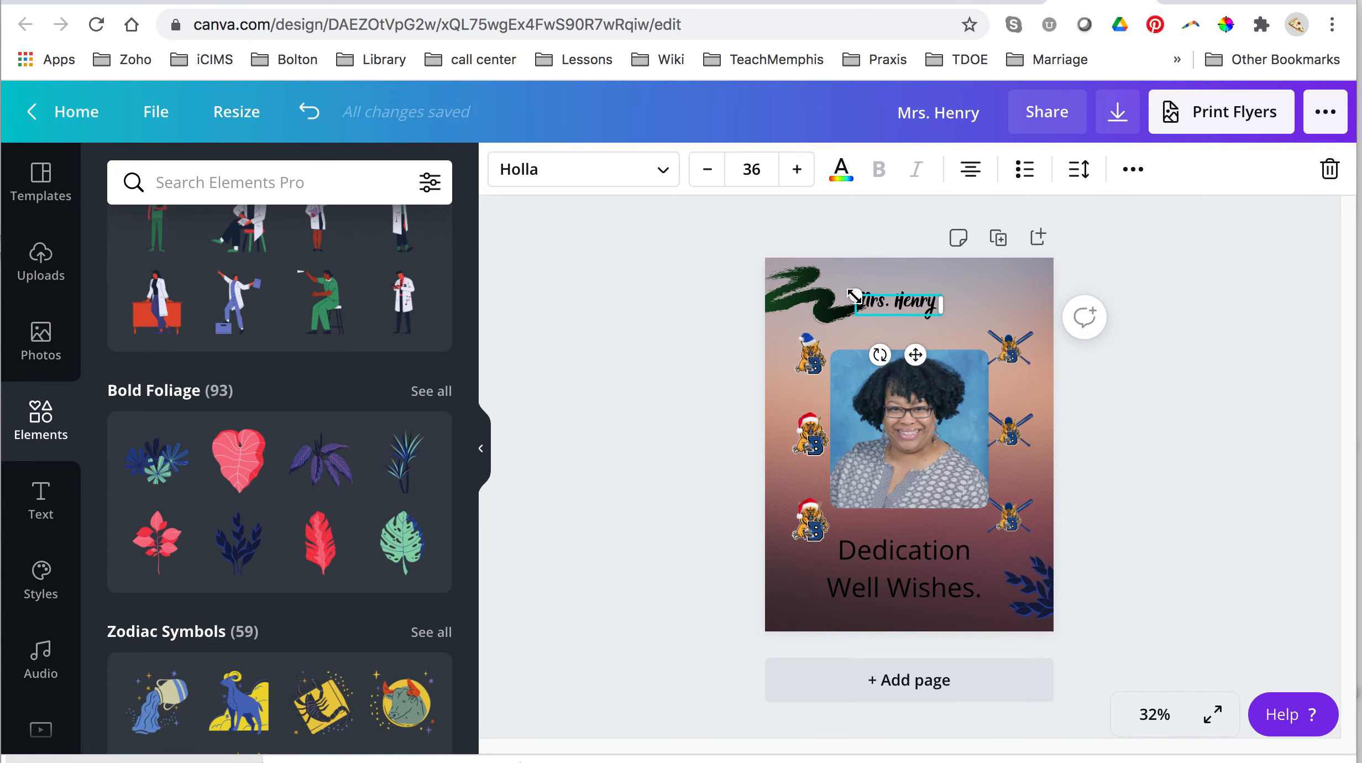
pyautogui.moveTo(854, 294); pyautogui.dragTo(794, 280)
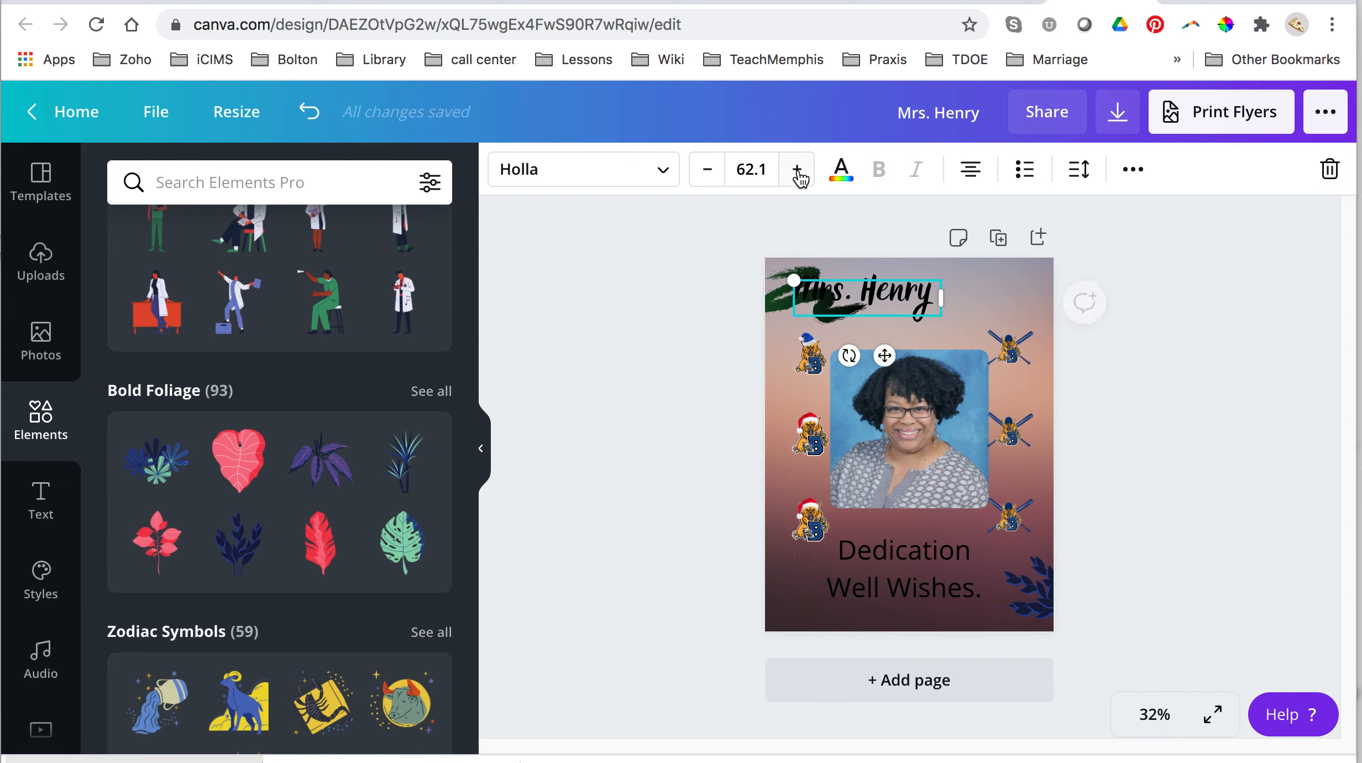
pyautogui.click(797, 171)
pyautogui.click(797, 170)
pyautogui.click(797, 170)
pyautogui.click(797, 171)
pyautogui.click(797, 171)
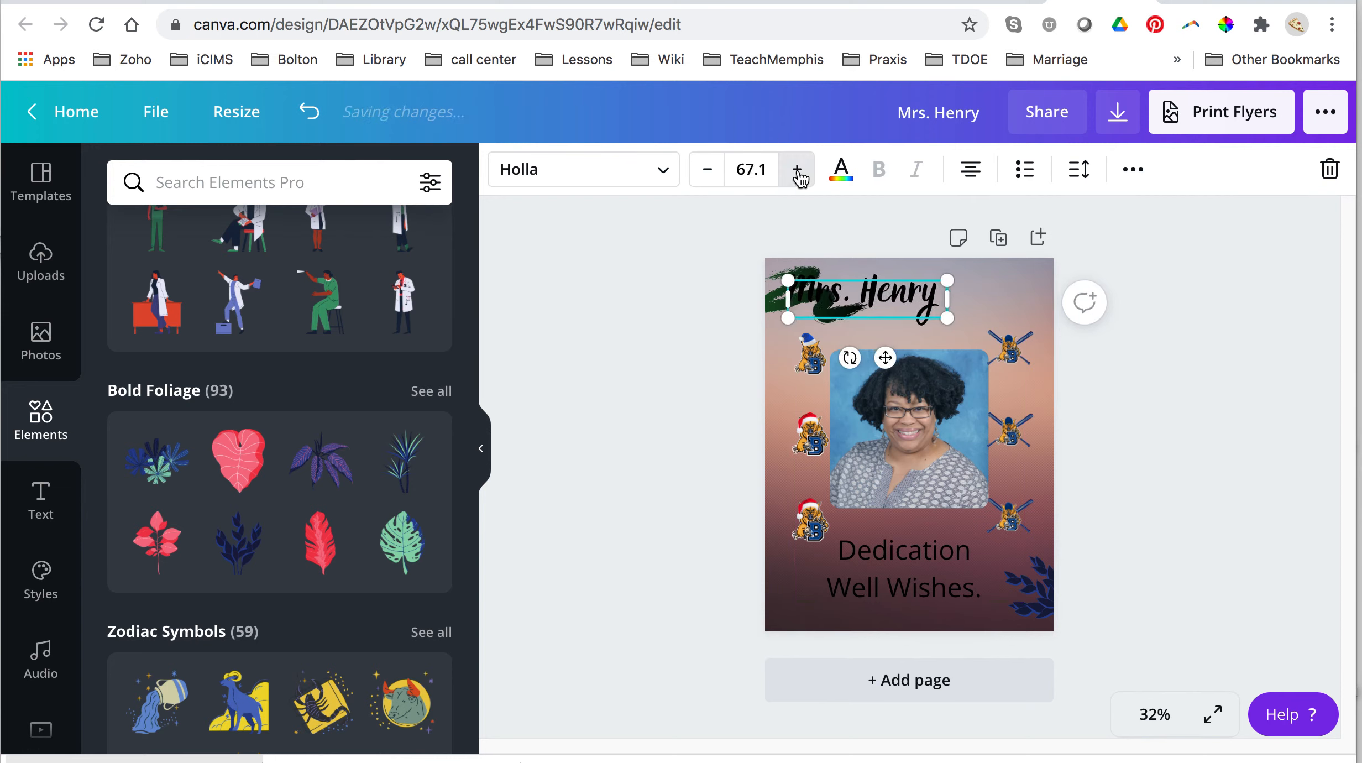
pyautogui.click(798, 170)
pyautogui.click(797, 170)
pyautogui.click(797, 171)
pyautogui.click(797, 170)
pyautogui.click(797, 170)
pyautogui.click(797, 171)
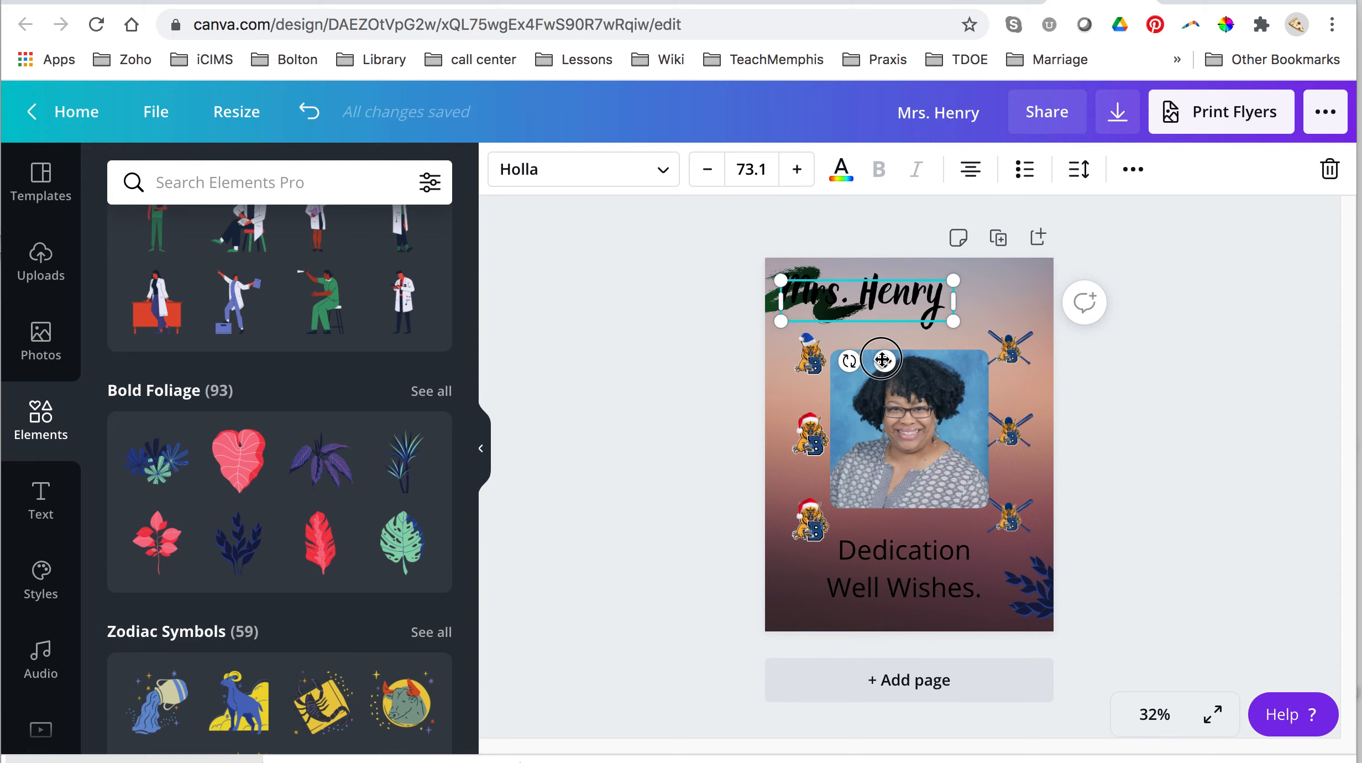
# Move the name heading to the right of the green brush stroke and tilt it slightly clockwise
pyautogui.moveTo(882, 360); pyautogui.dragTo(957, 361)
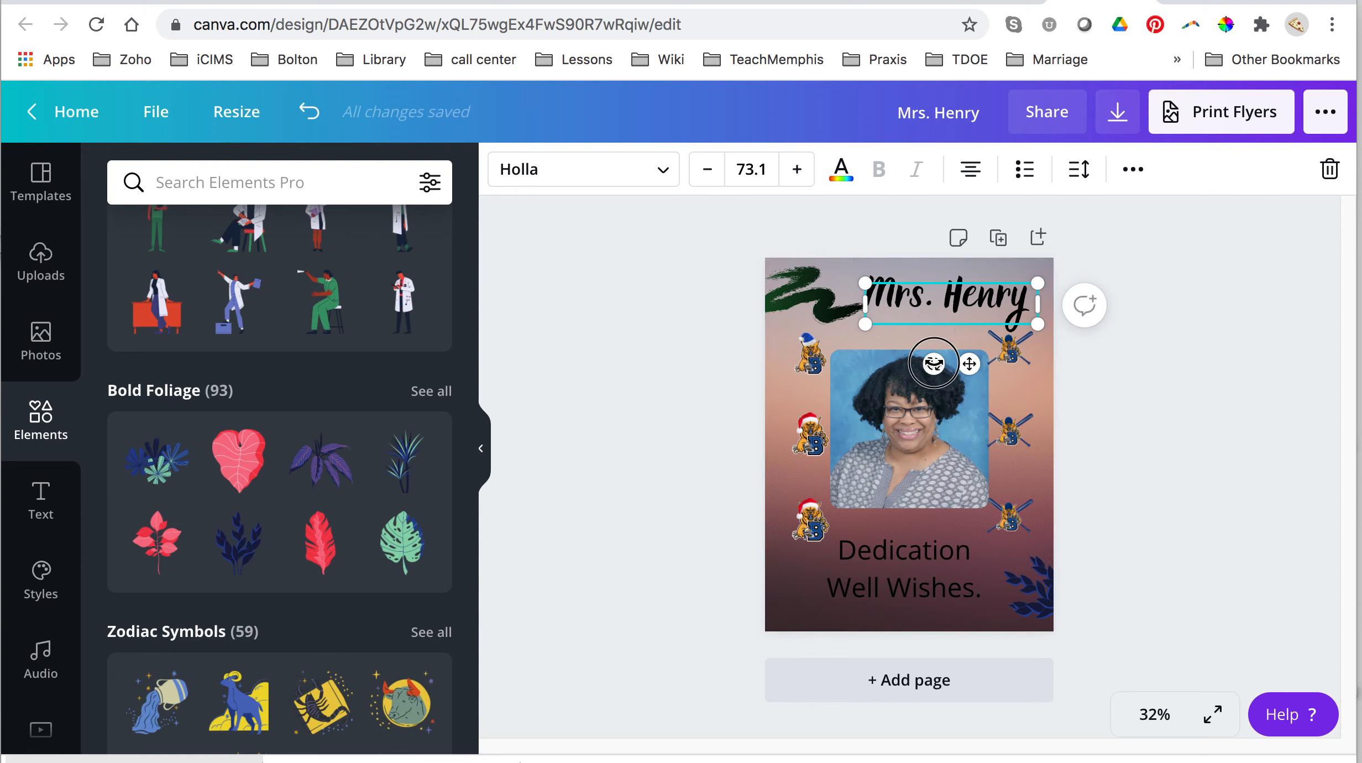
pyautogui.moveTo(934, 364)
pyautogui.mouseDown()
pyautogui.moveTo(991, 386)
pyautogui.moveTo(1027, 359)
pyautogui.moveTo(951, 376)
pyautogui.moveTo(902, 338)
pyautogui.moveTo(890, 307)
pyautogui.moveTo(924, 352)
pyautogui.mouseUp()
pyautogui.click(1103, 383)
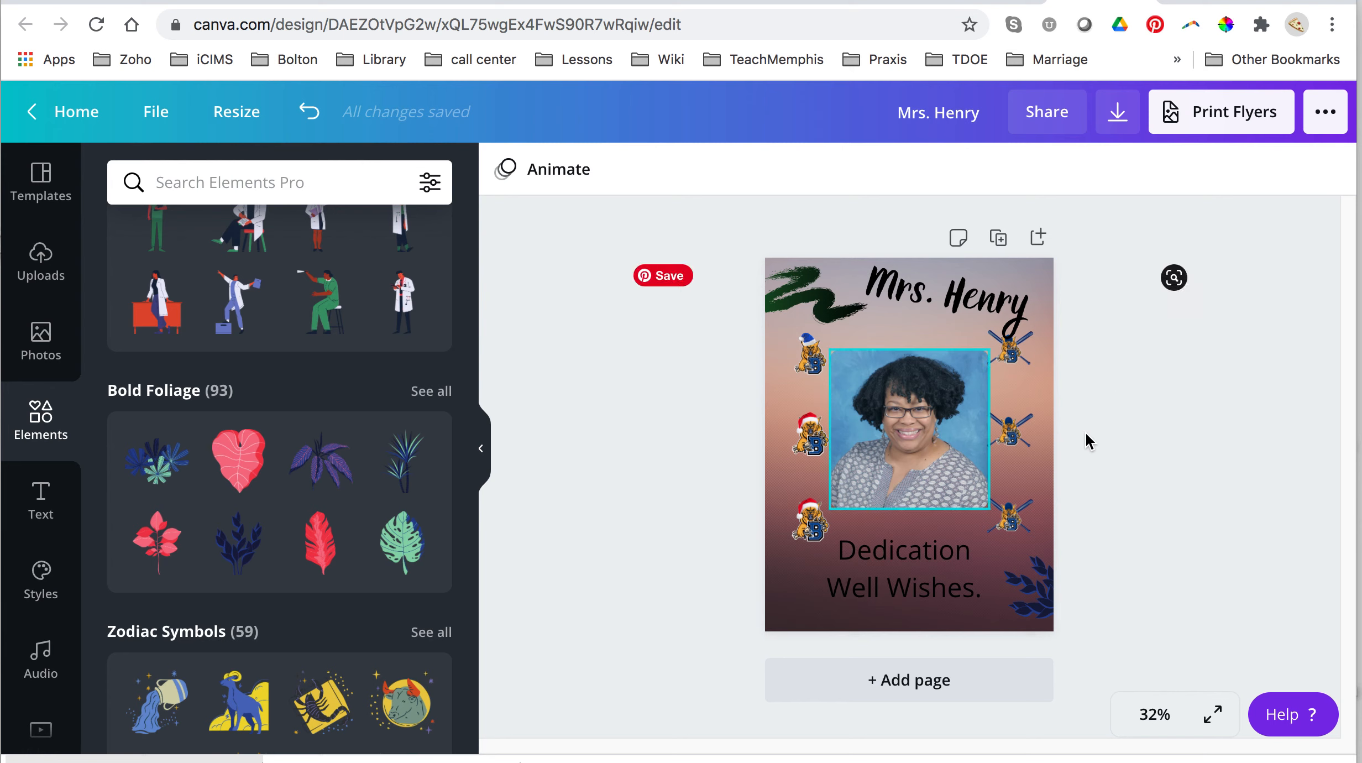
# Examine the file types offered for downloading the flyer, and close the download options without downloading
pyautogui.click(1117, 117)
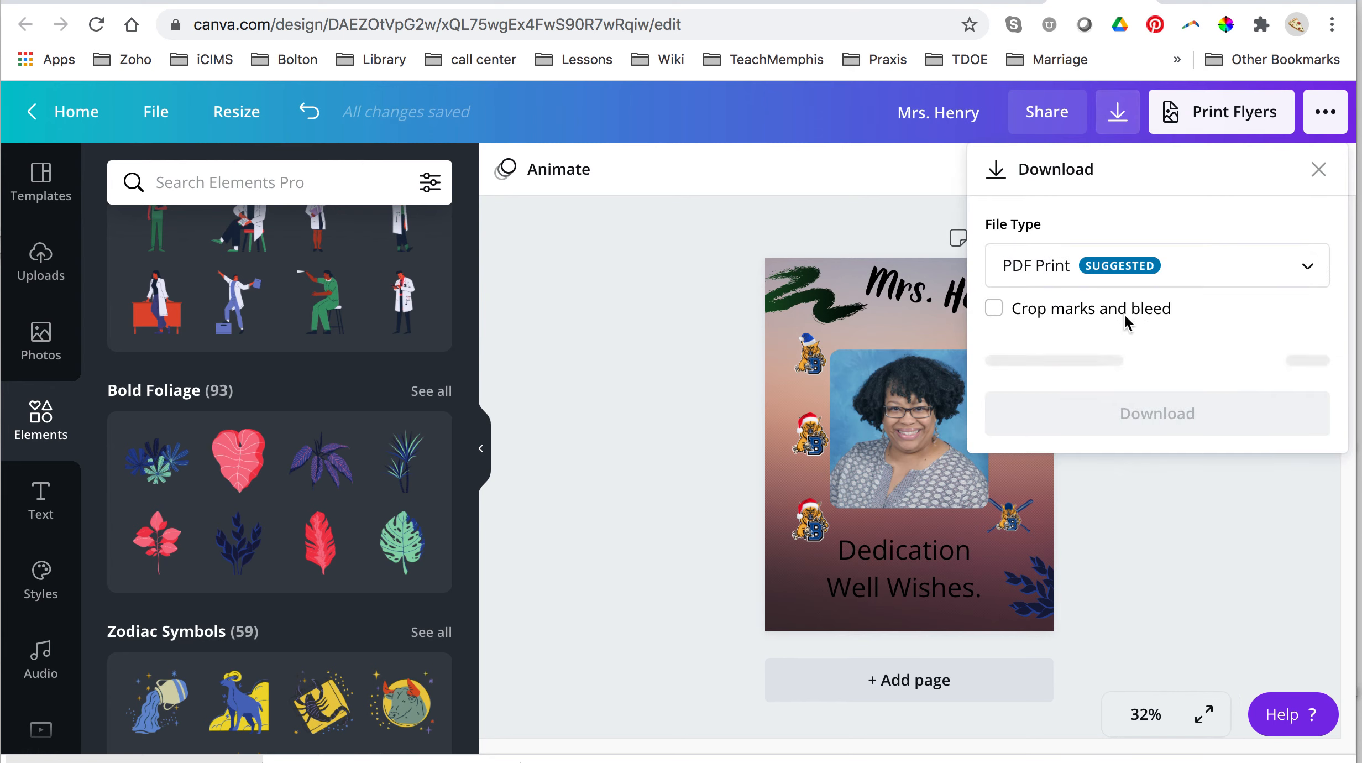
pyautogui.click(1297, 273)
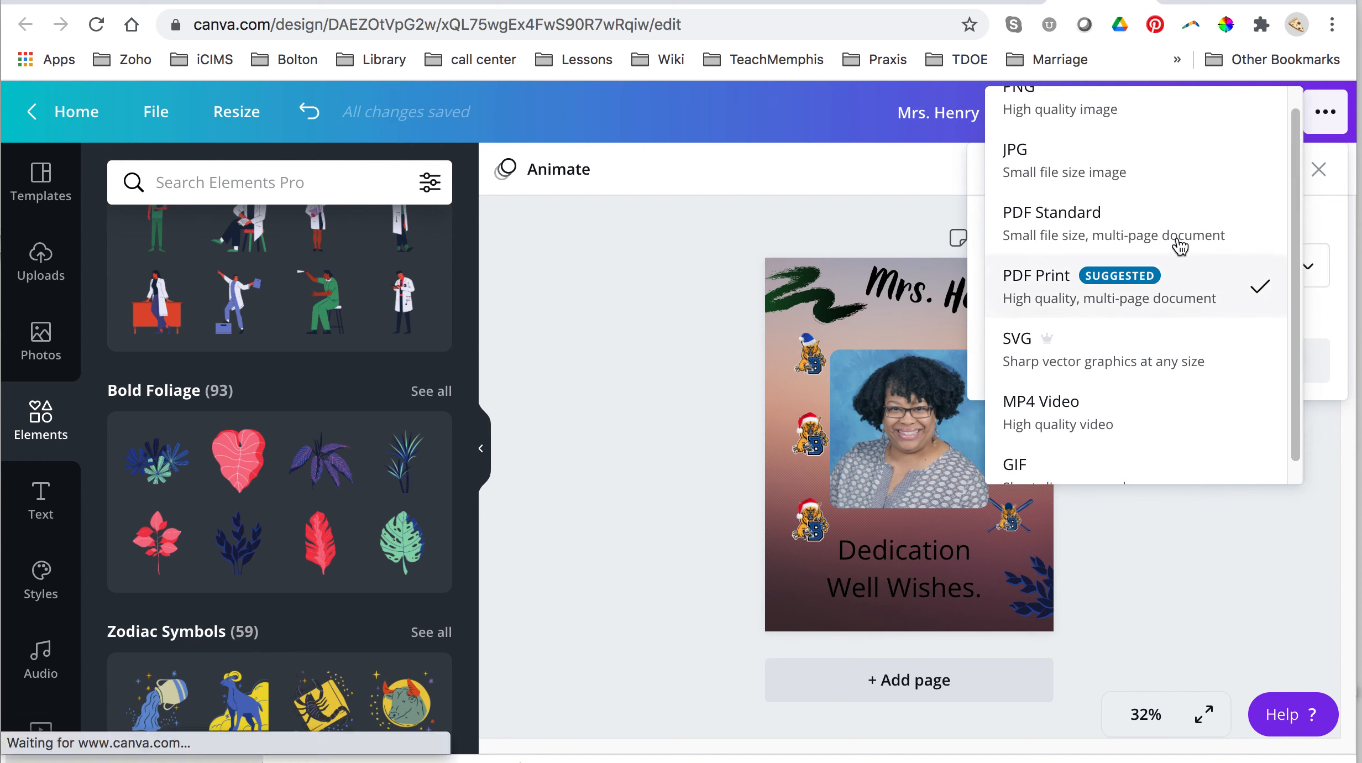
pyautogui.scroll(1, 1161, 268)
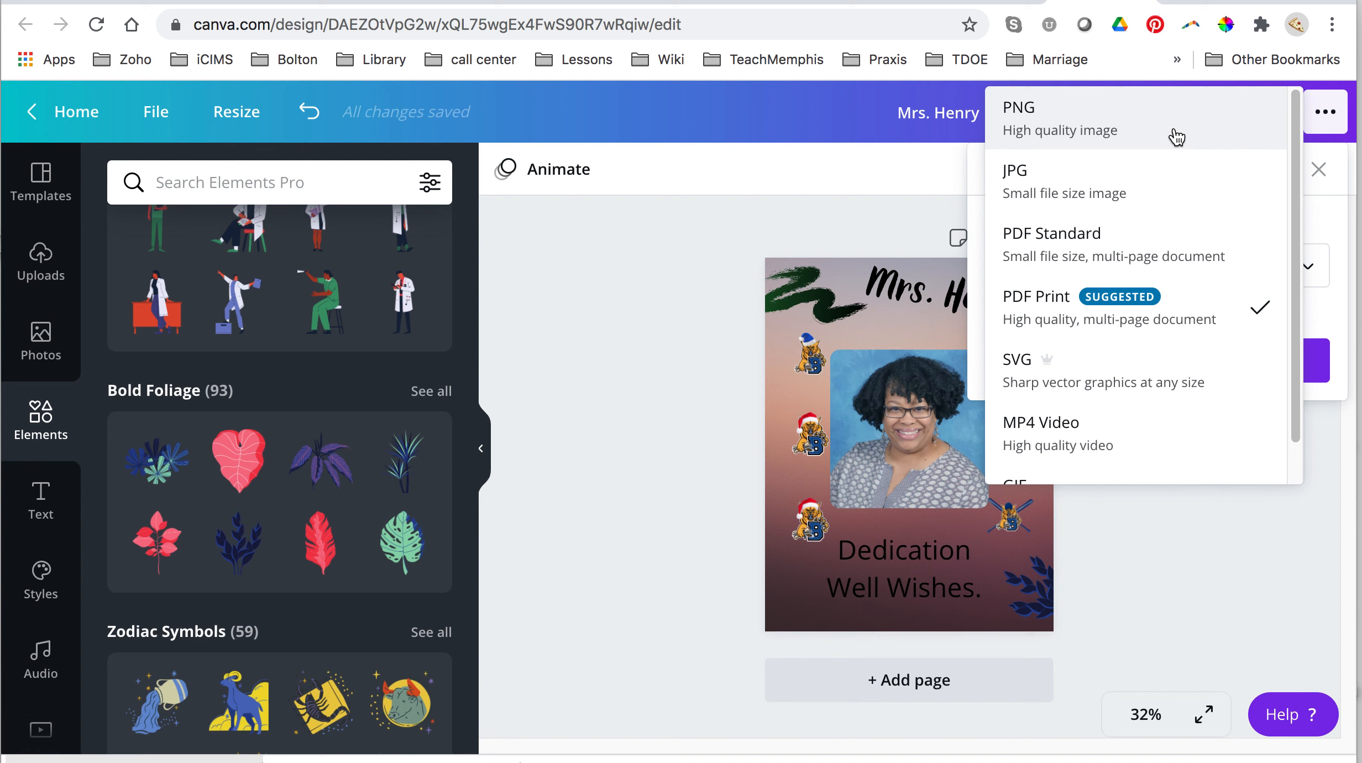
pyautogui.click(570, 368)
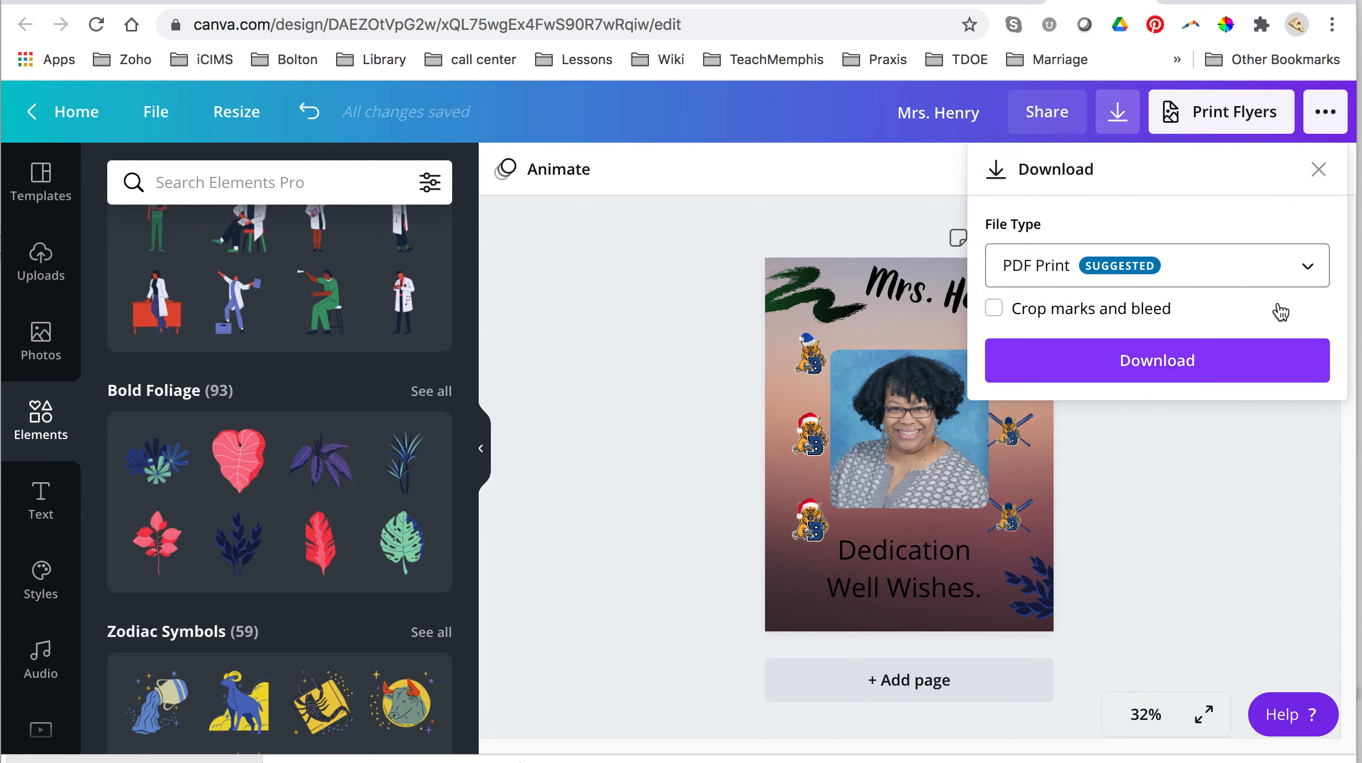
pyautogui.click(1319, 172)
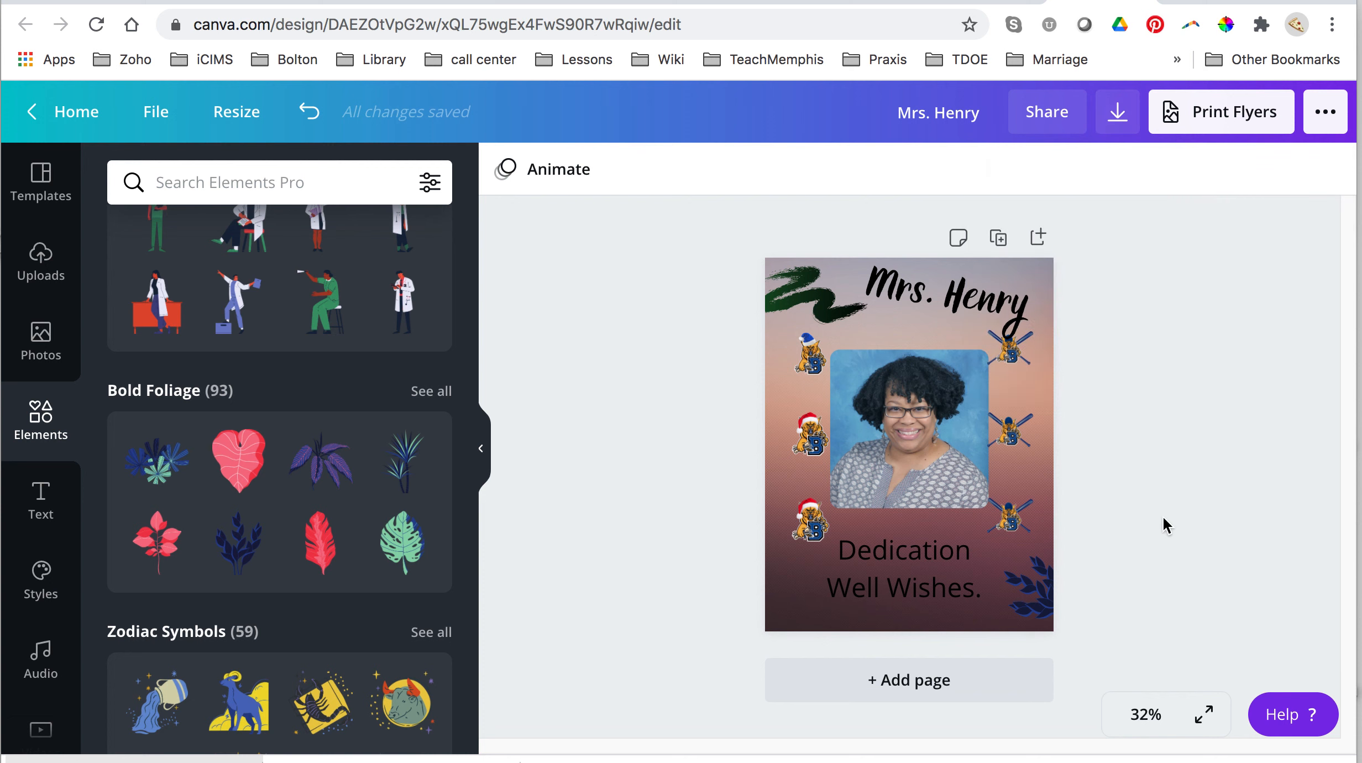